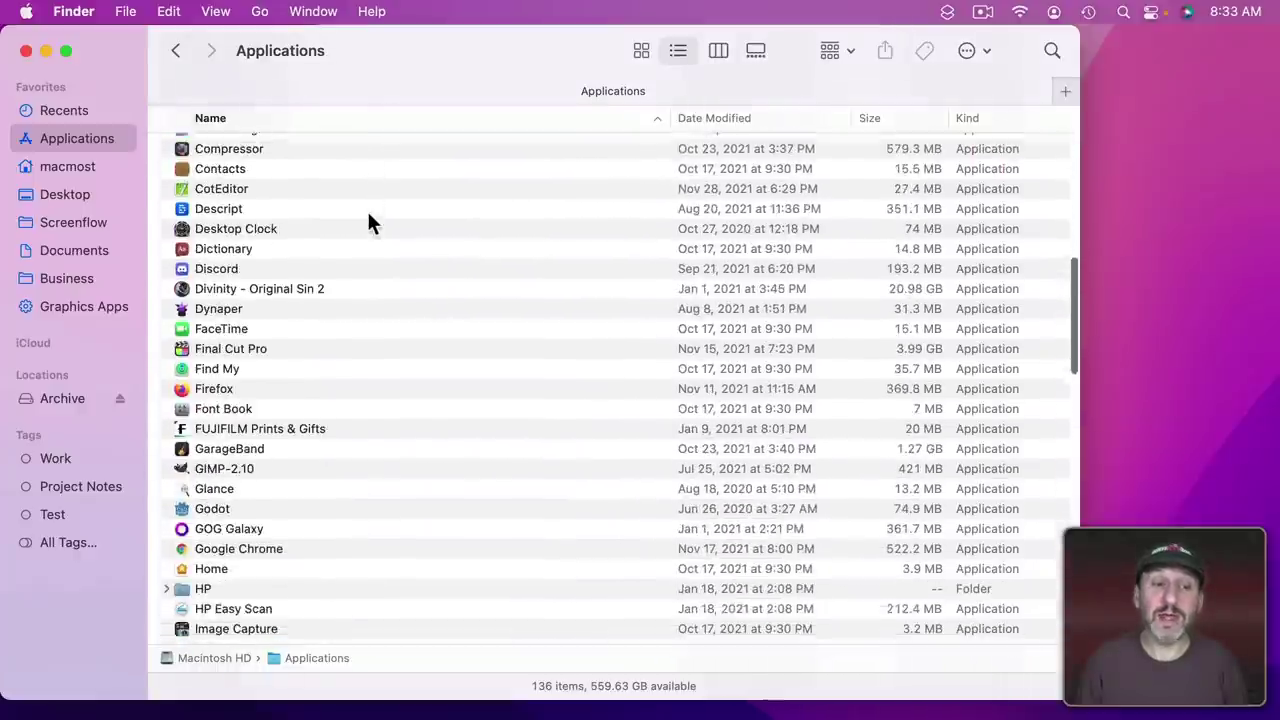
scroll(370, 222, down, 5)
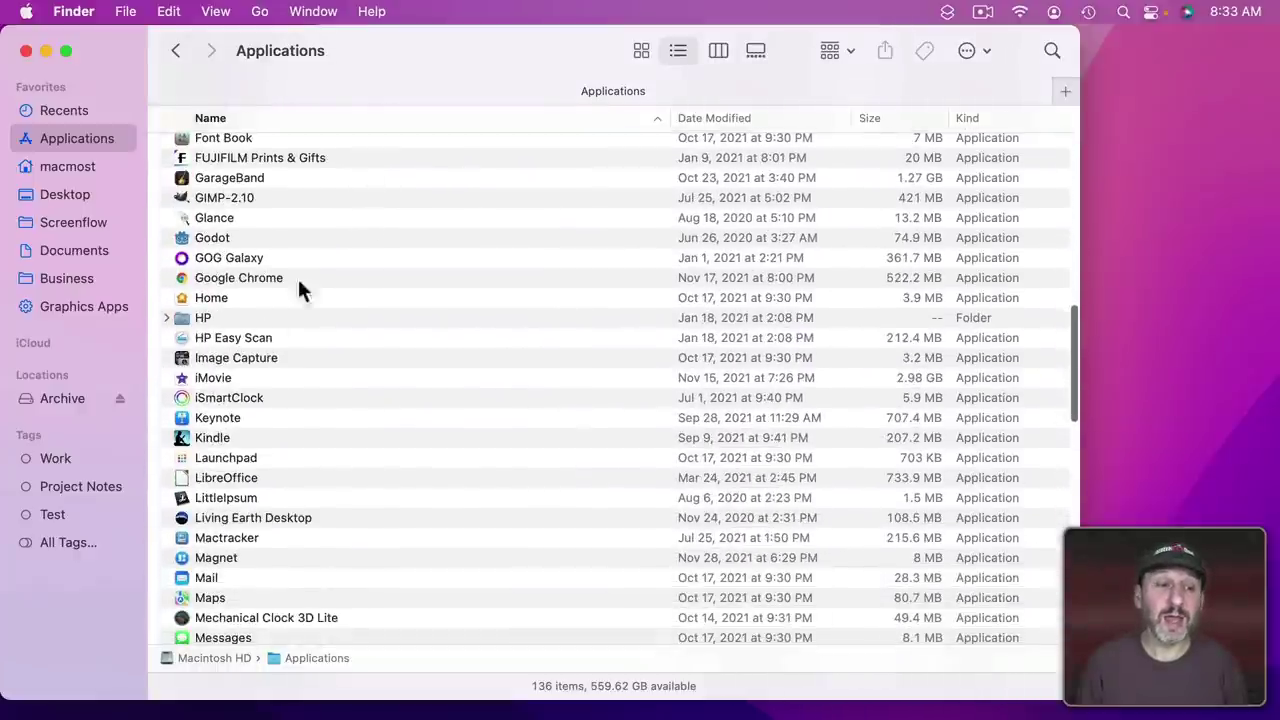
Add Image Capture from the Applications folder to the Dock and launch it from there
click(213, 360)
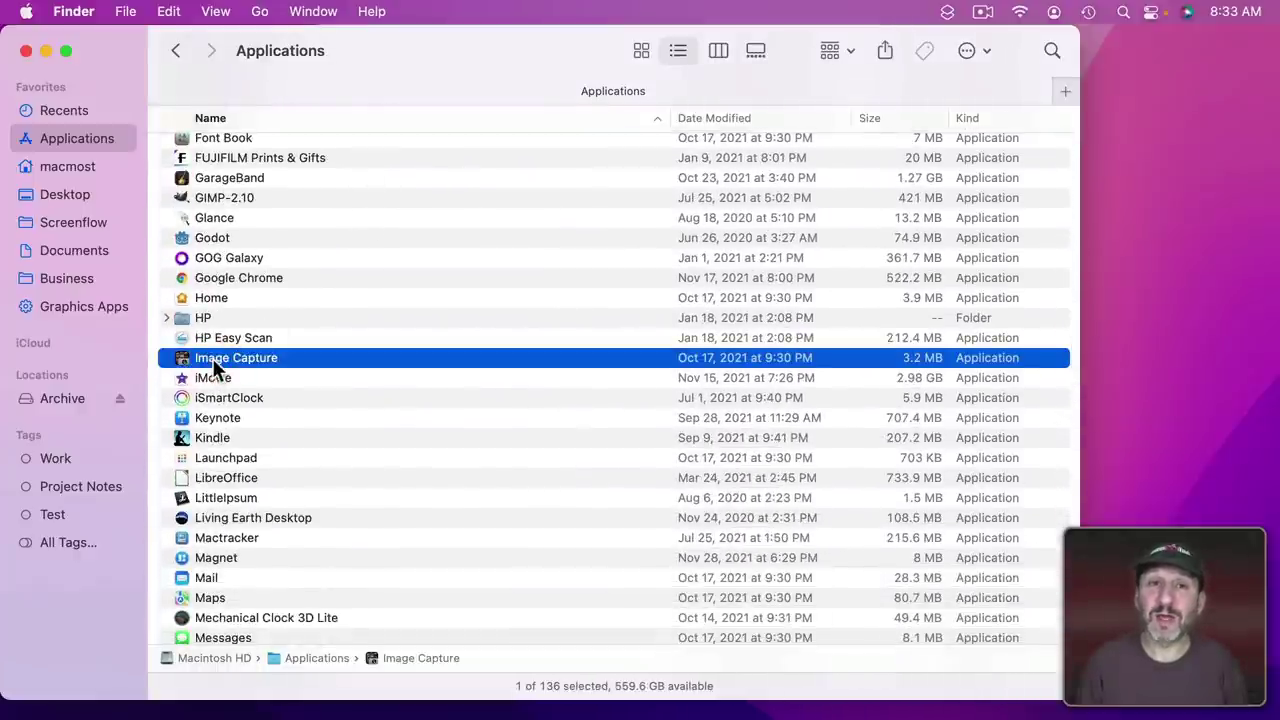
drag(212, 358, 319, 690)
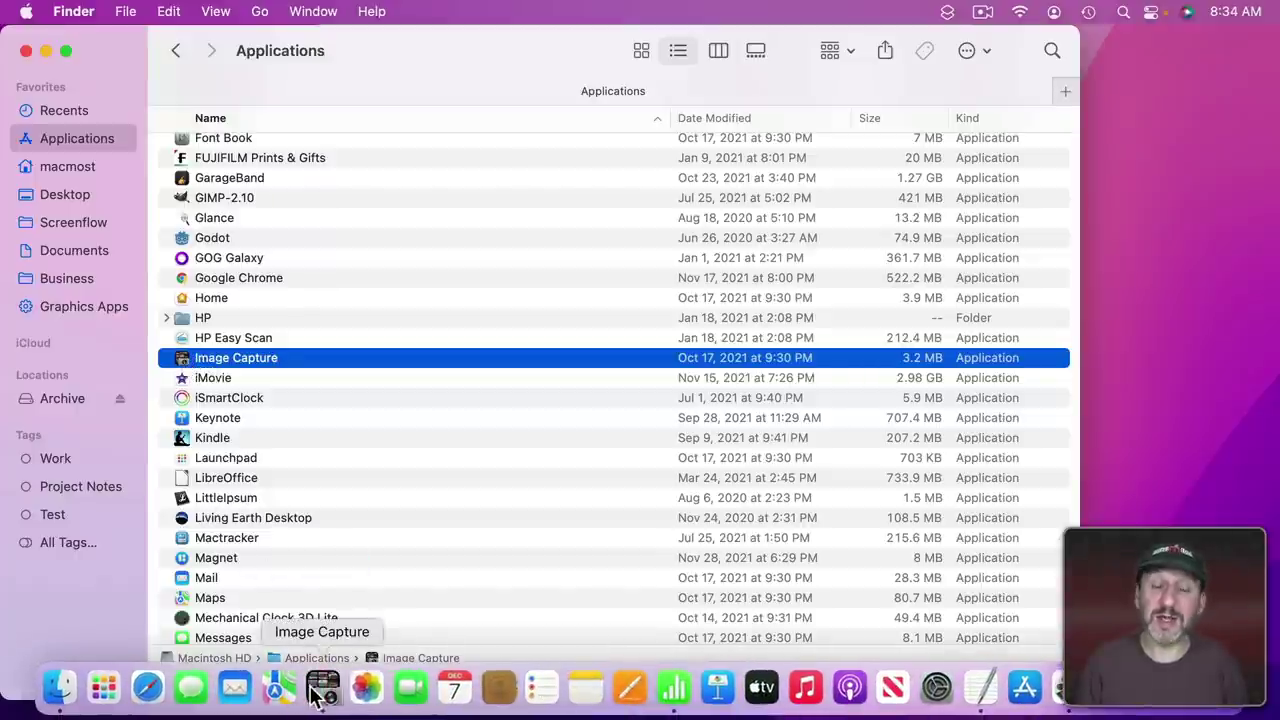
click(320, 688)
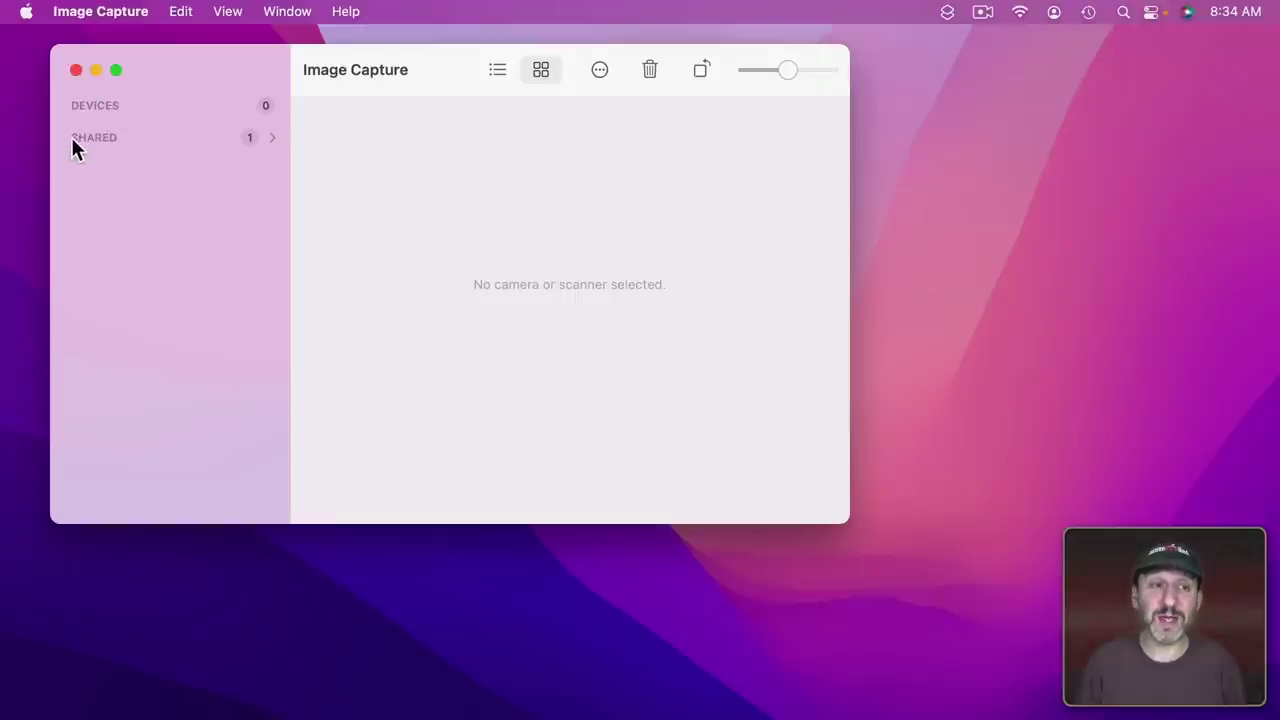
Expand the SHARED sidebar section to list the HP LaserJet 100 colorMFP M175nw
click(272, 138)
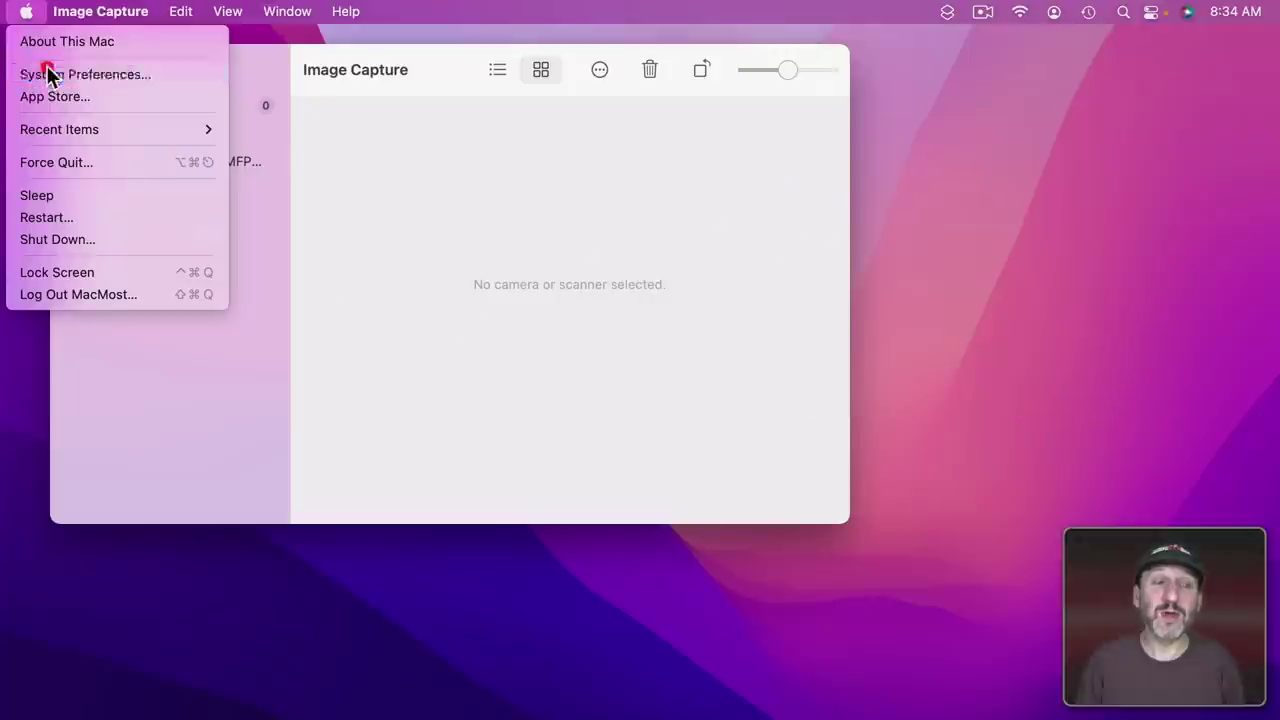
click(47, 74)
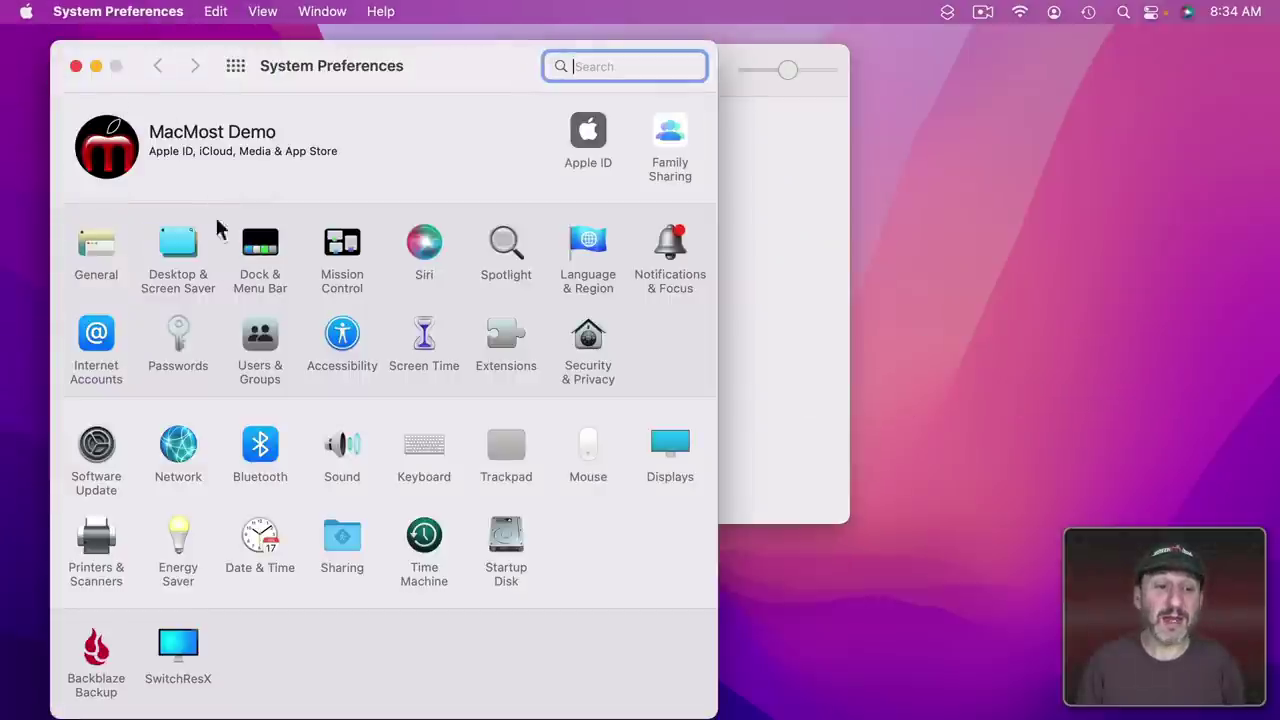
click(96, 540)
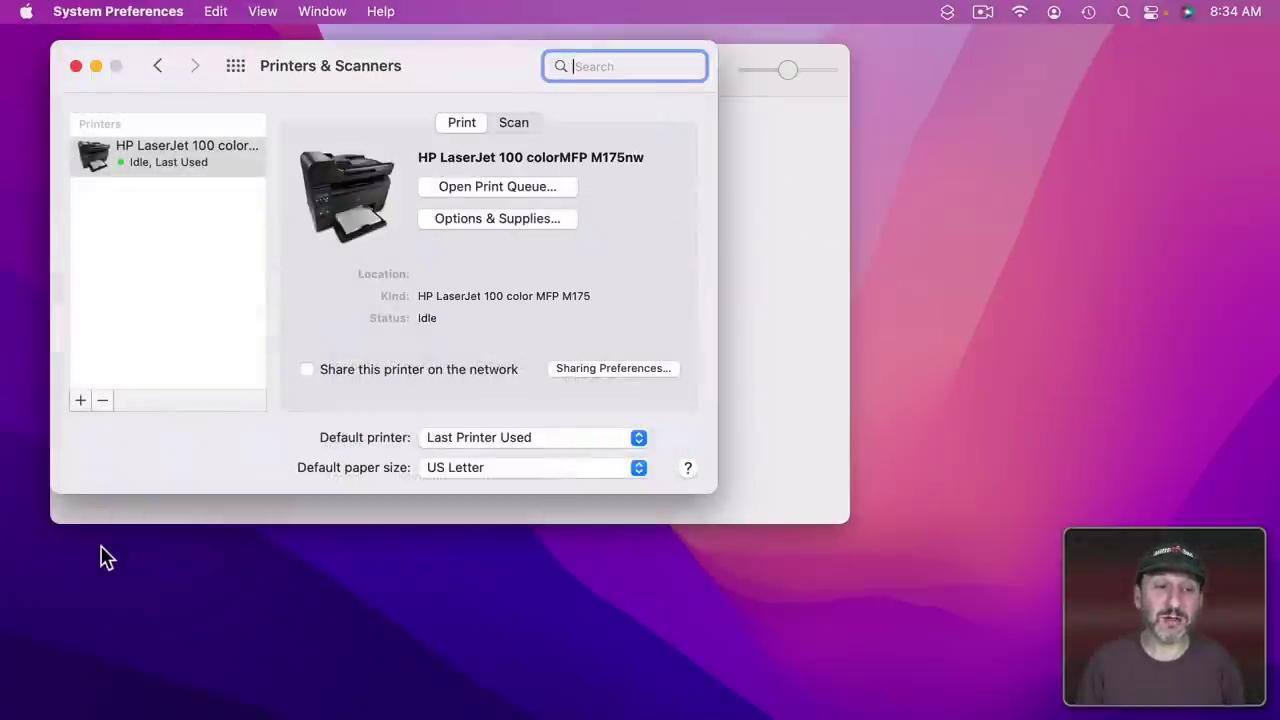
click(79, 400)
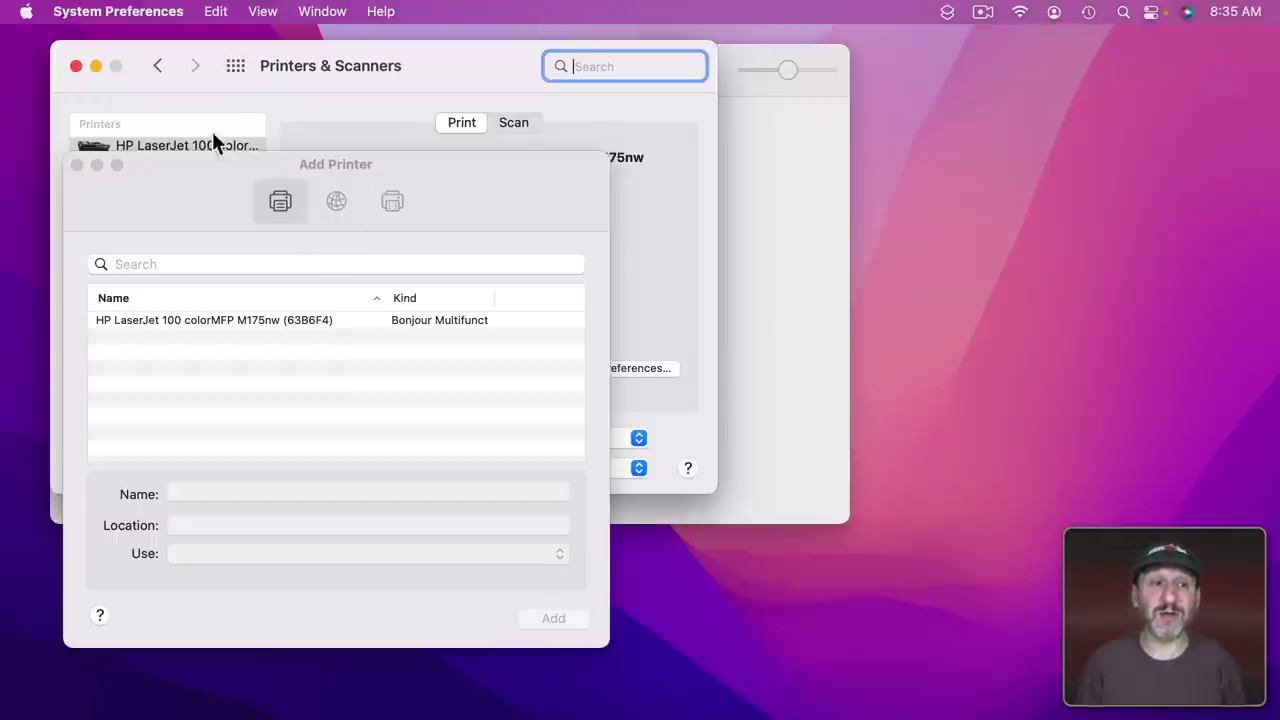
click(77, 166)
key(super+q)
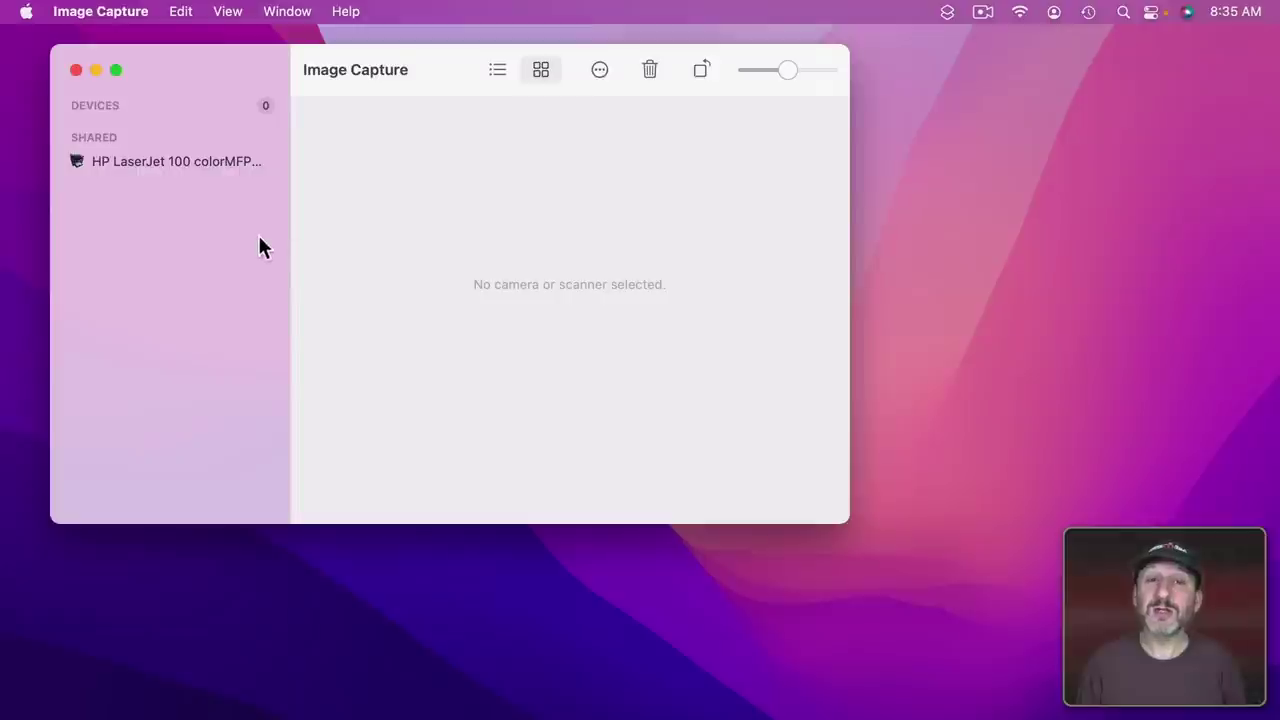
Select the shared HP LaserJet scanner and expand its full scan settings with Show Details
click(122, 168)
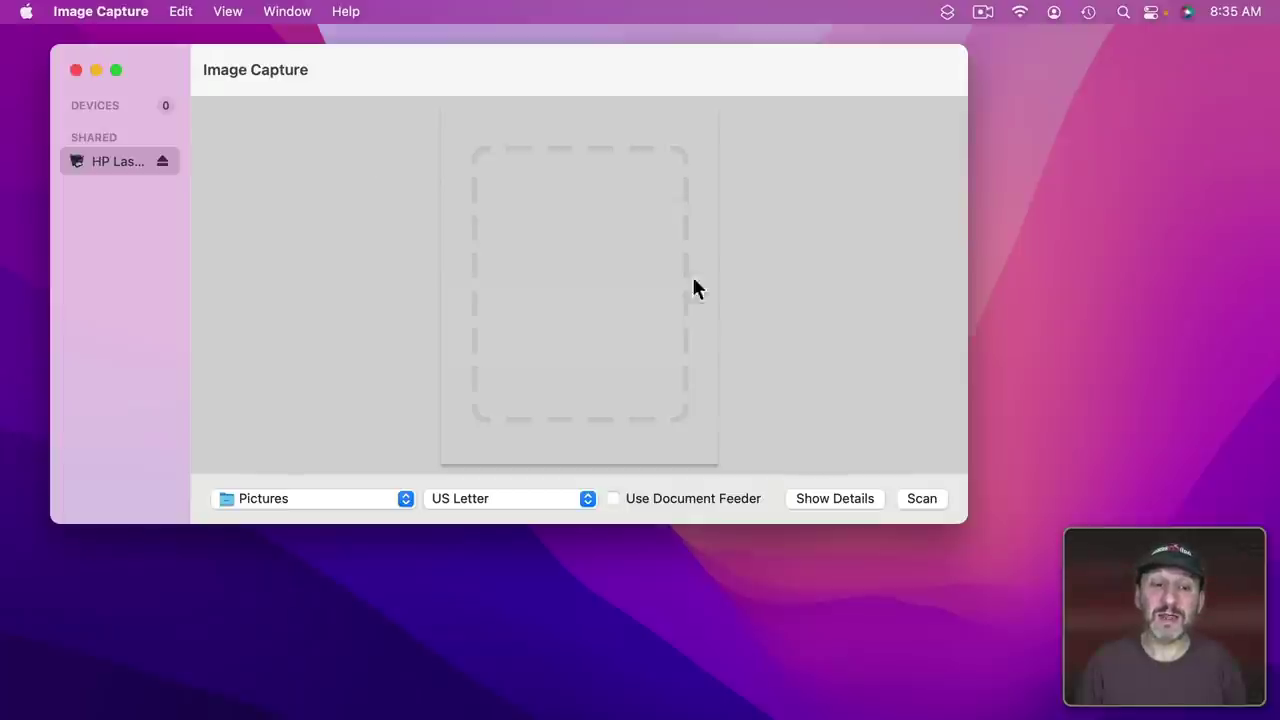
click(825, 501)
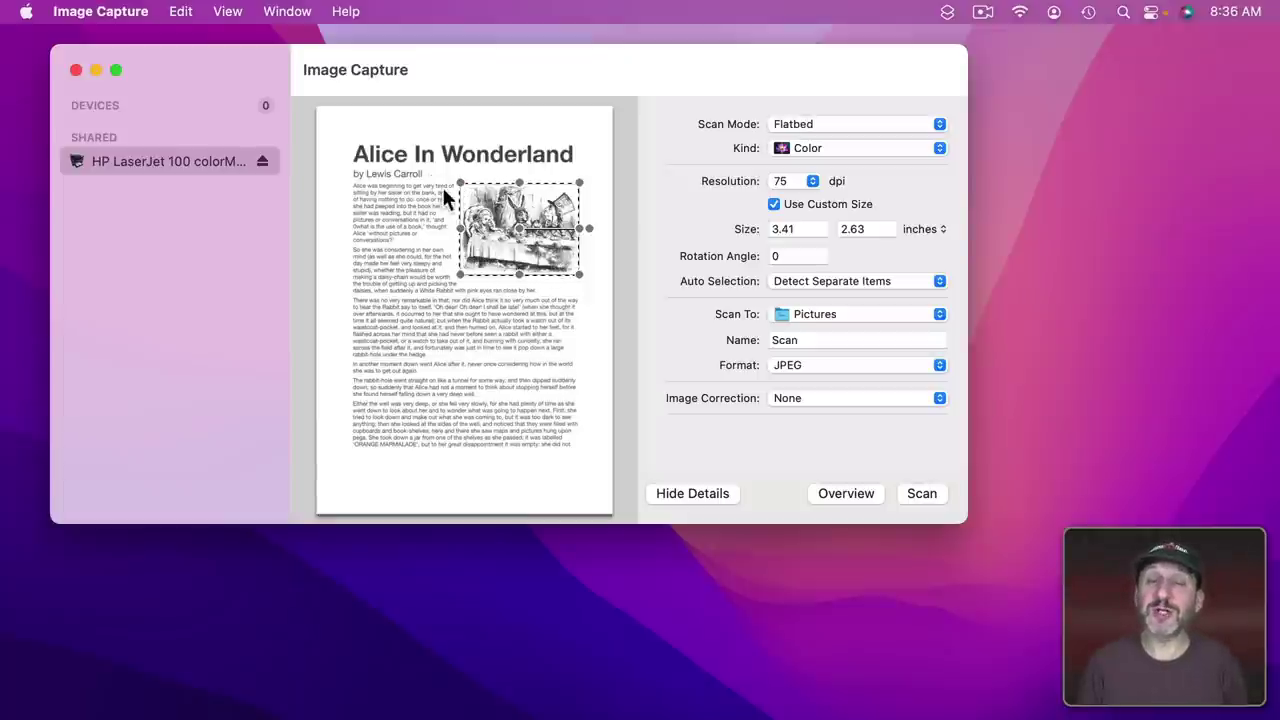
Stretch the scan area over the whole Alice page, keep Flatbed mode, and set Kind to Black & White
drag(458, 185, 310, 104)
drag(584, 275, 640, 537)
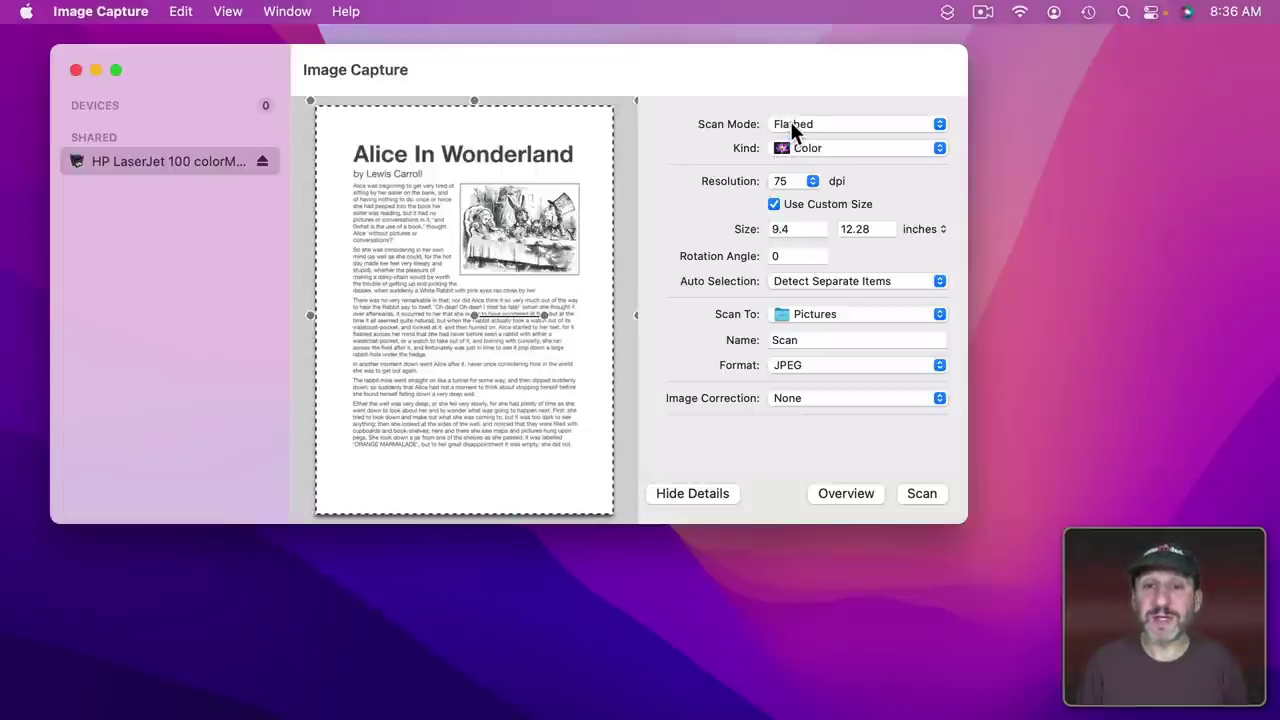
click(794, 128)
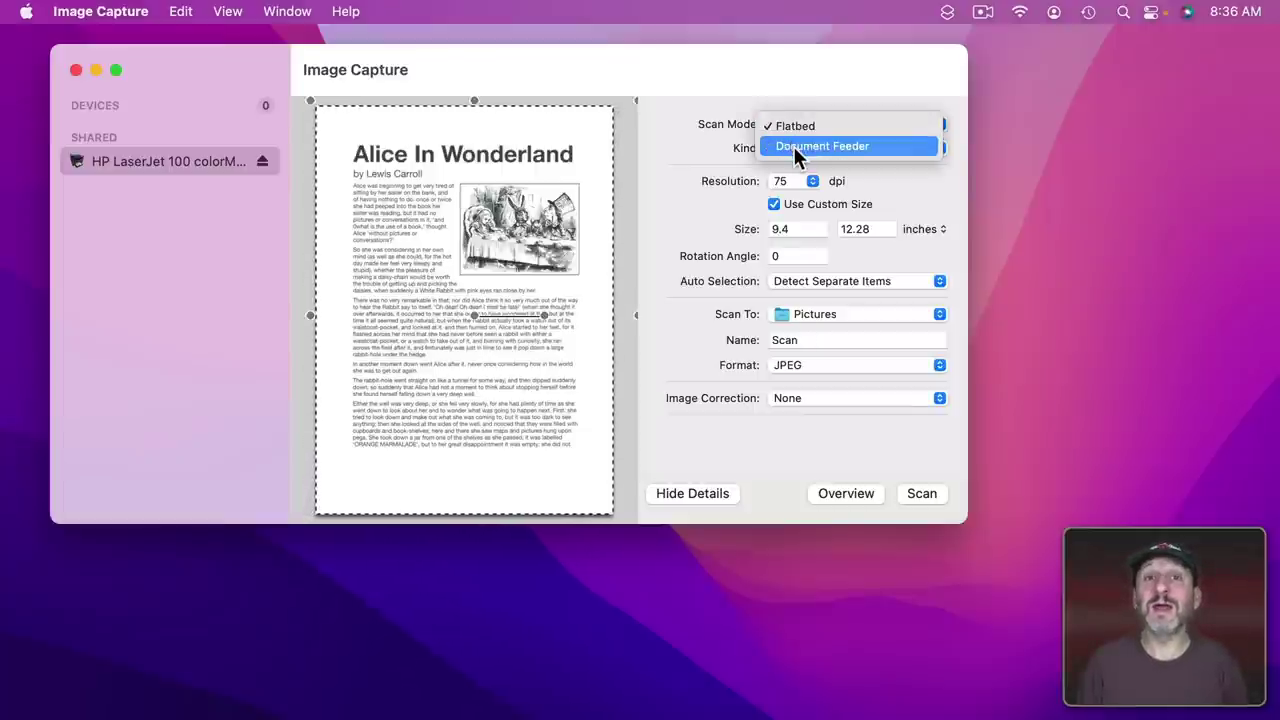
click(795, 126)
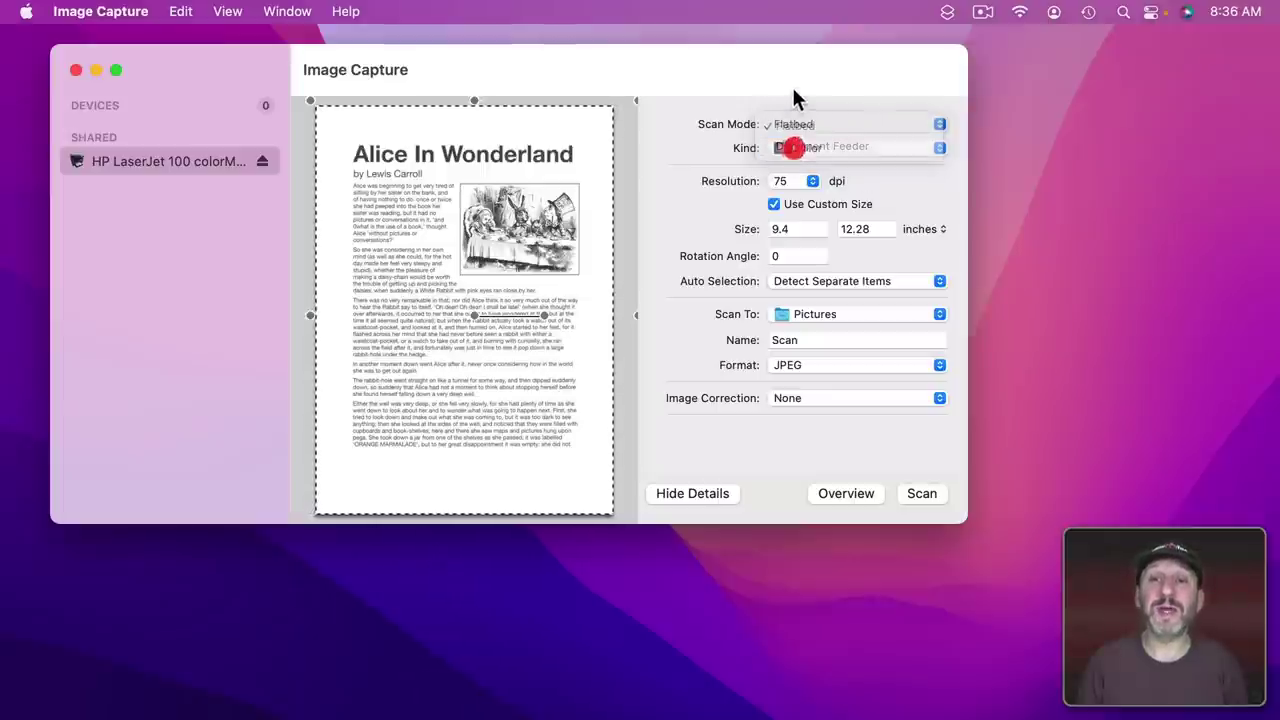
click(808, 150)
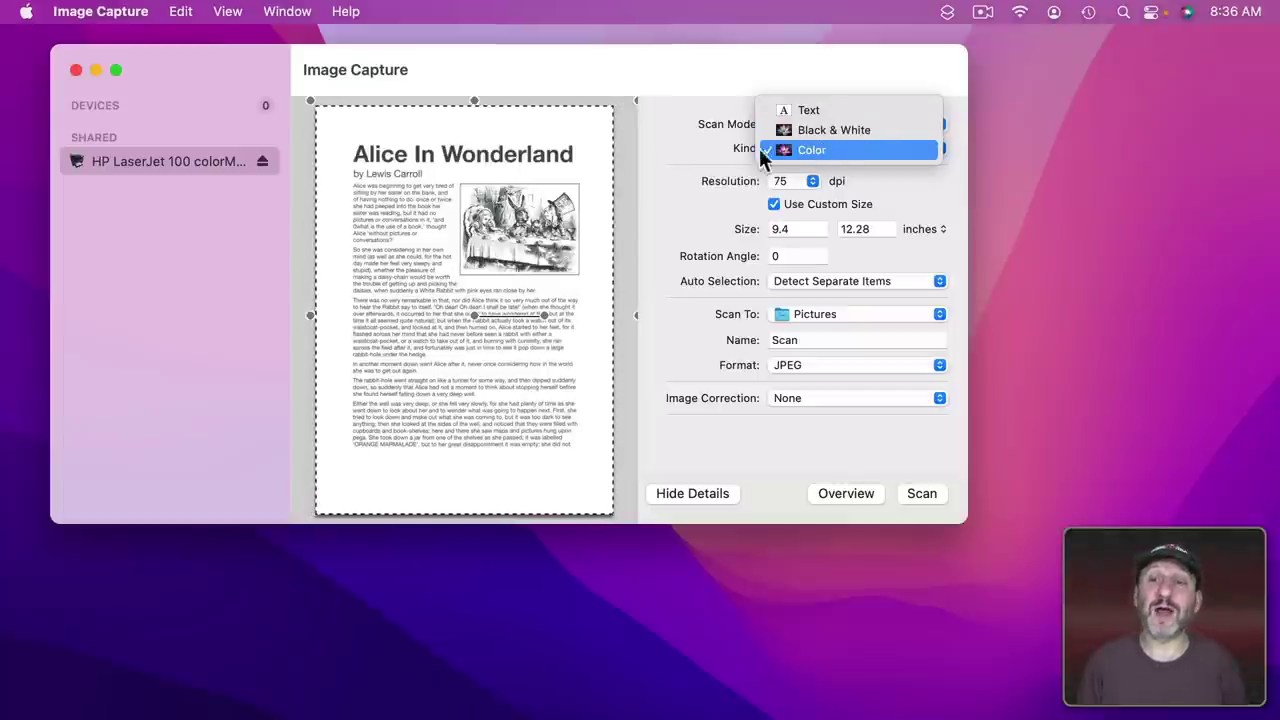
click(806, 132)
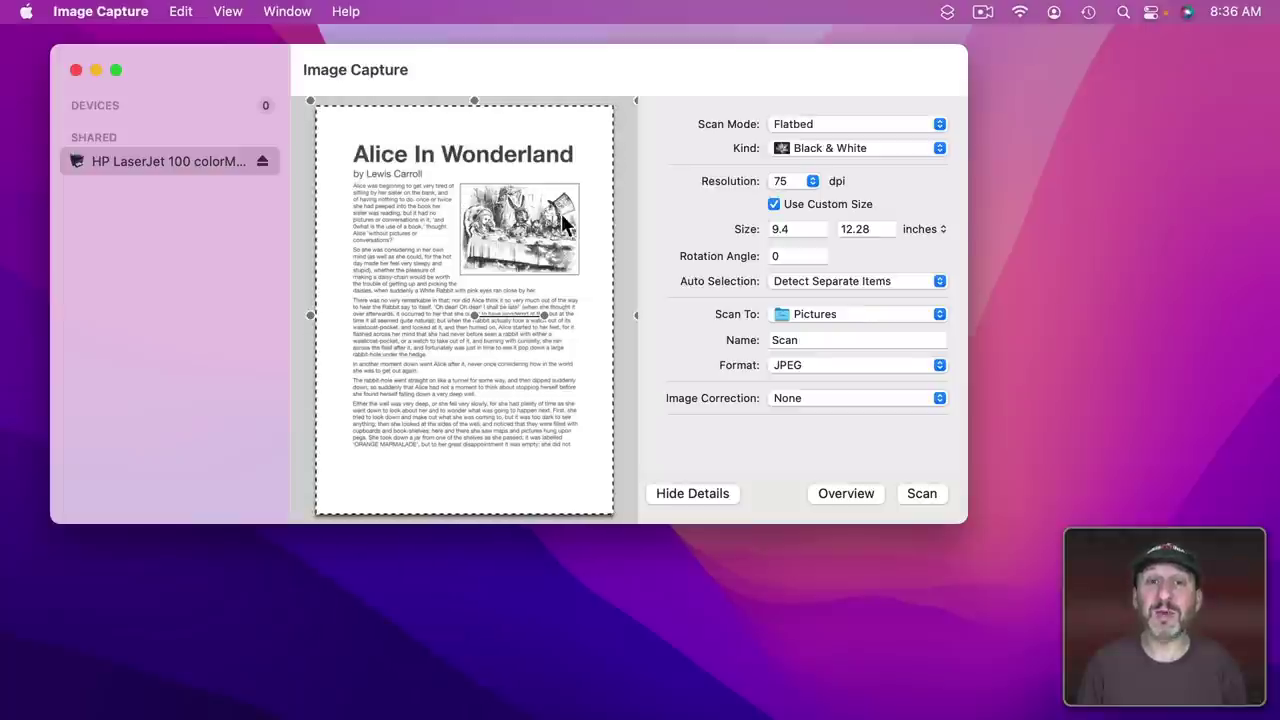
click(792, 185)
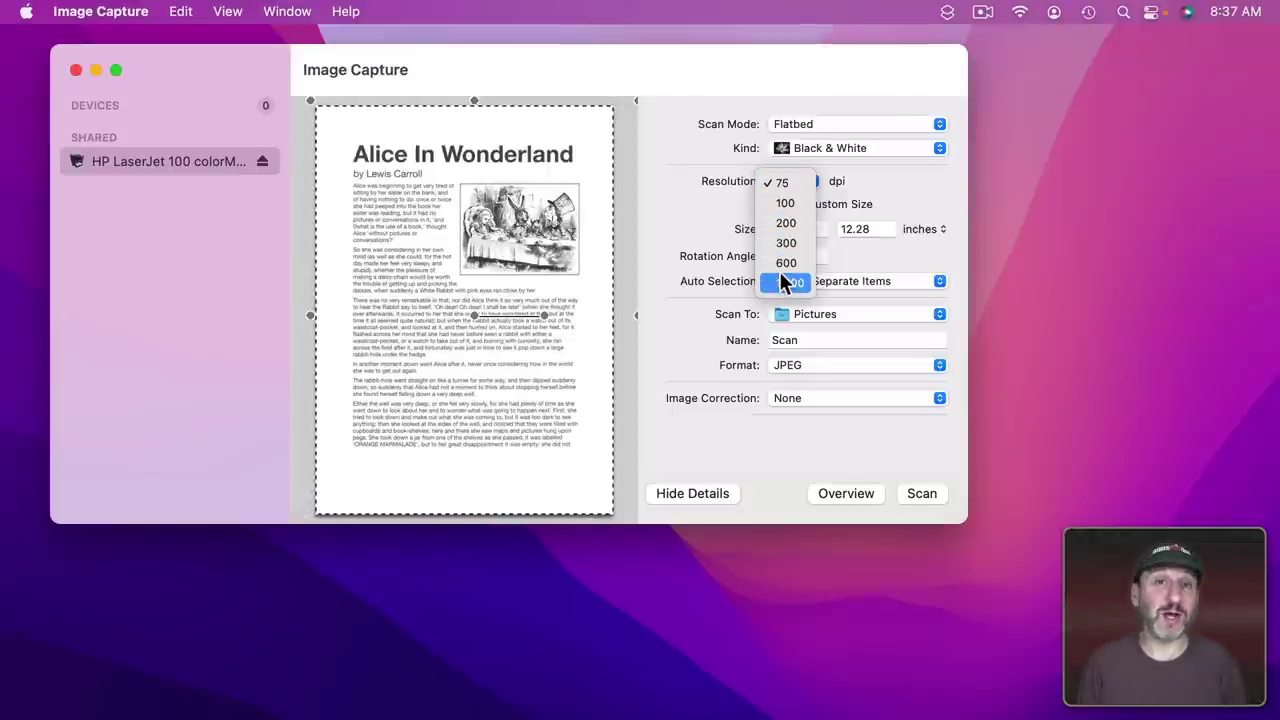
Leave the resolution at 75 dpi and set Auto Selection to Off
click(737, 218)
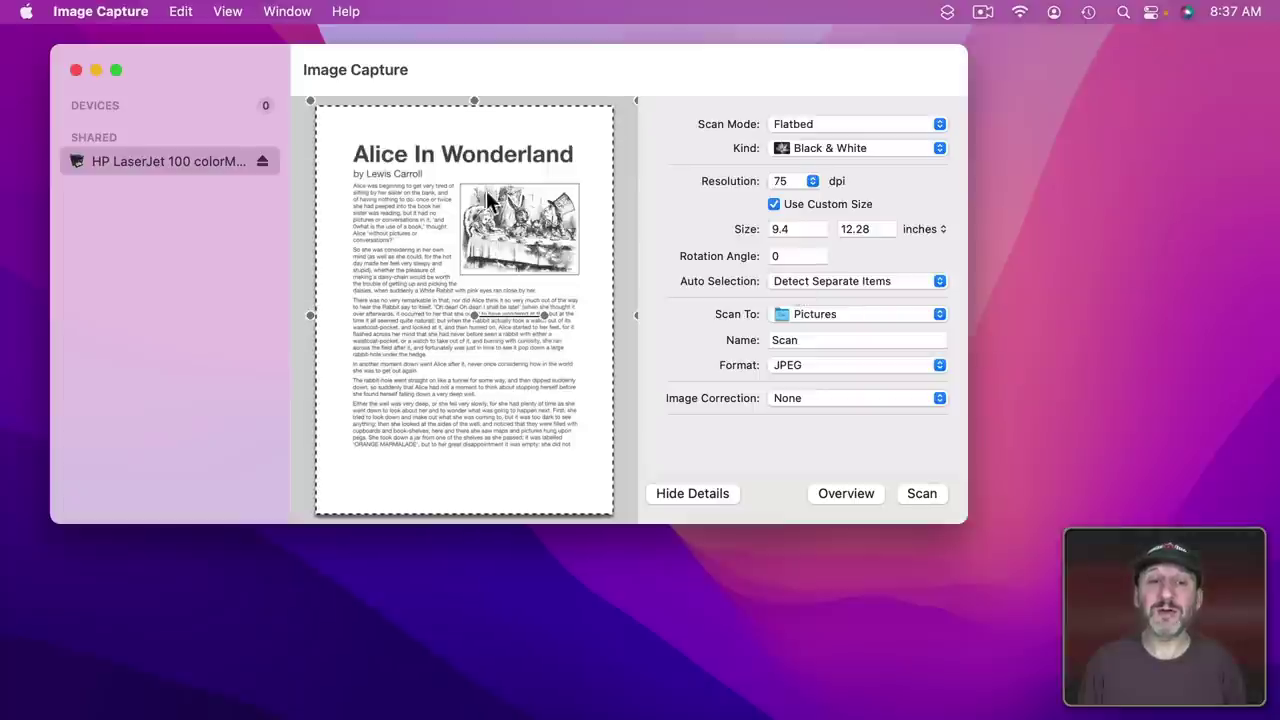
click(795, 279)
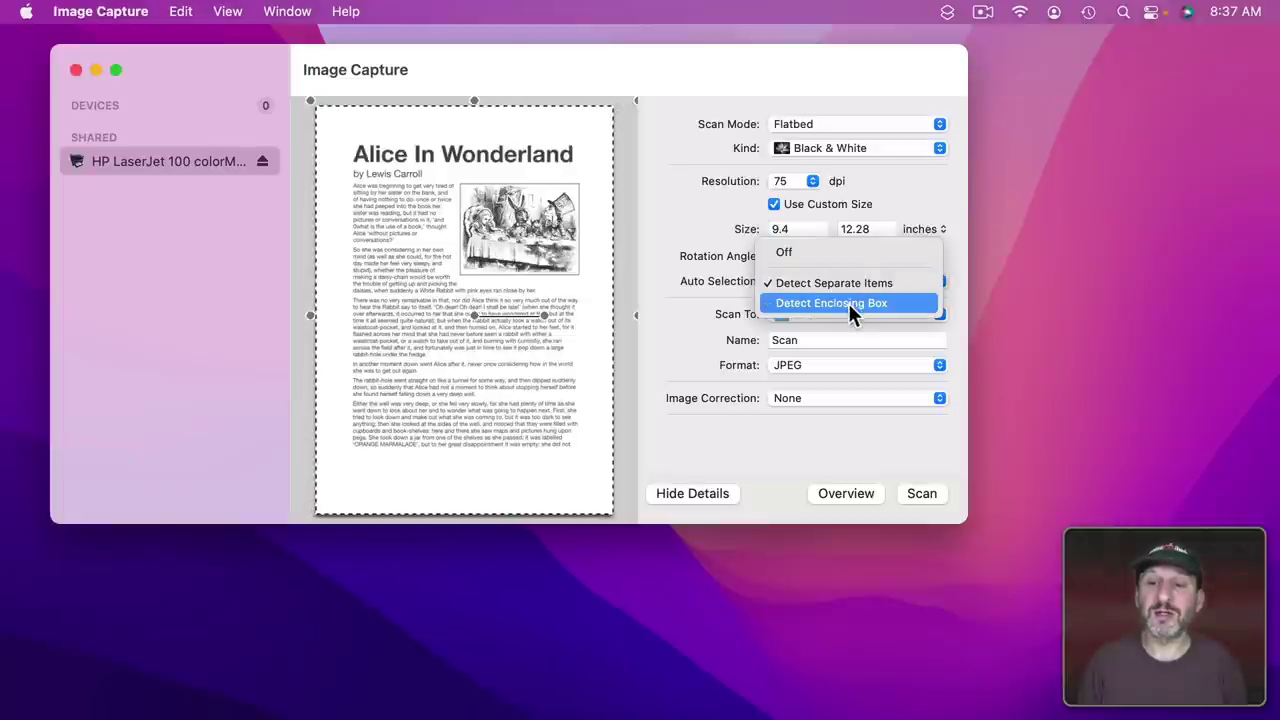
click(791, 252)
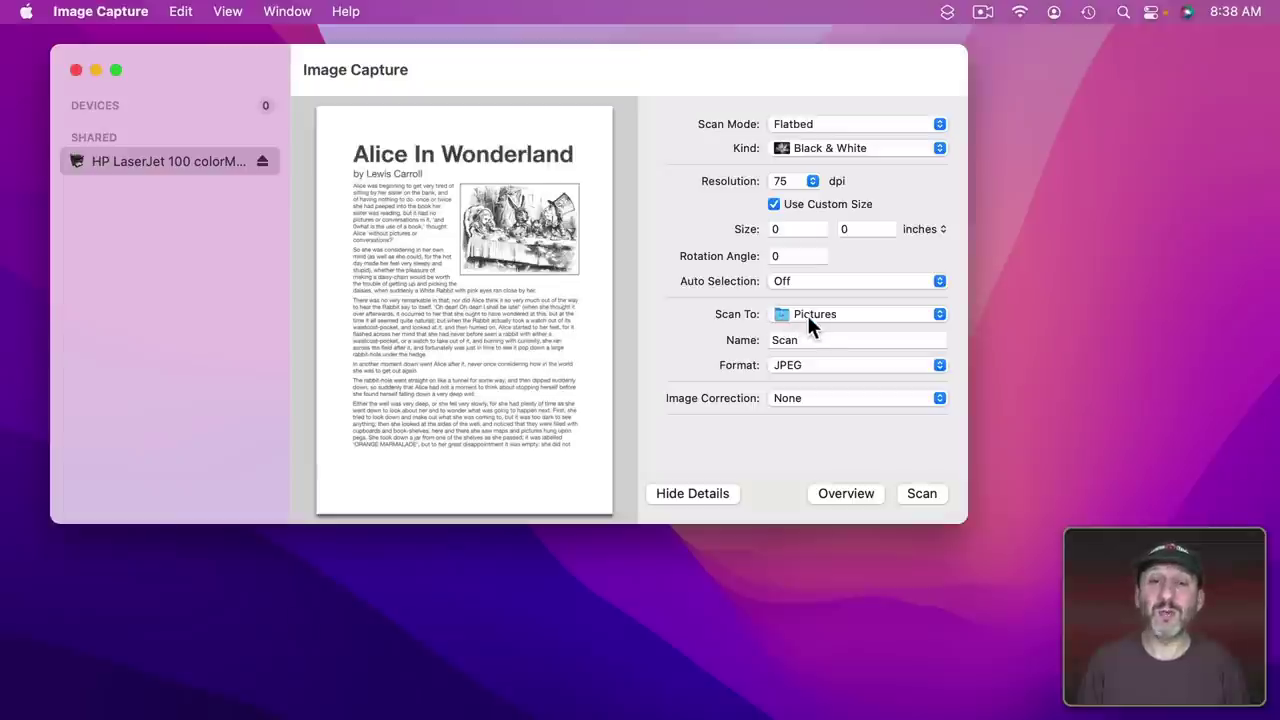
Save scans to the Desktop named 'Test' as PDF, combined into a single document
click(800, 318)
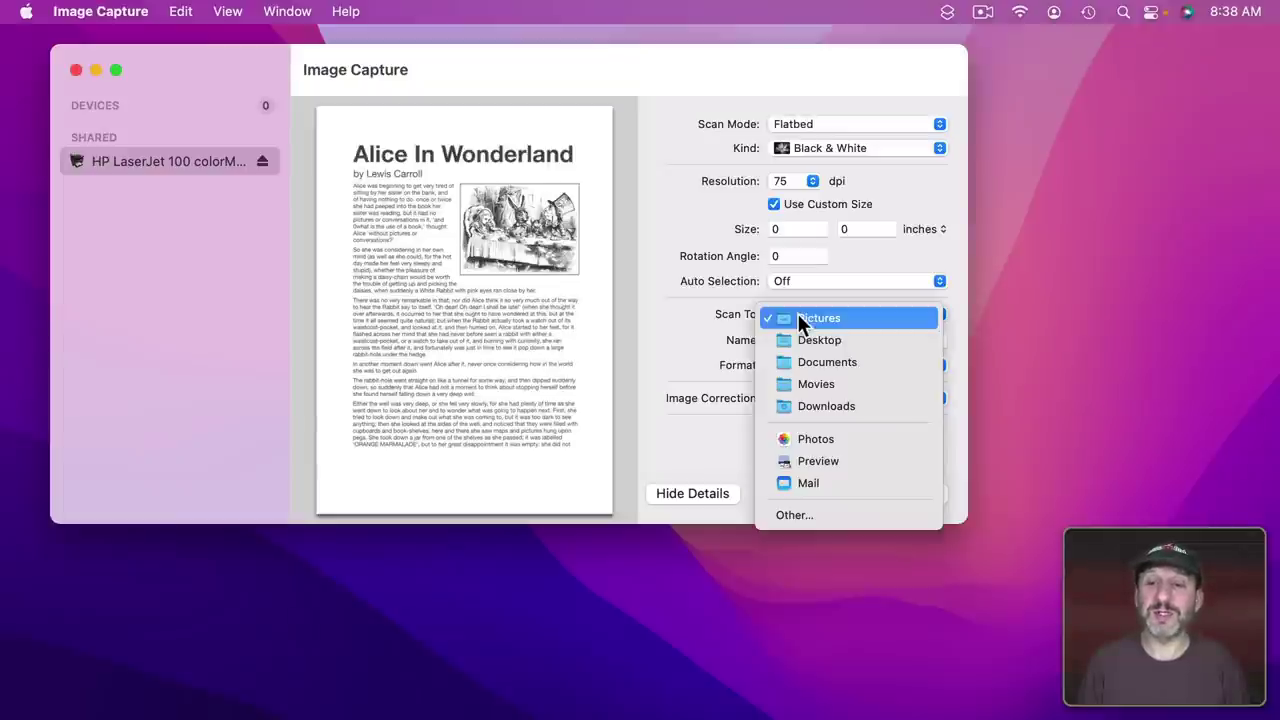
click(806, 339)
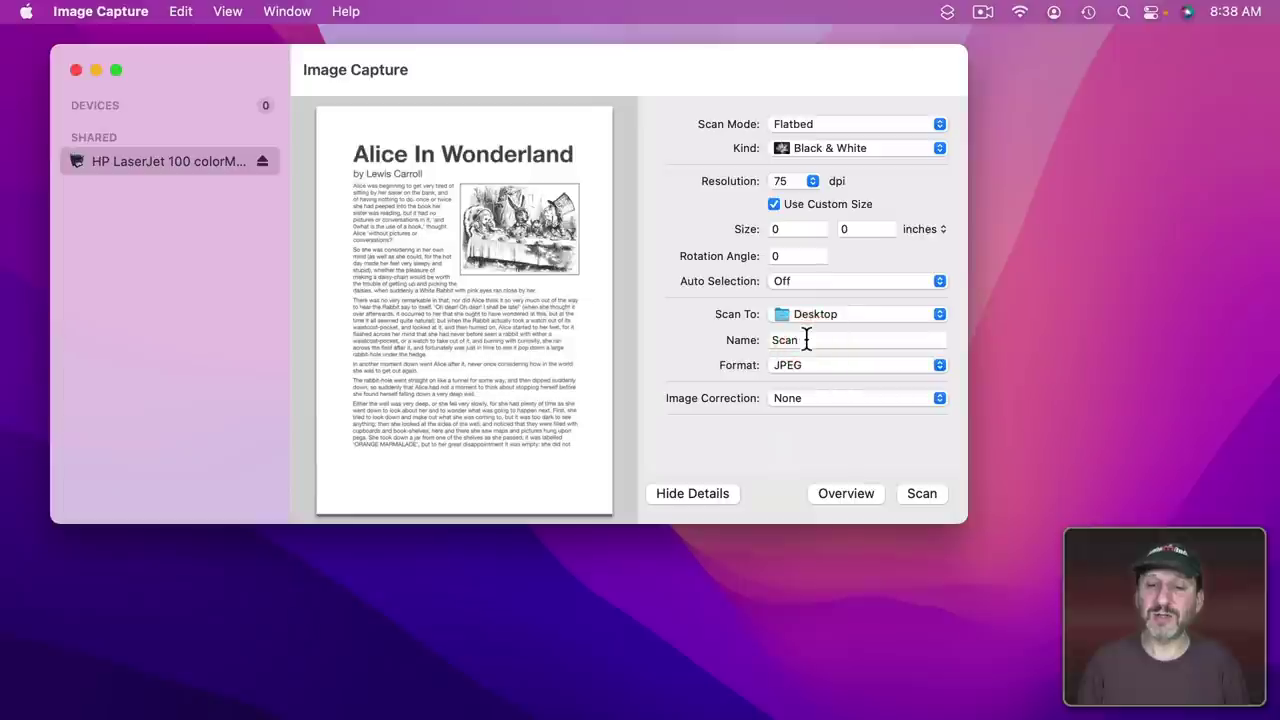
double_click(802, 340)
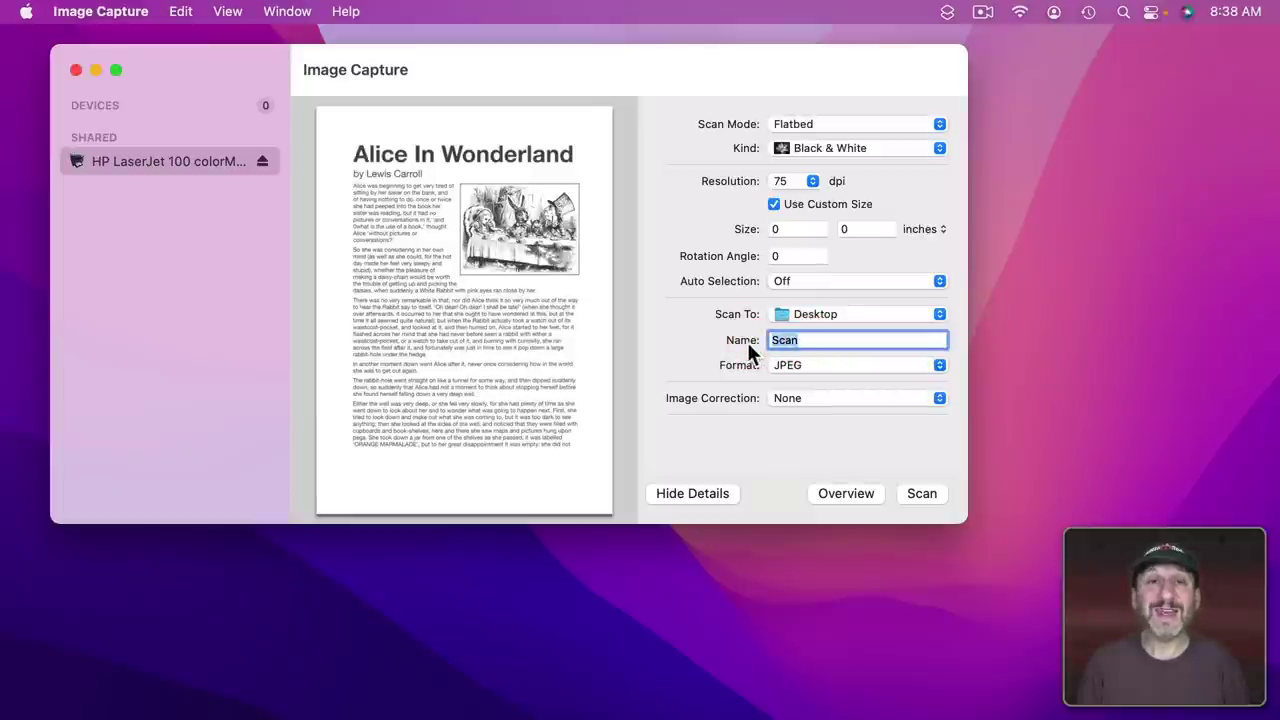
text(Test)
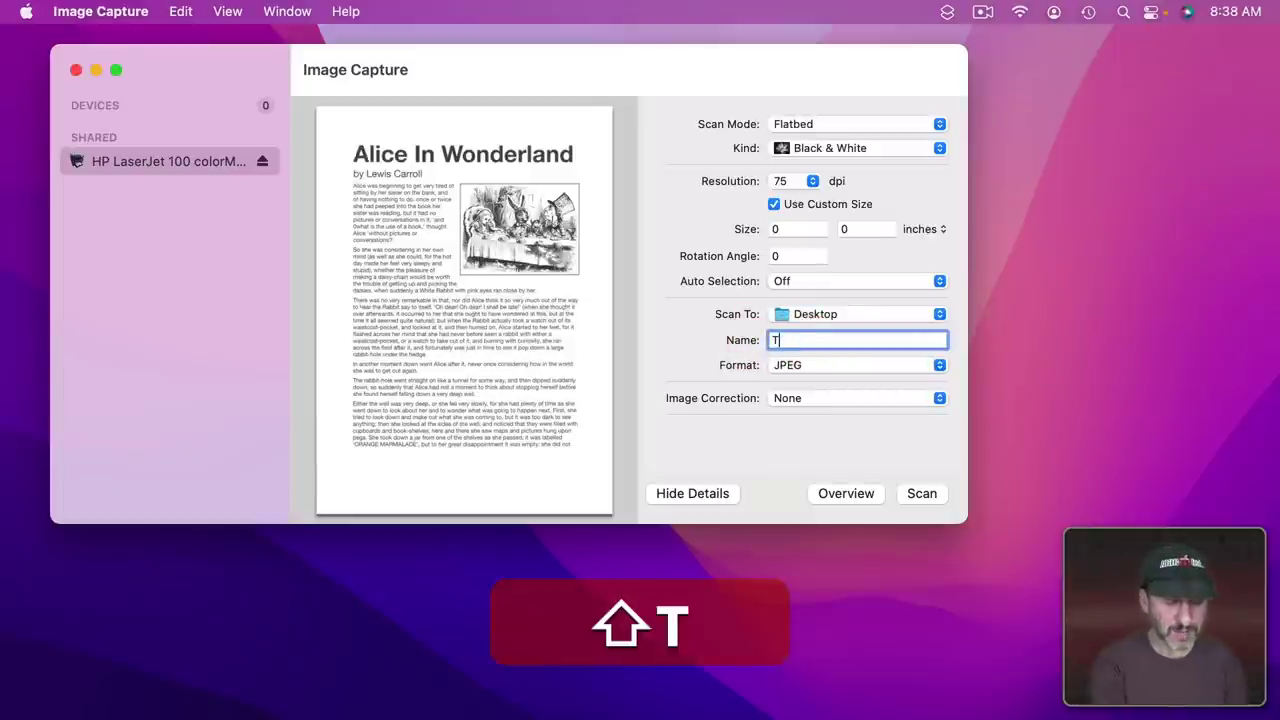
click(794, 363)
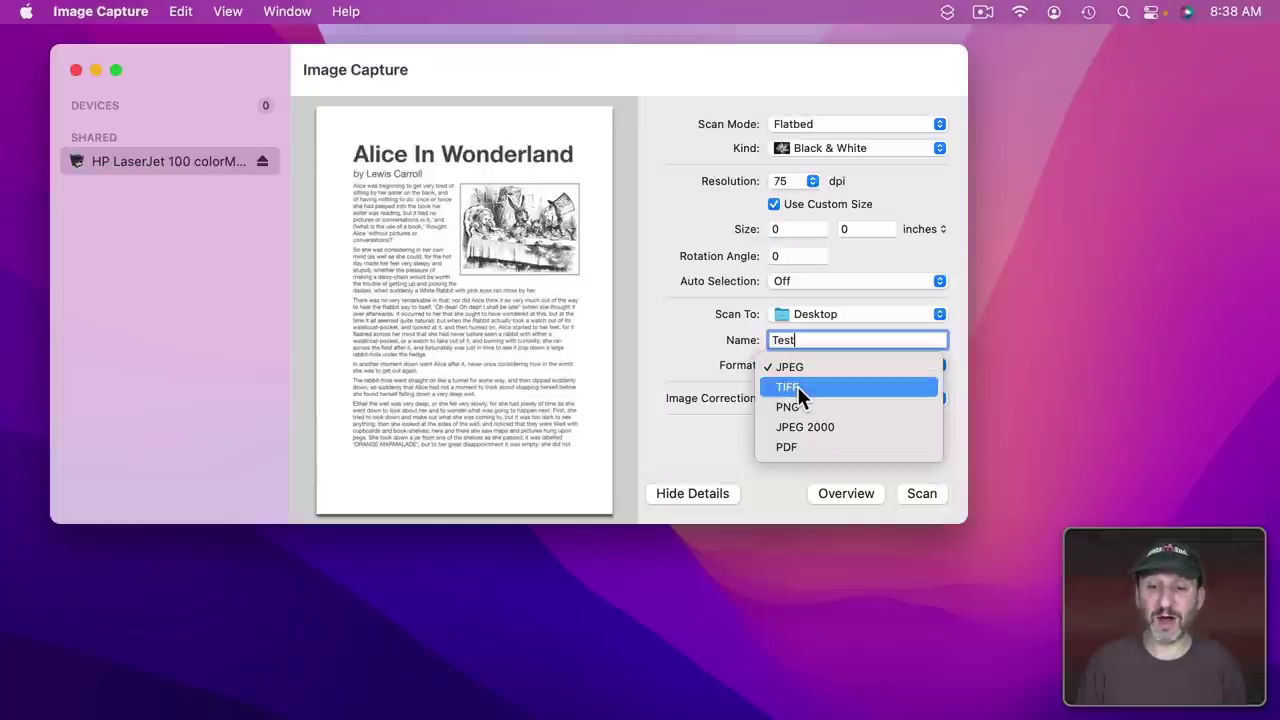
click(796, 446)
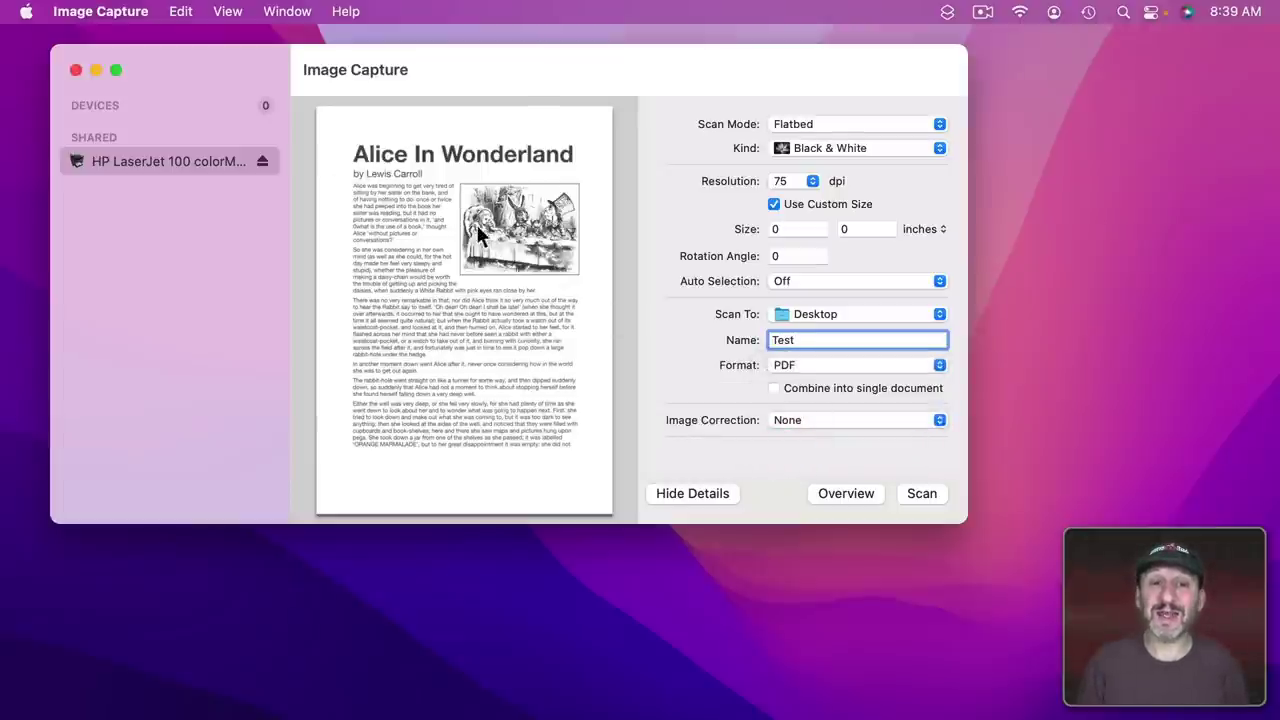
click(789, 388)
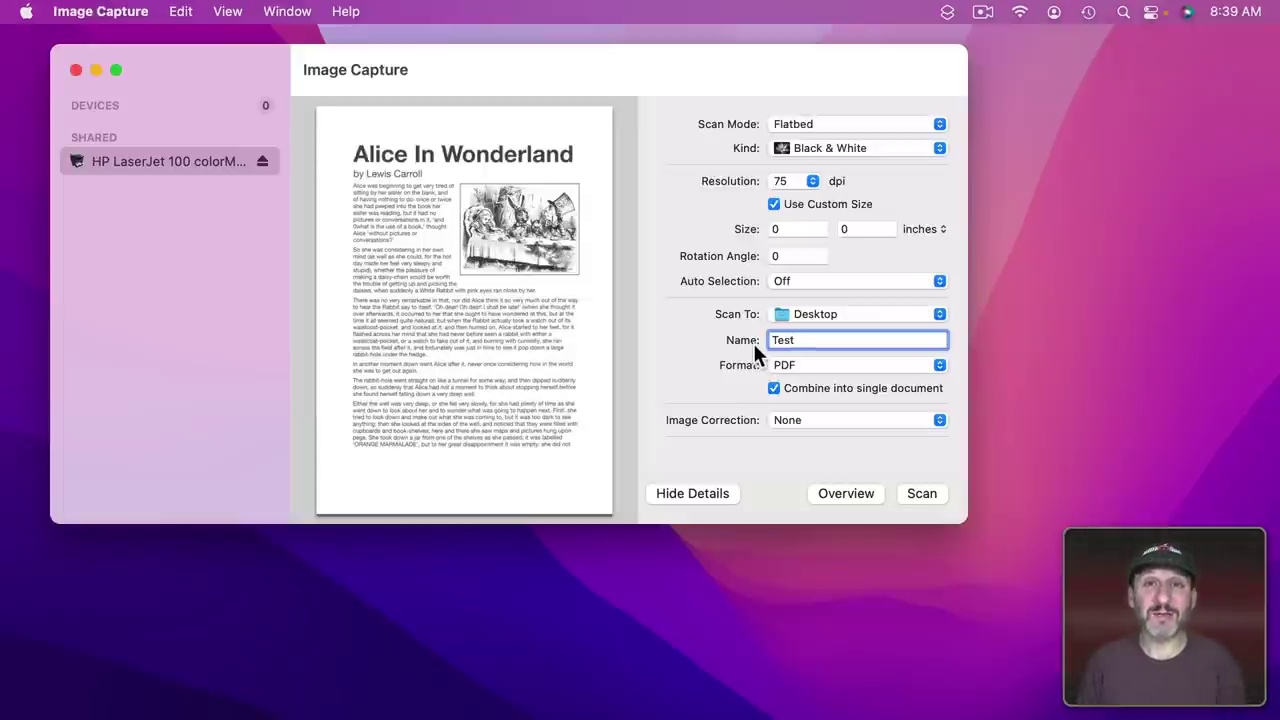
Set Image Correction to None
click(802, 415)
click(803, 443)
scroll(810, 466, down, 3)
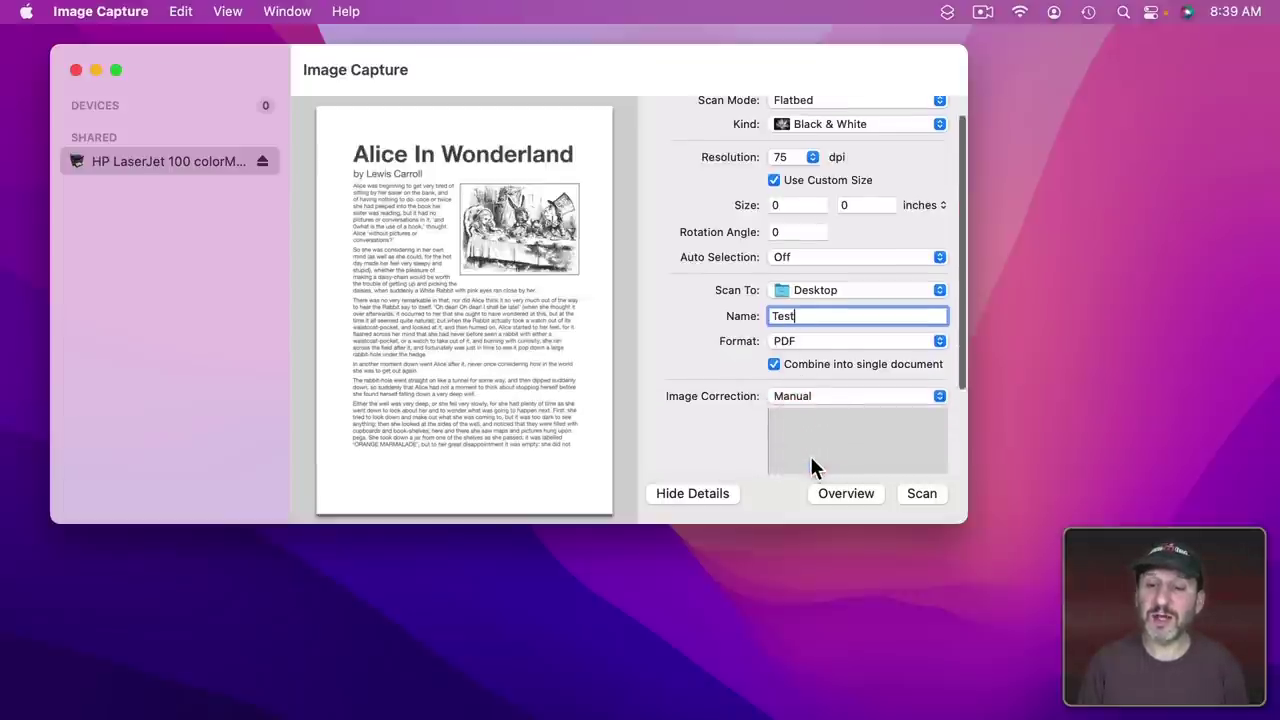
scroll(810, 456, down, 3)
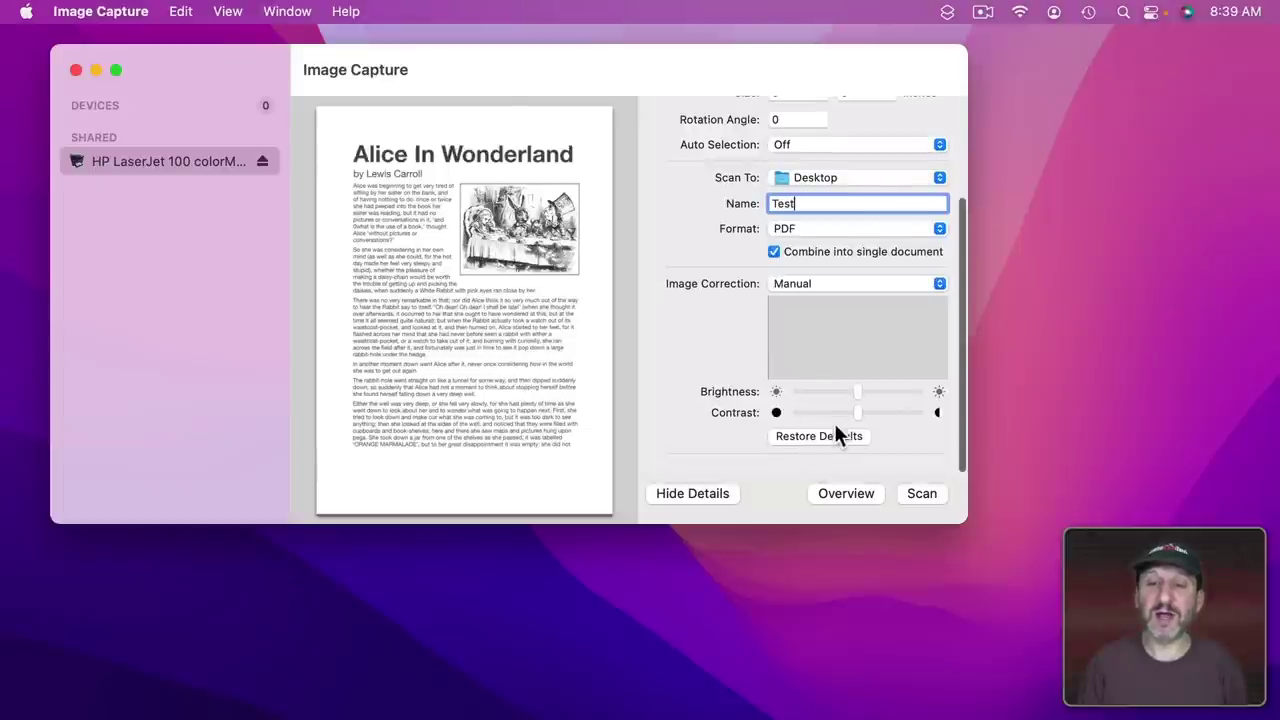
click(808, 283)
click(805, 264)
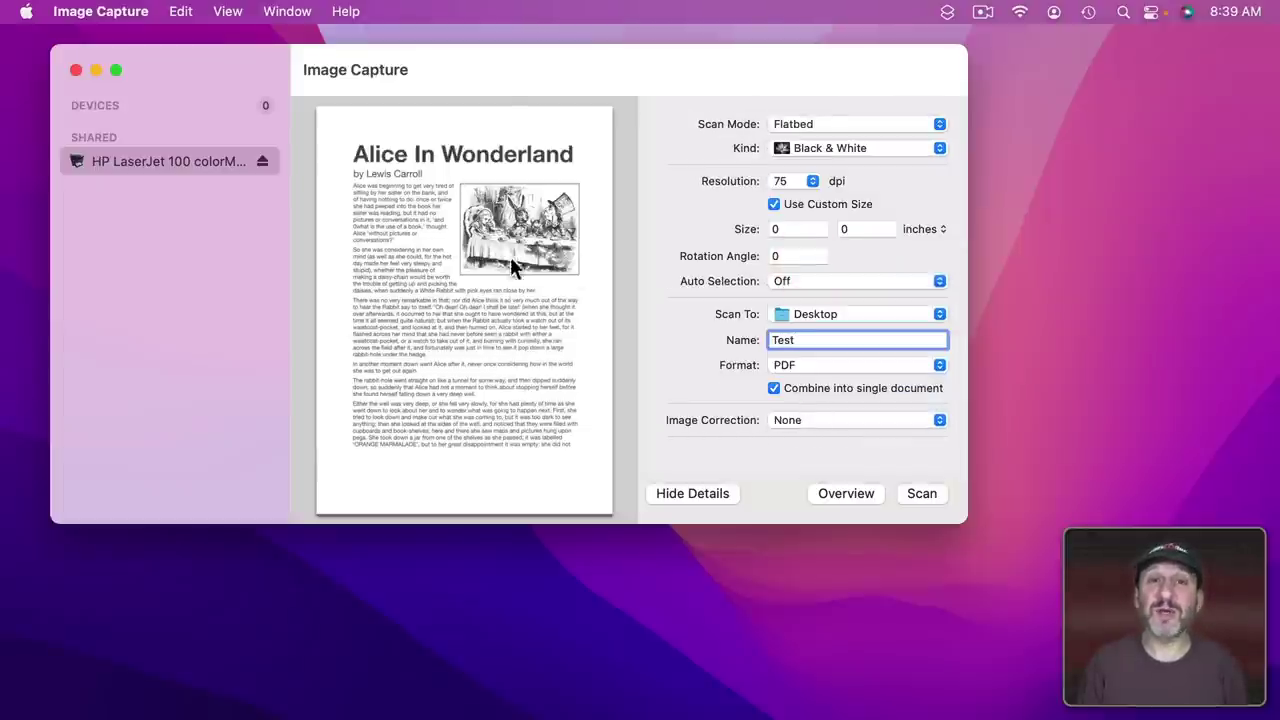
Run an Overview preview, then set Resolution to 300 dpi and Format to JPEG
click(835, 494)
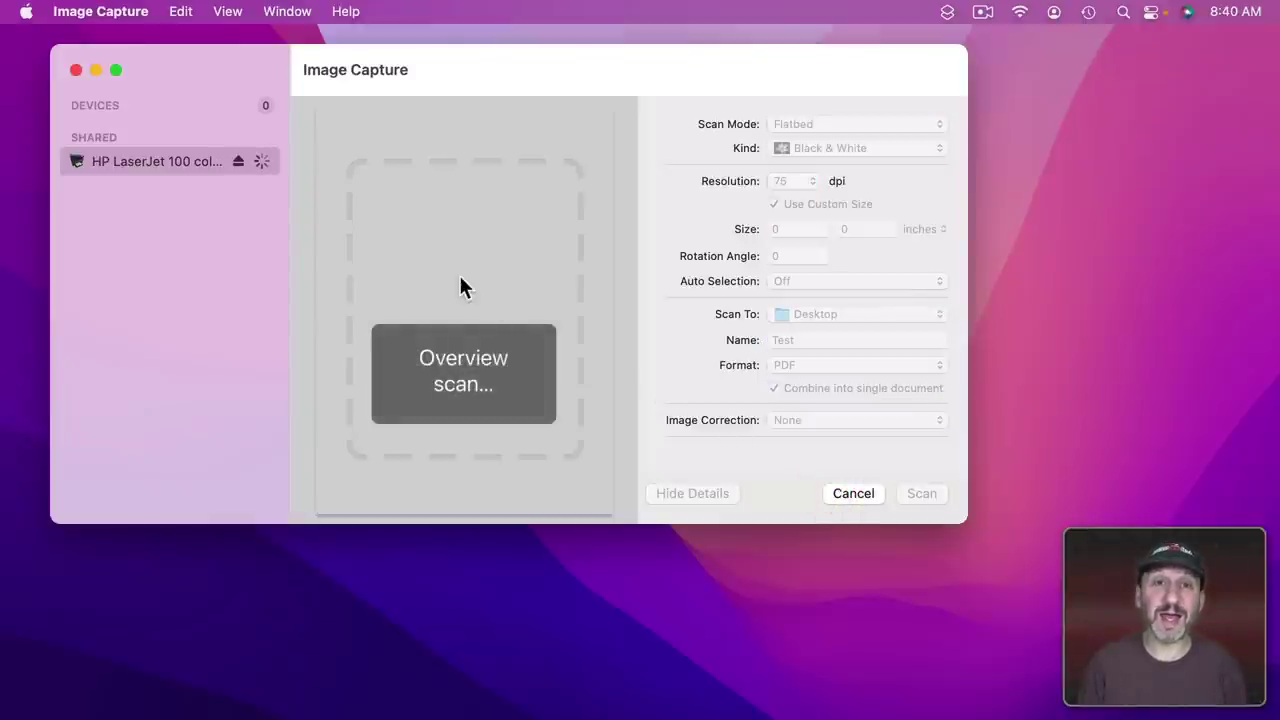
click(792, 181)
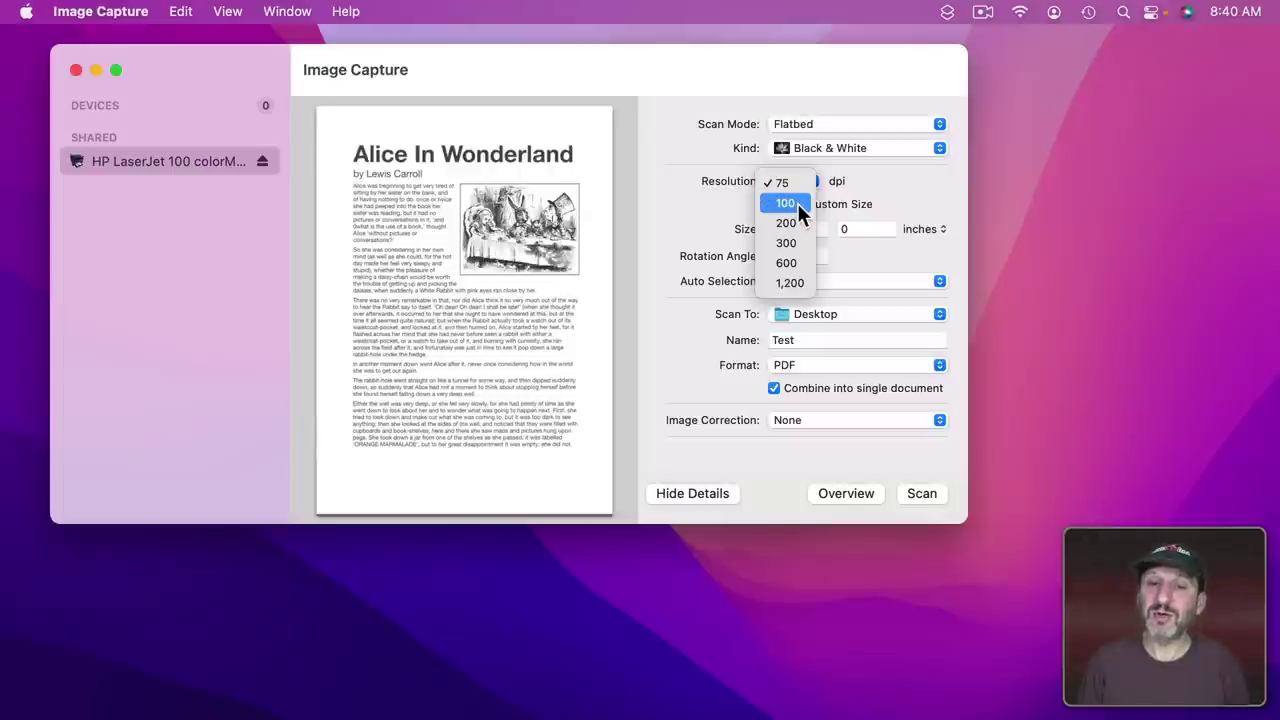
click(800, 243)
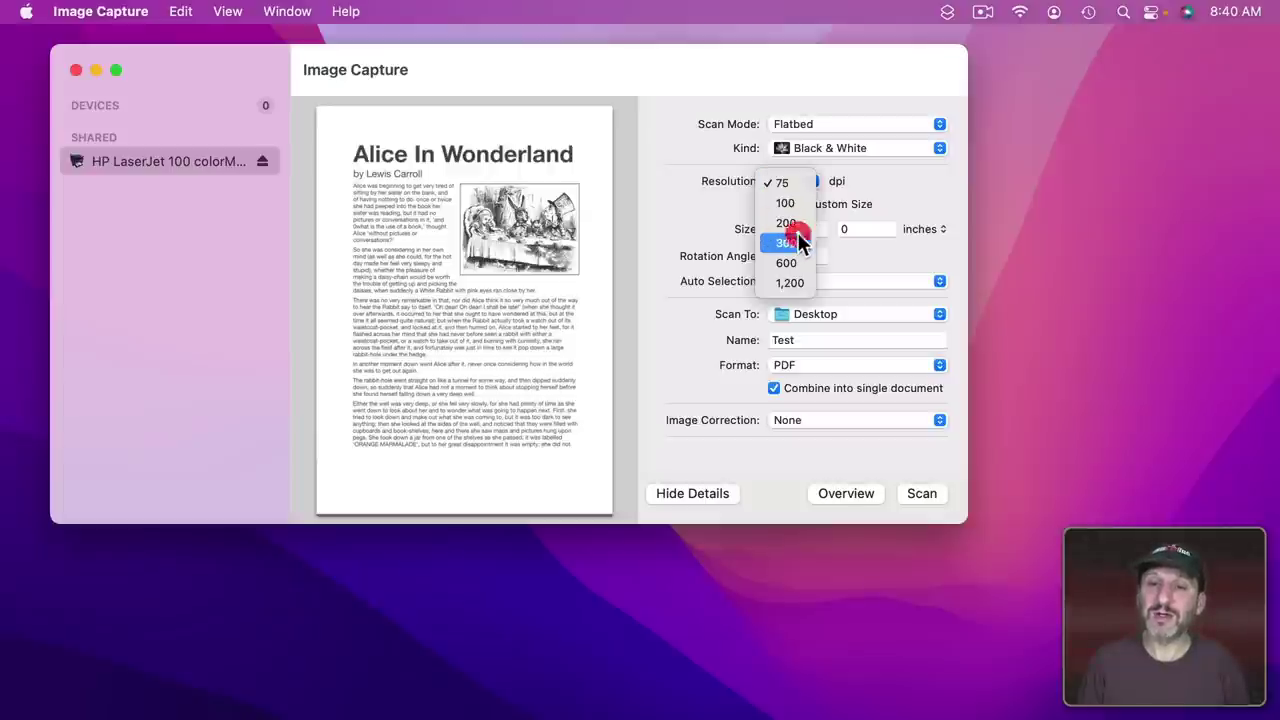
click(793, 363)
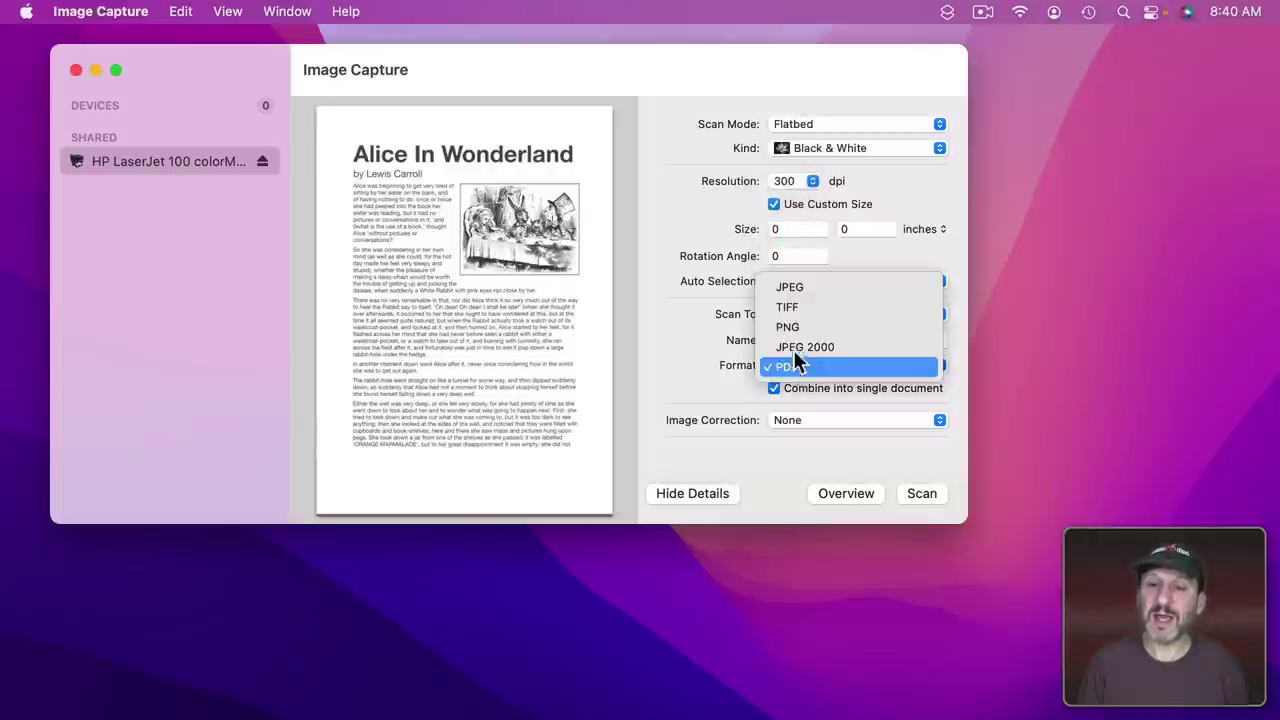
click(800, 290)
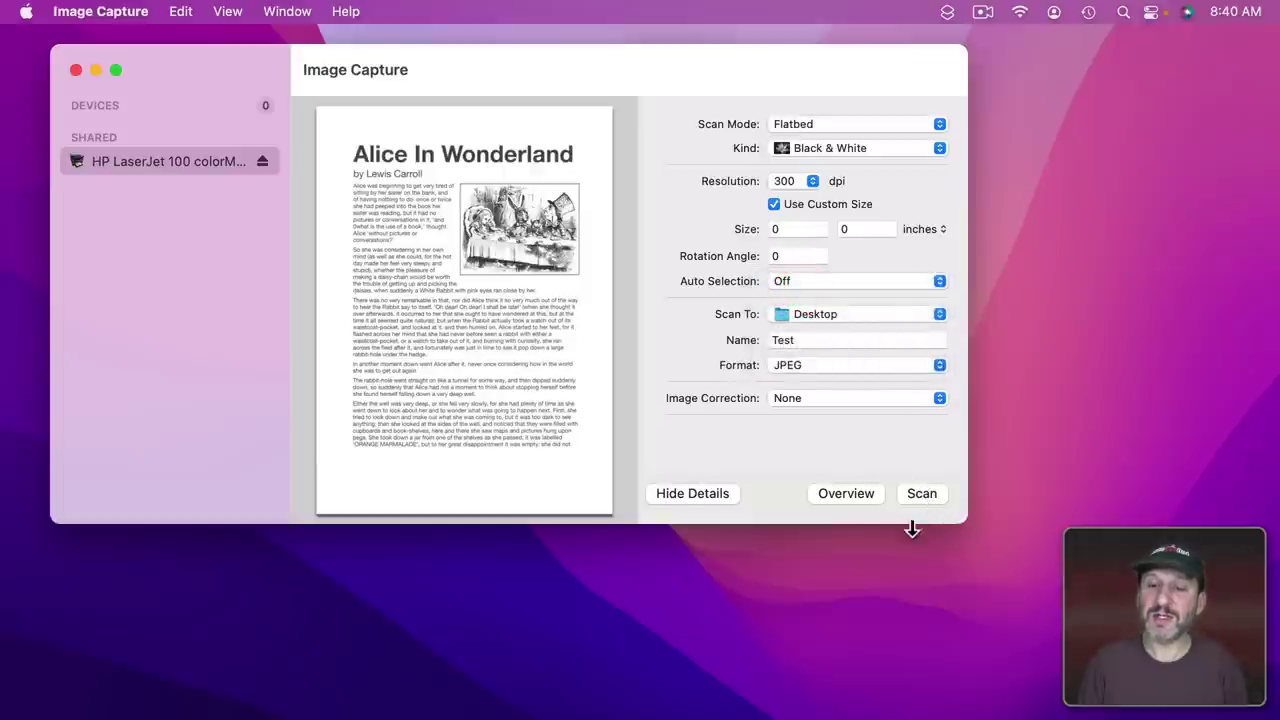
Draw the scan area around the whole Alice page, about 9.21 × 12.78 inches
click(922, 494)
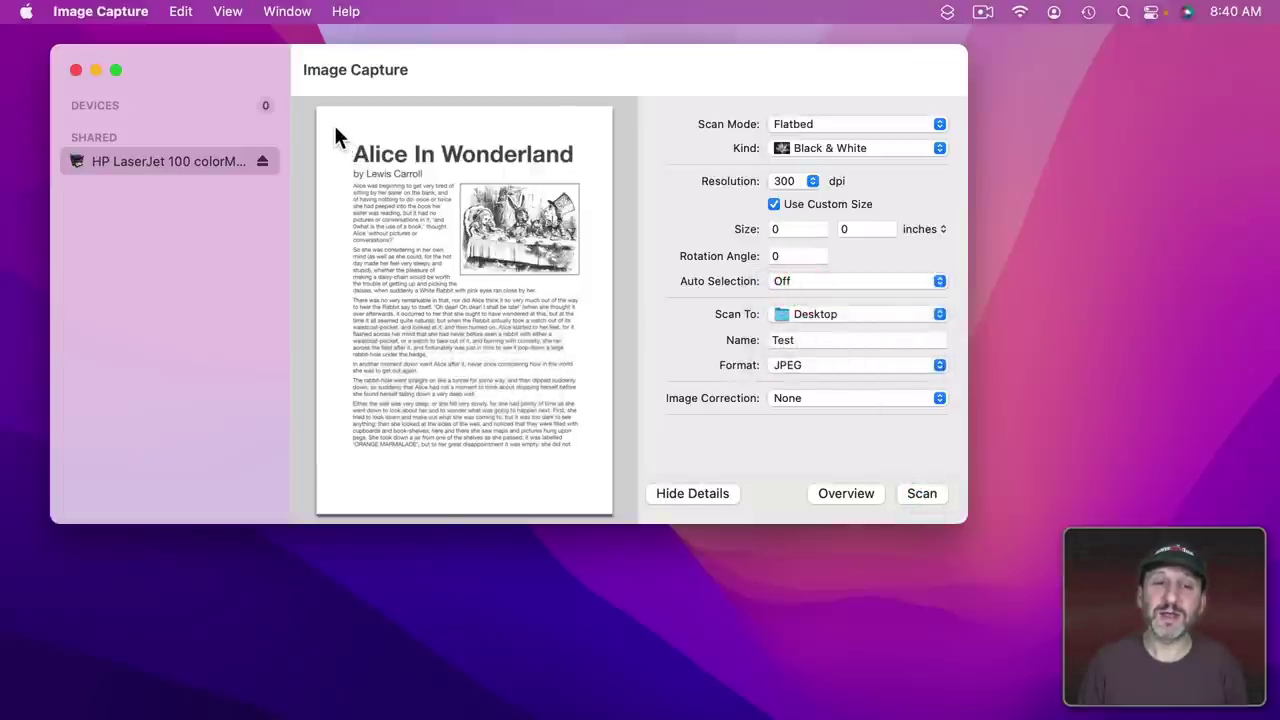
drag(335, 128, 628, 546)
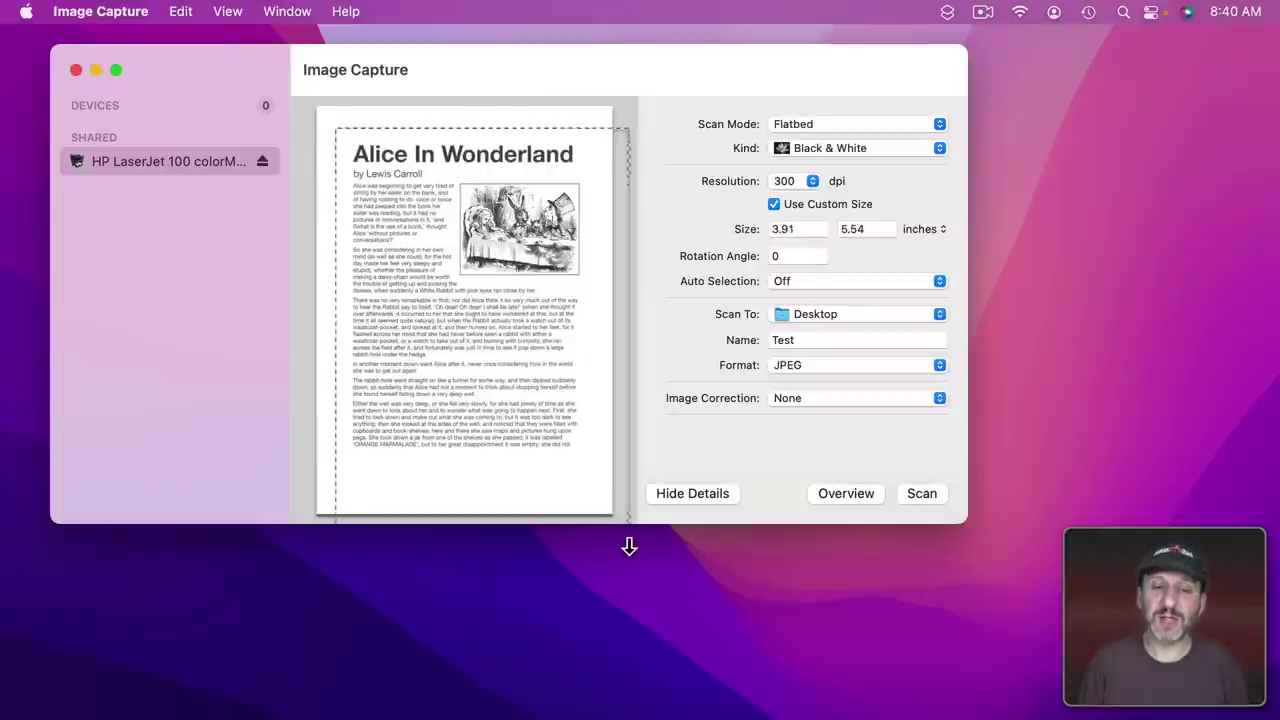
drag(334, 123, 306, 97)
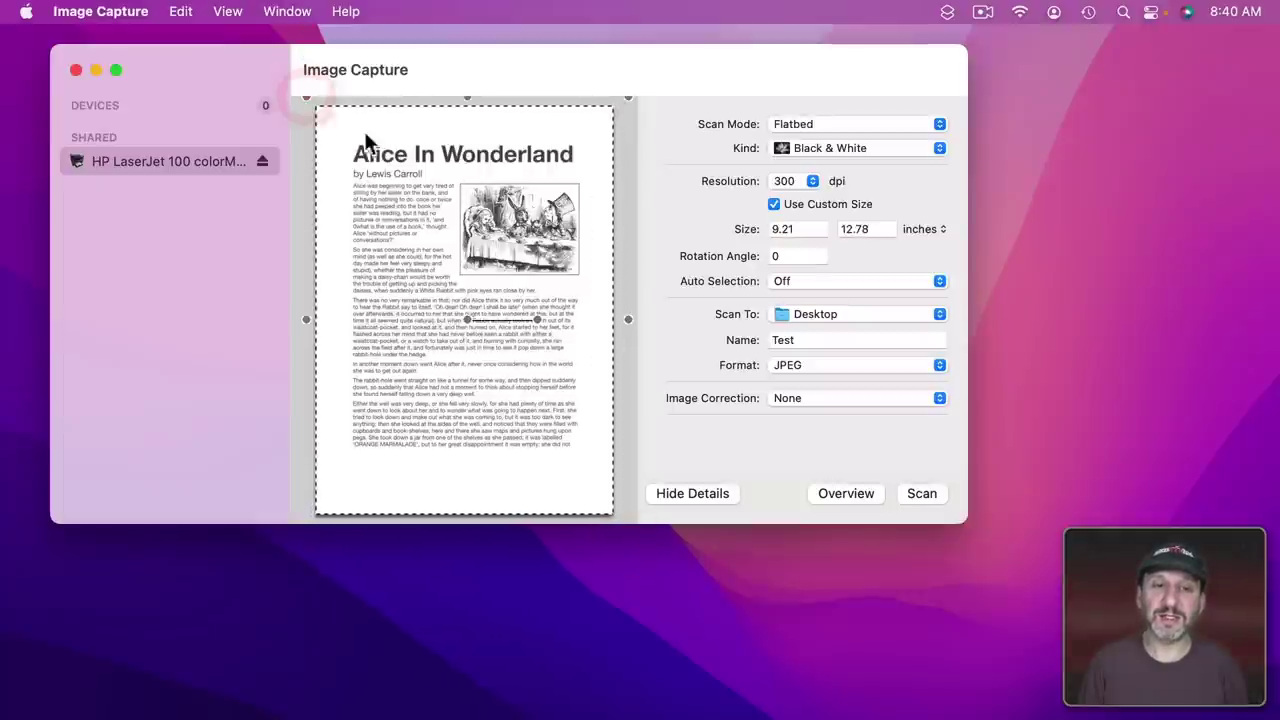
Scan the page at 300 dpi to Test.jpeg and move the Scan Results window aside
click(925, 490)
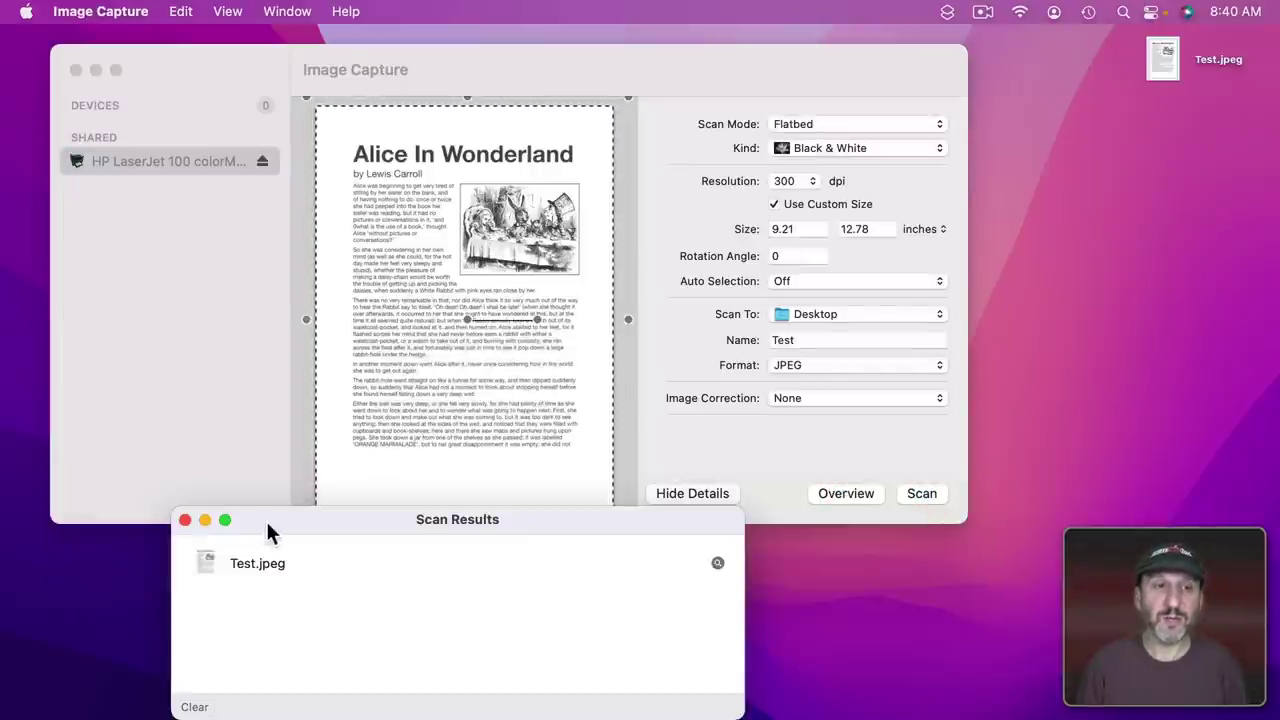
drag(265, 518, 220, 482)
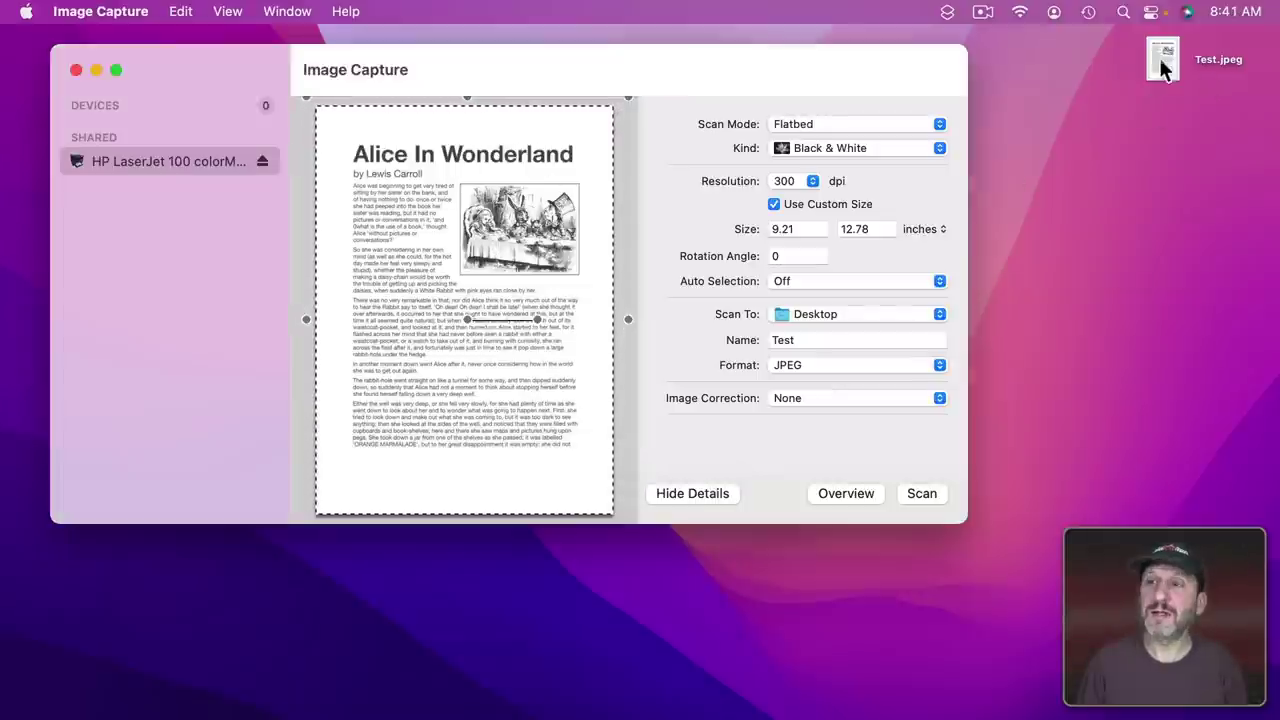
double_click(1159, 55)
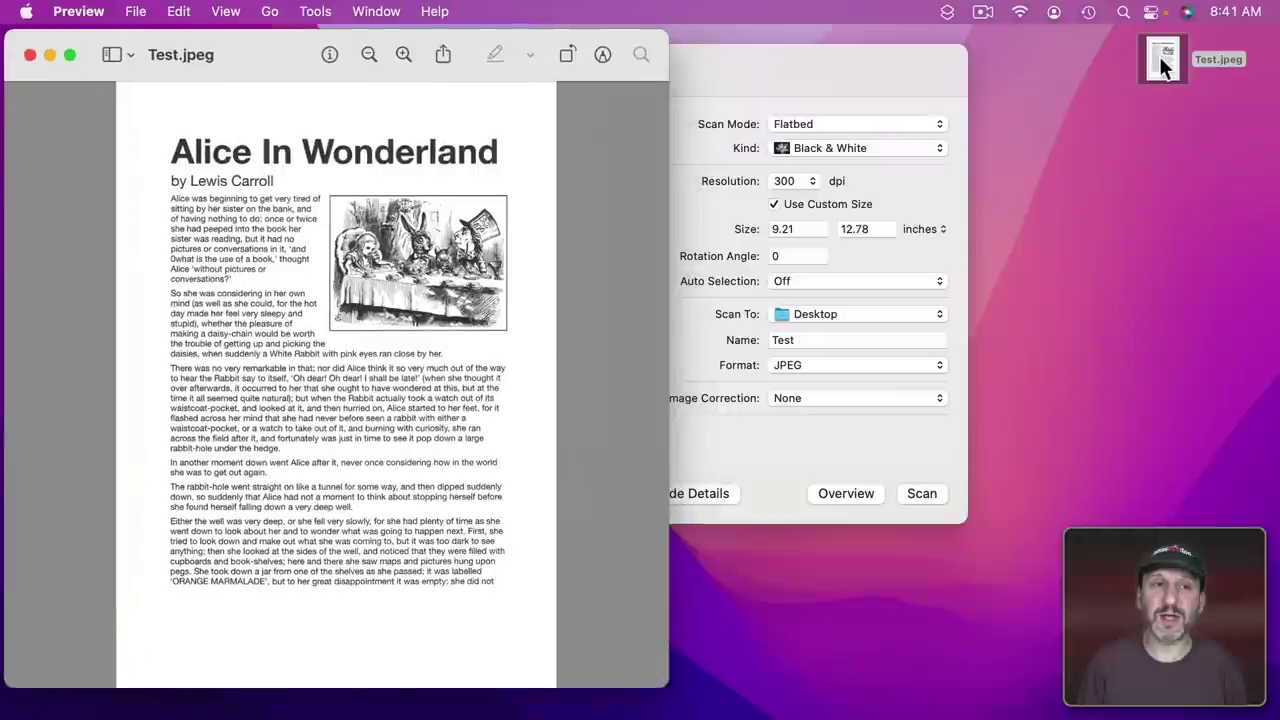
scroll(183, 328, up, 2)
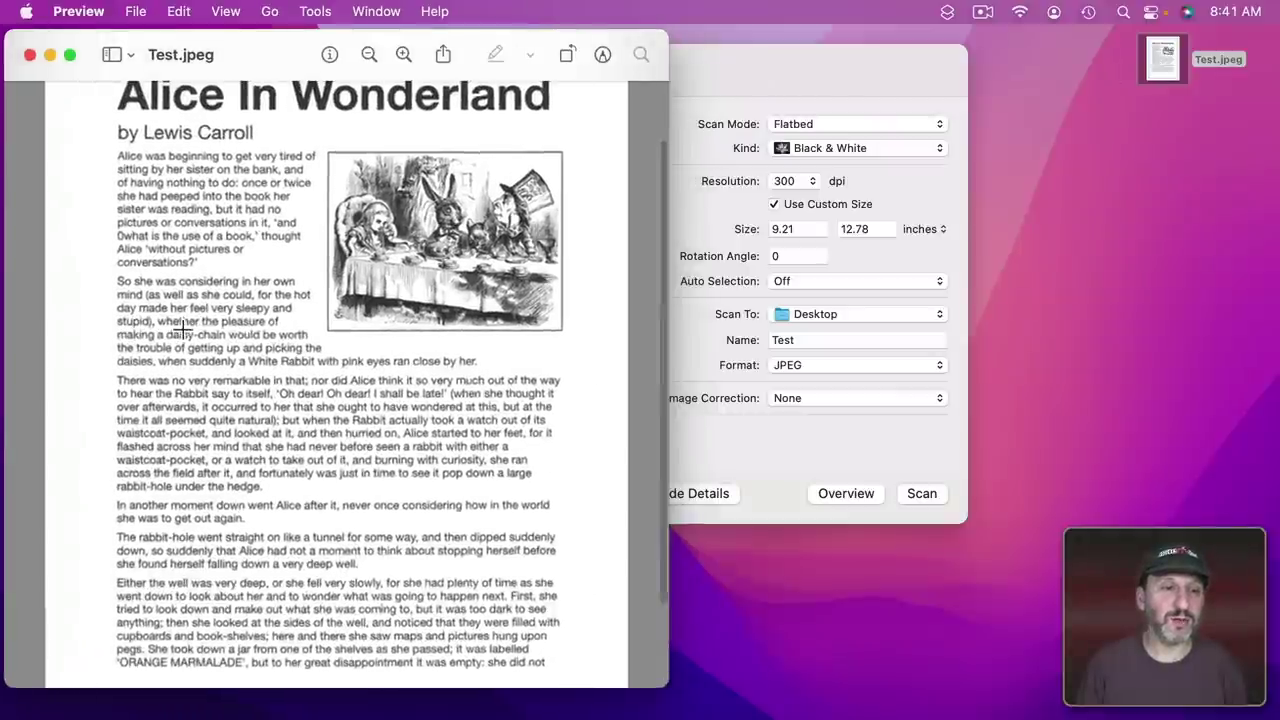
scroll(183, 328, up, 2)
scroll(183, 328, up, 2)
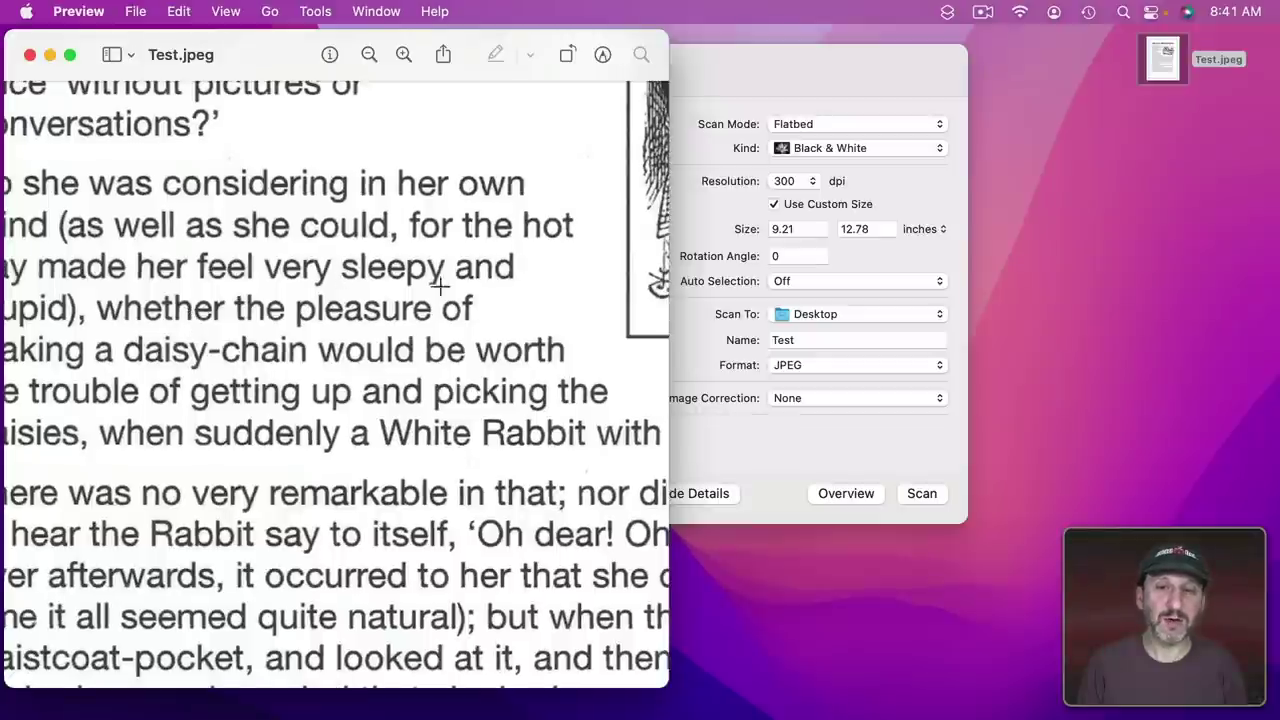
key(super+w)
click(1173, 60)
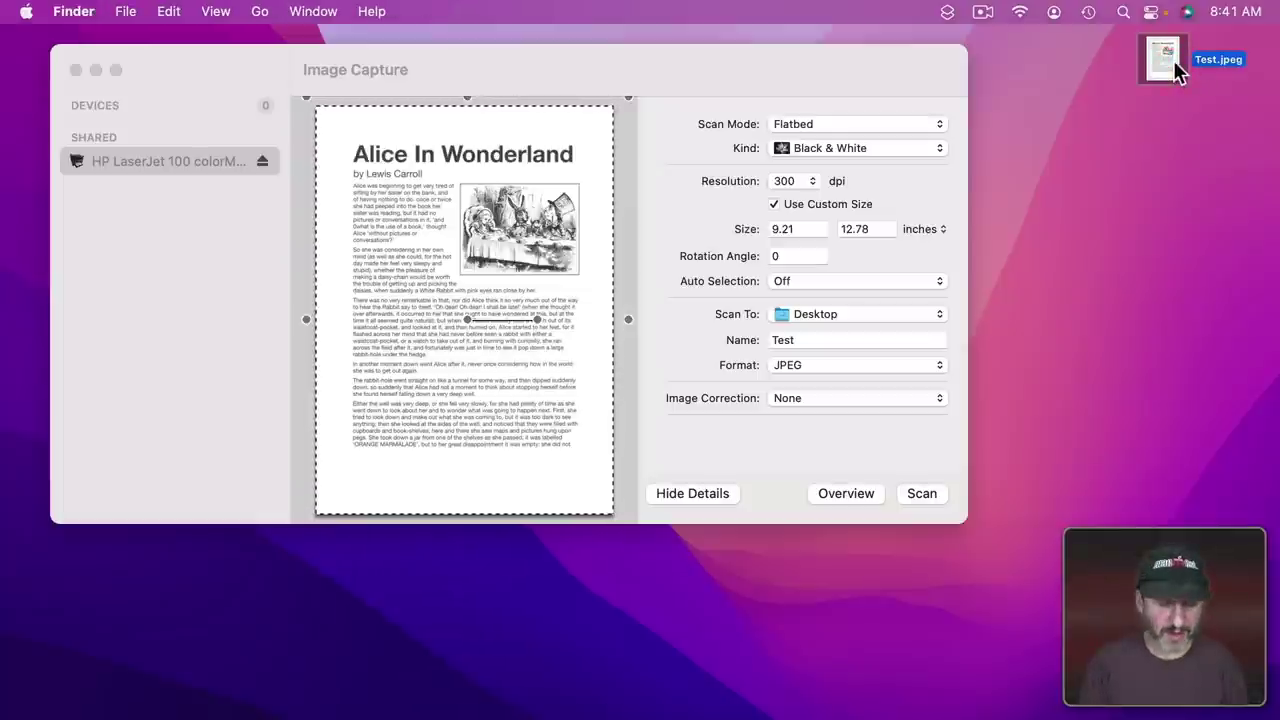
key(super+i)
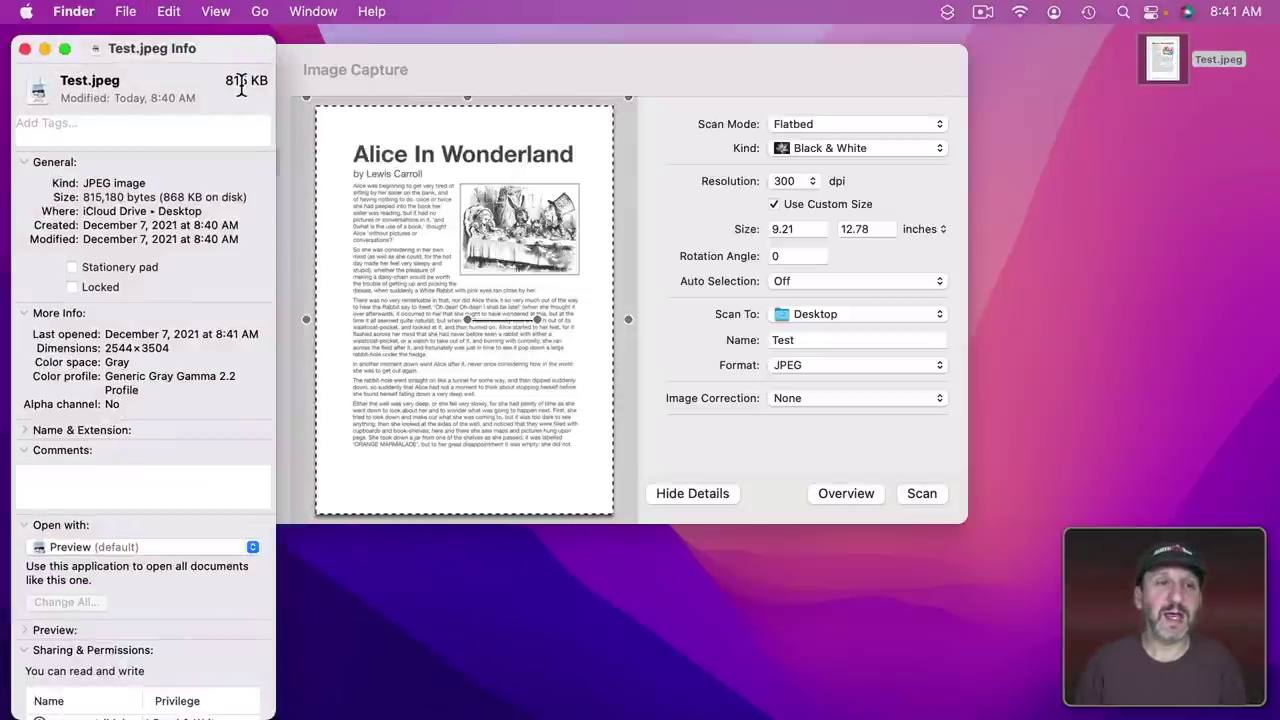
key(super)
key(super+w)
click(694, 200)
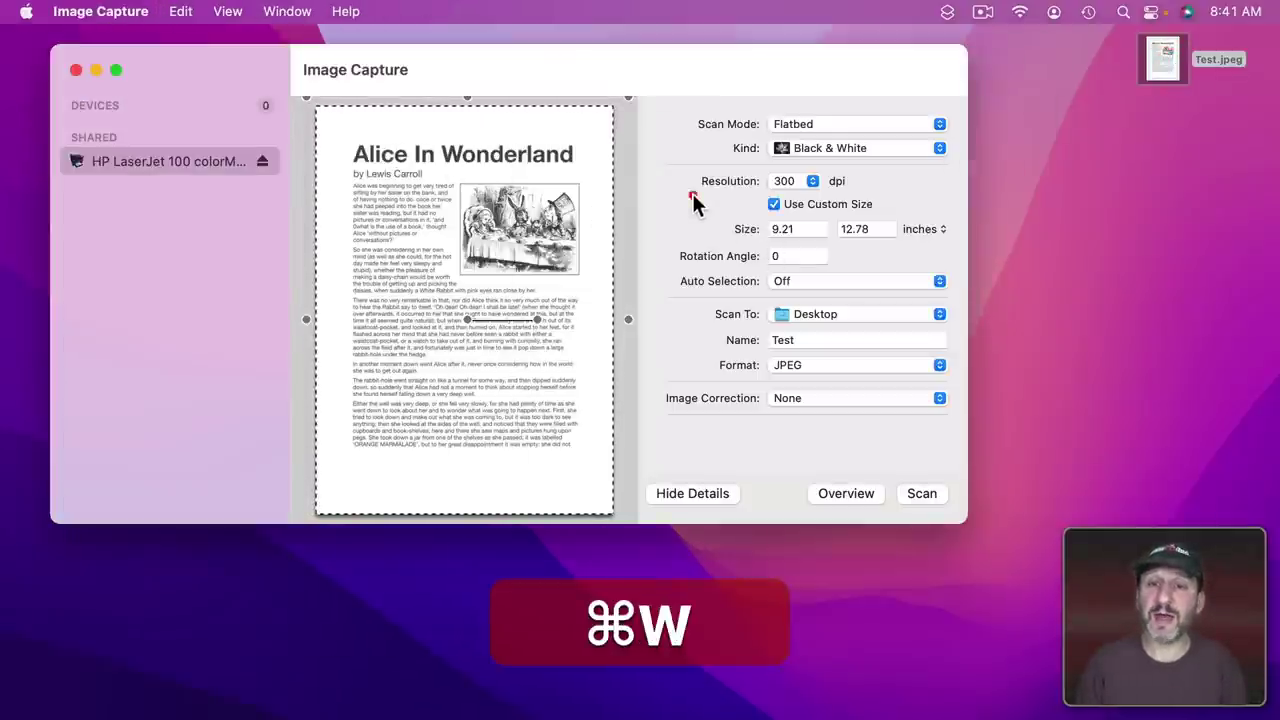
Rescan the page at 75 dpi, creating Test 1.jpeg on the Desktop
click(791, 182)
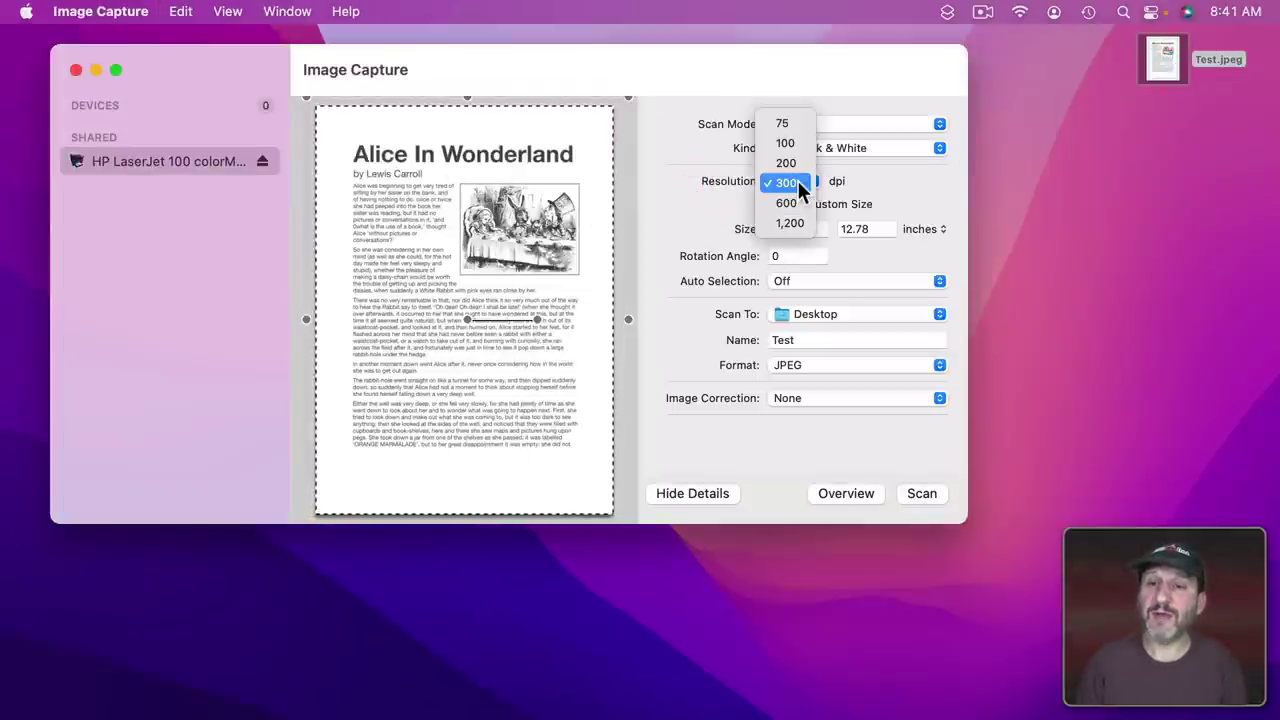
click(794, 128)
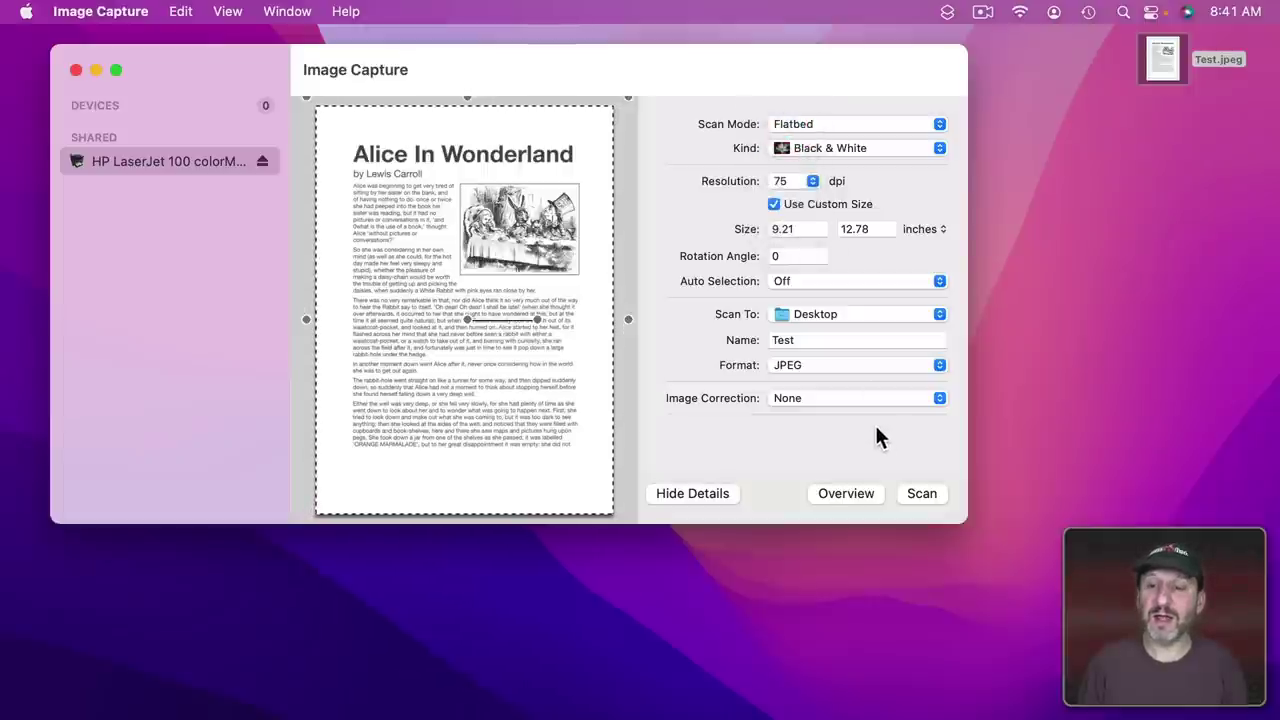
click(920, 493)
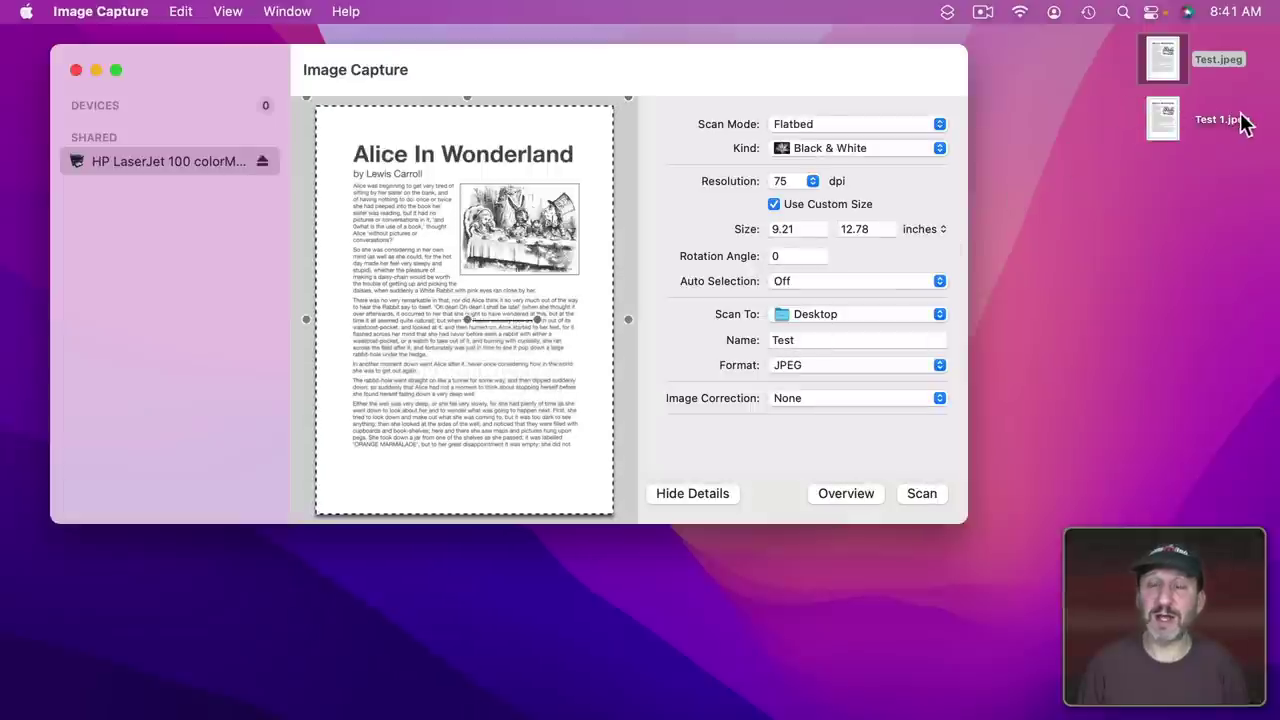
Inspect Test 1.jpeg in Preview, then show its file info (109 KB, 636 × 876)
double_click(1164, 115)
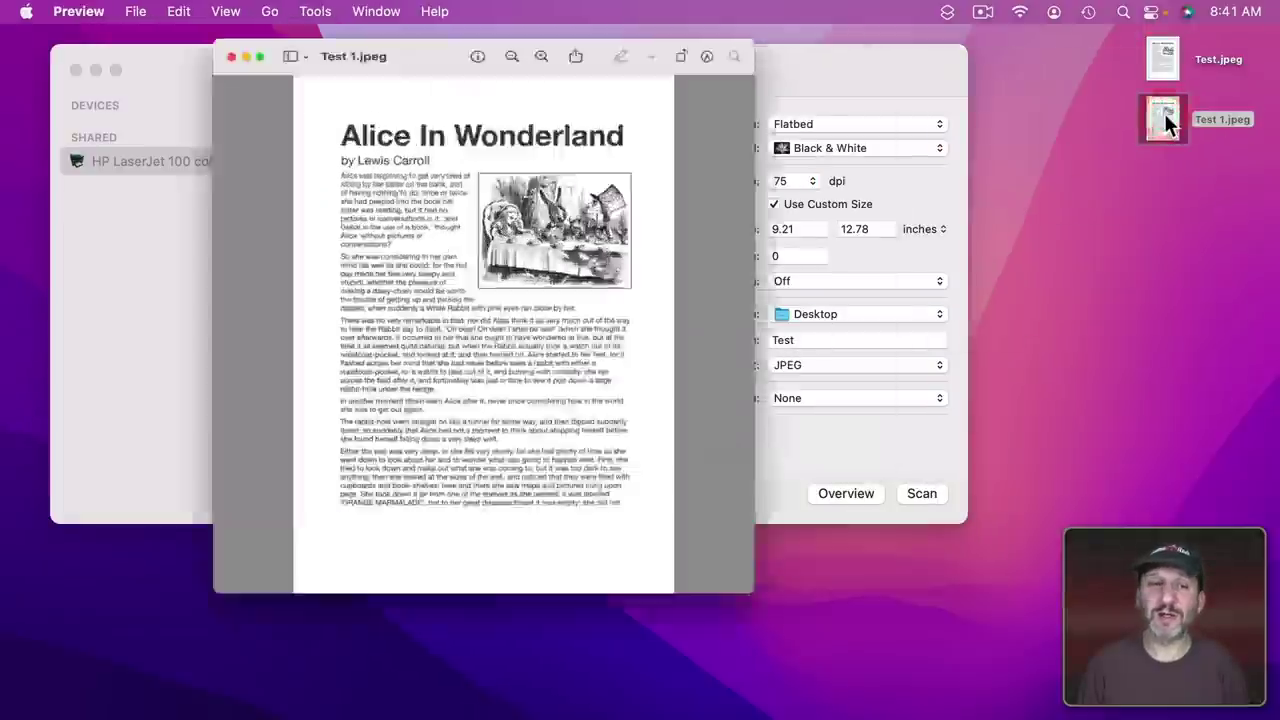
scroll(233, 297, up, 5)
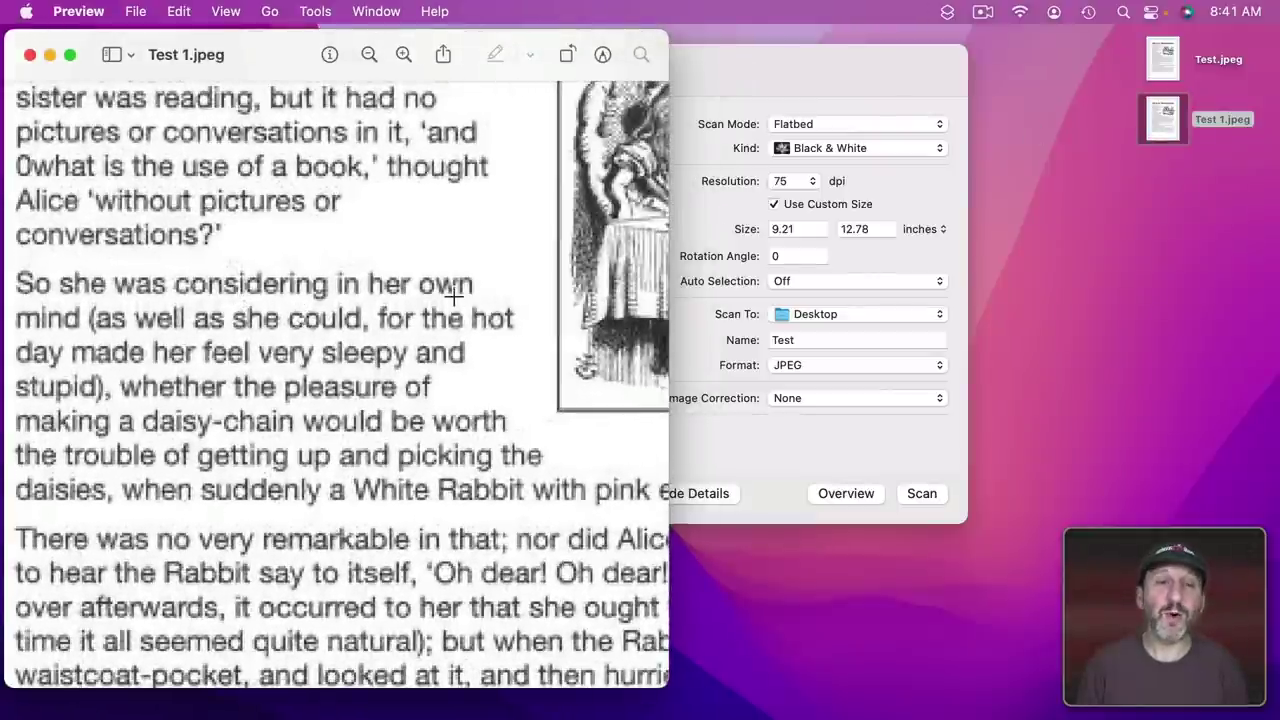
click(29, 55)
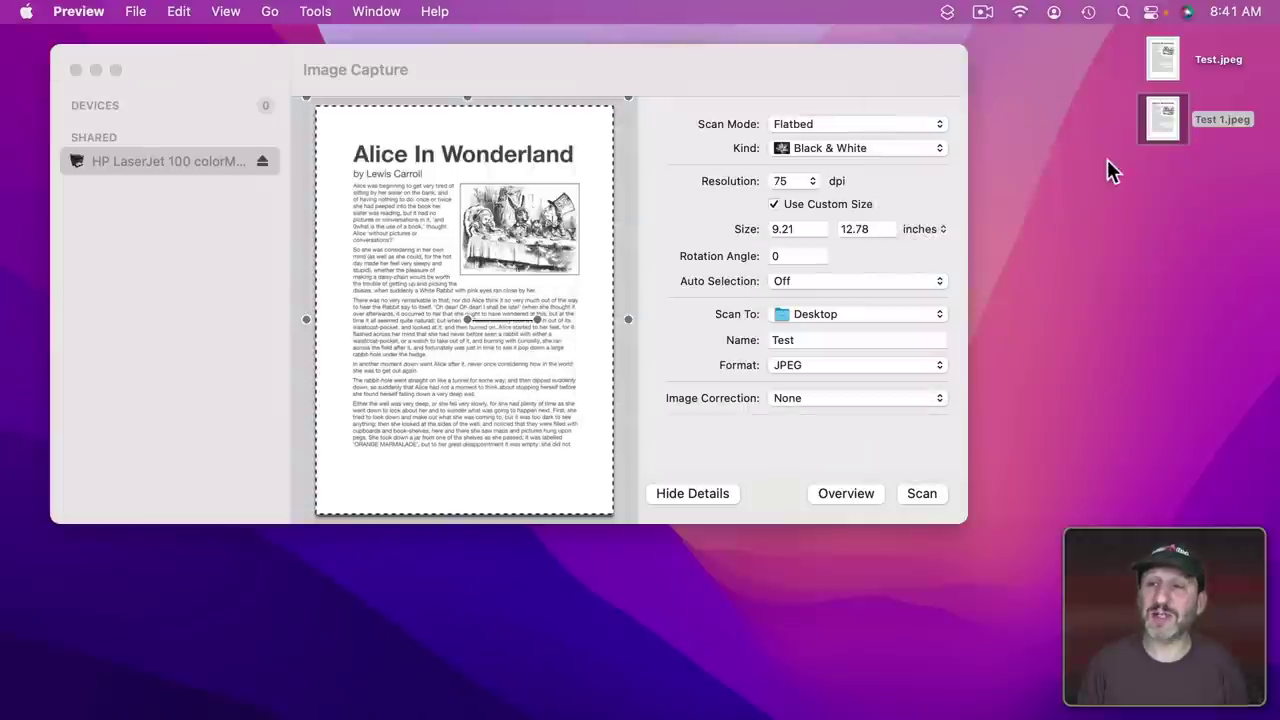
click(1151, 134)
key(super+i)
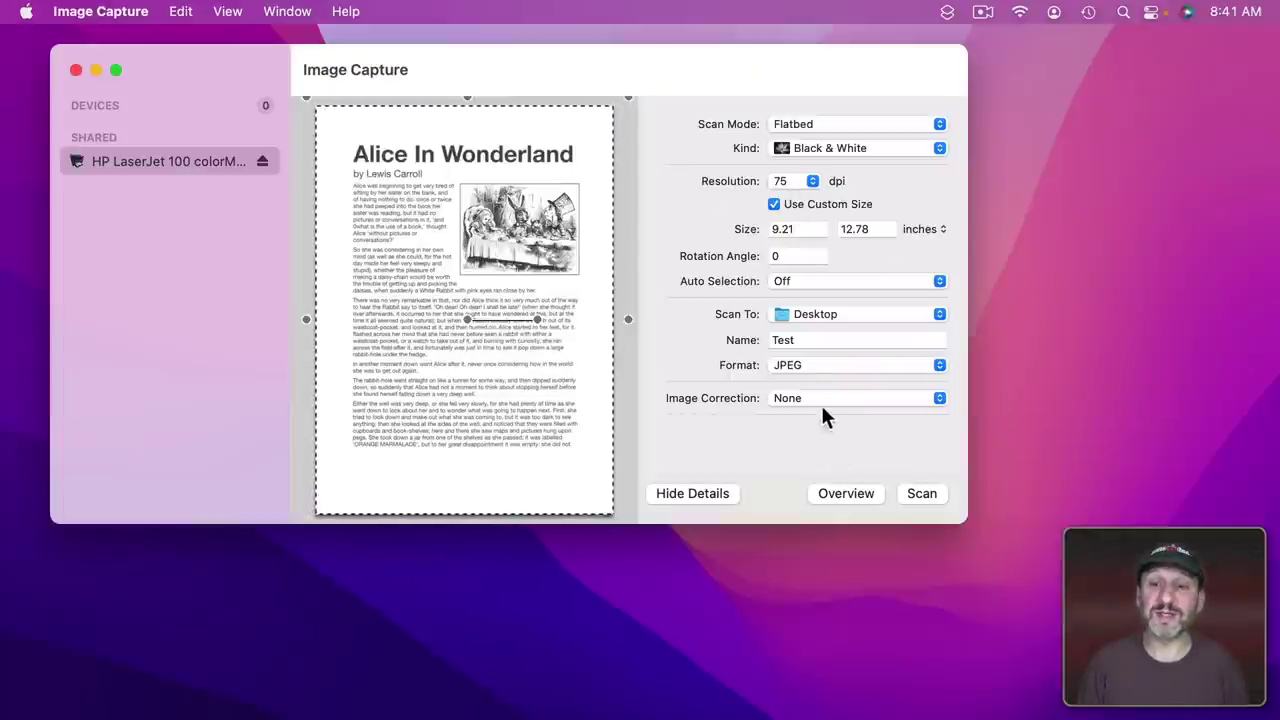
Scan the page as a PDF named 'Alice'
click(799, 363)
click(800, 446)
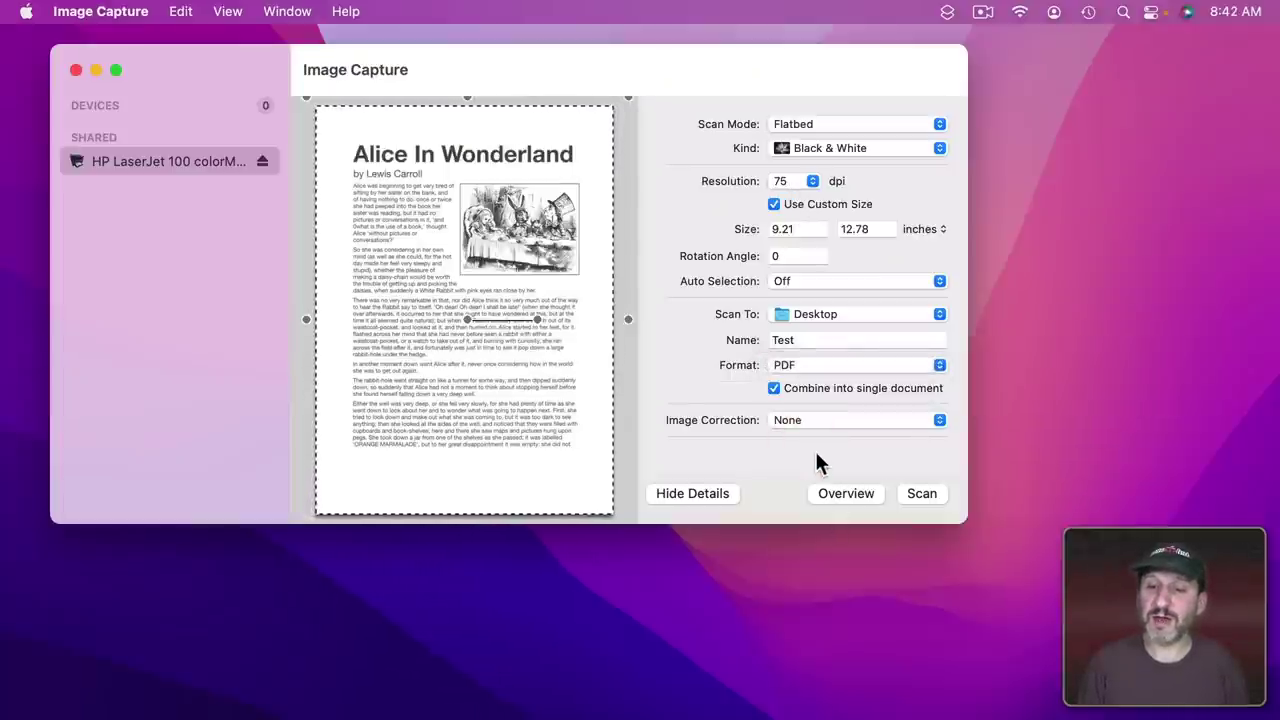
double_click(783, 340)
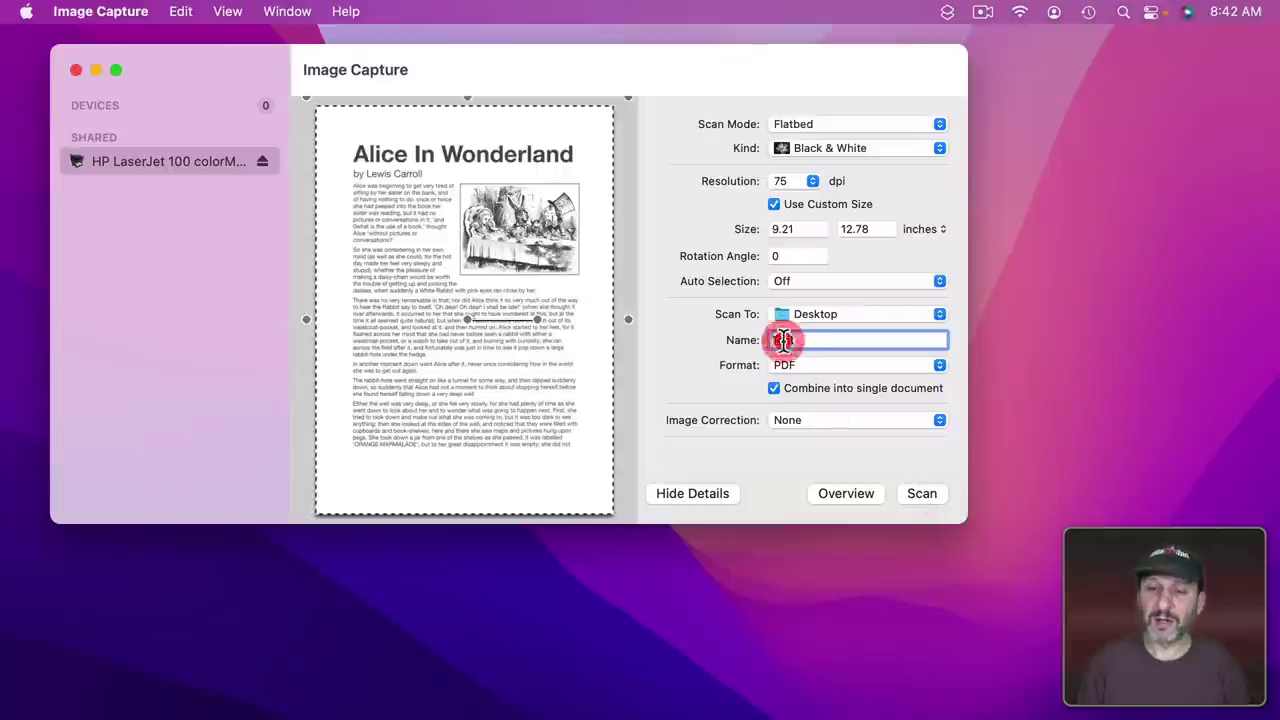
text(Alice)
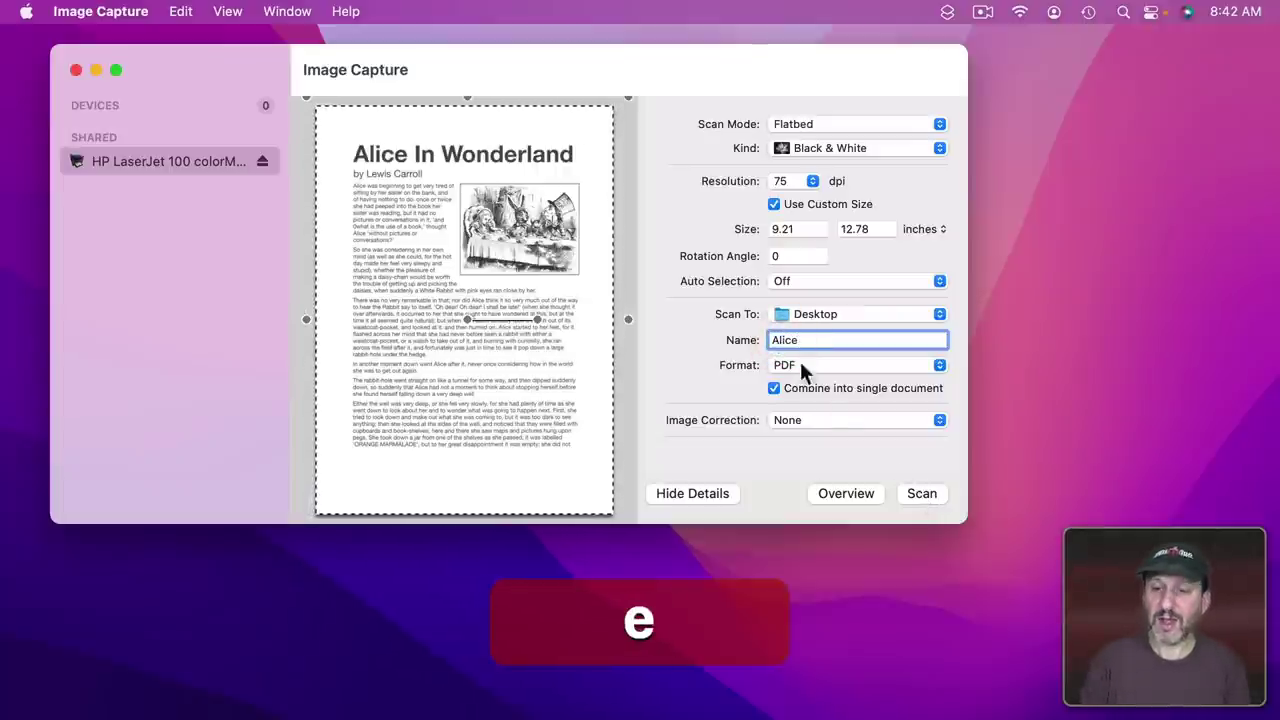
click(924, 492)
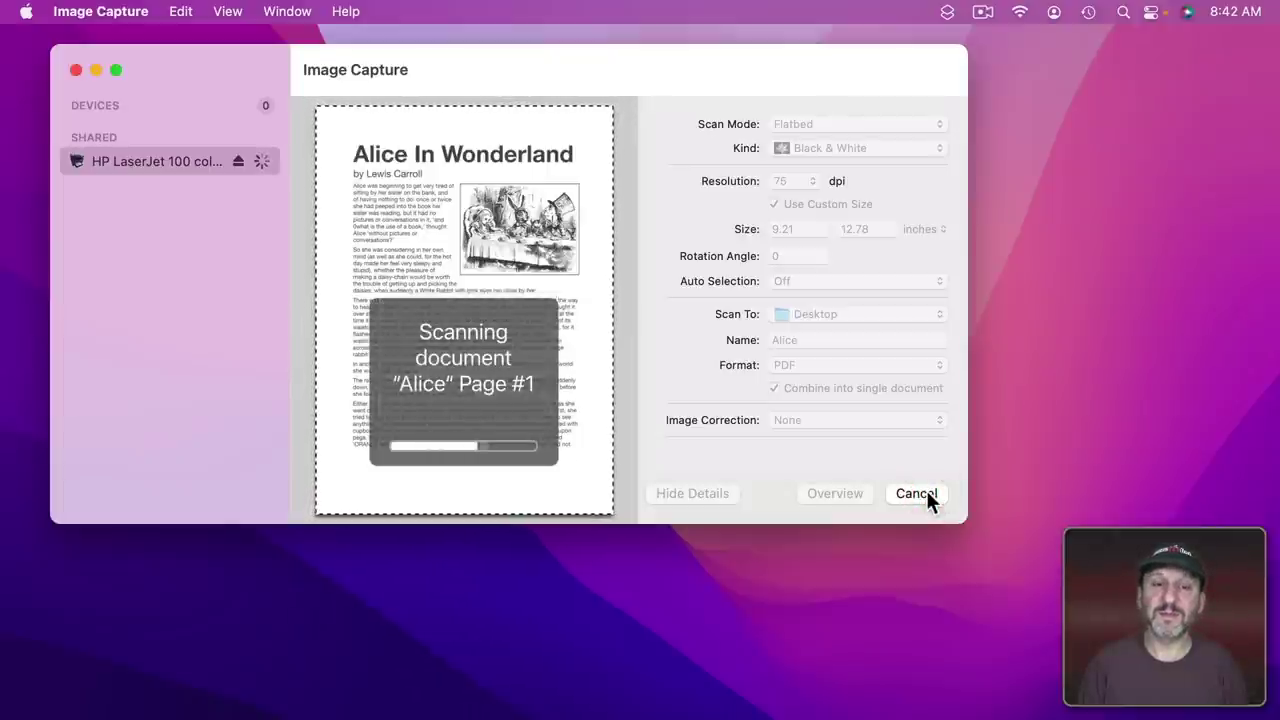
Open Alice.pdf from the Desktop to check it, then close it
double_click(1162, 58)
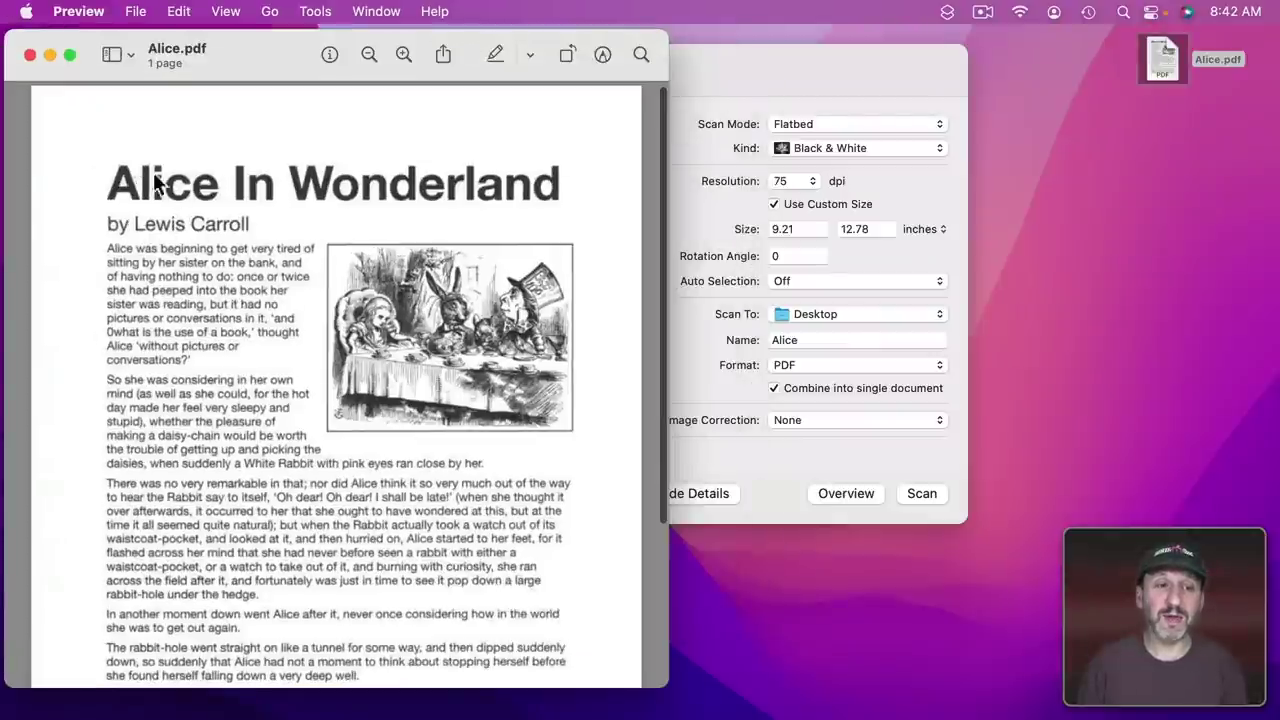
key(super+w)
key(super+w)
click(1158, 58)
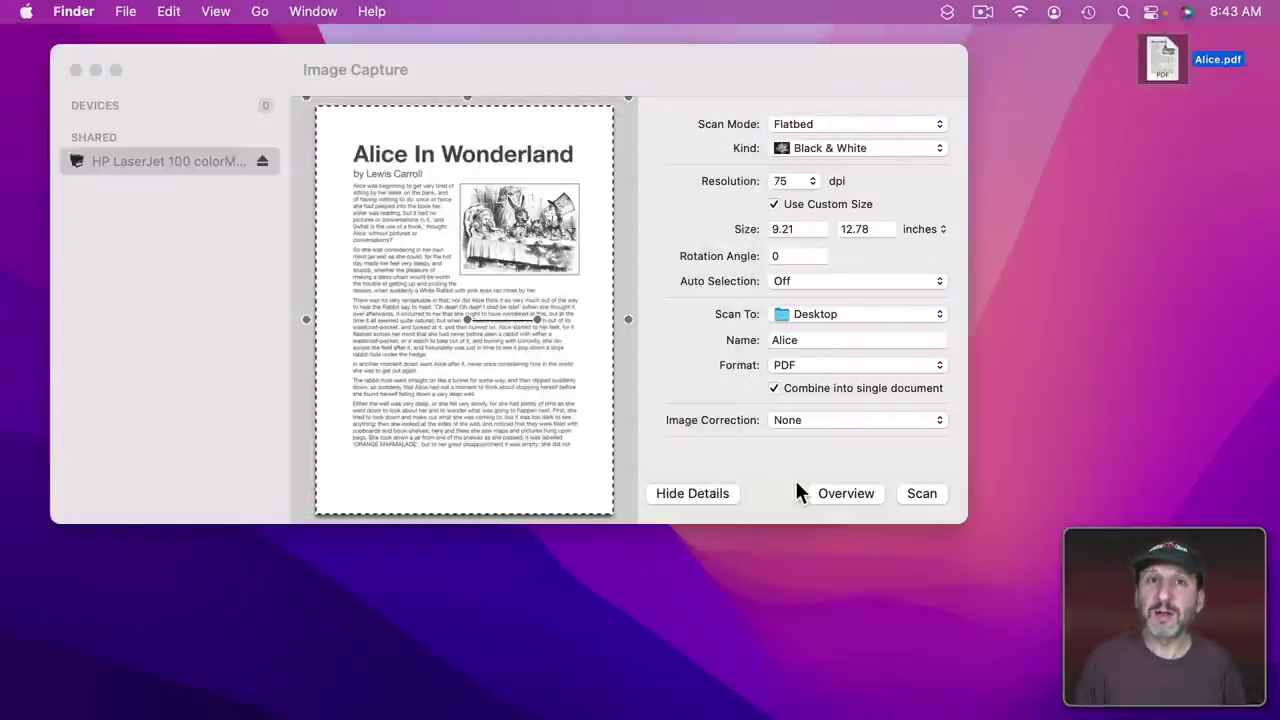
Preview the flatbed and scan the second text page into Alice.pdf
click(824, 492)
click(824, 492)
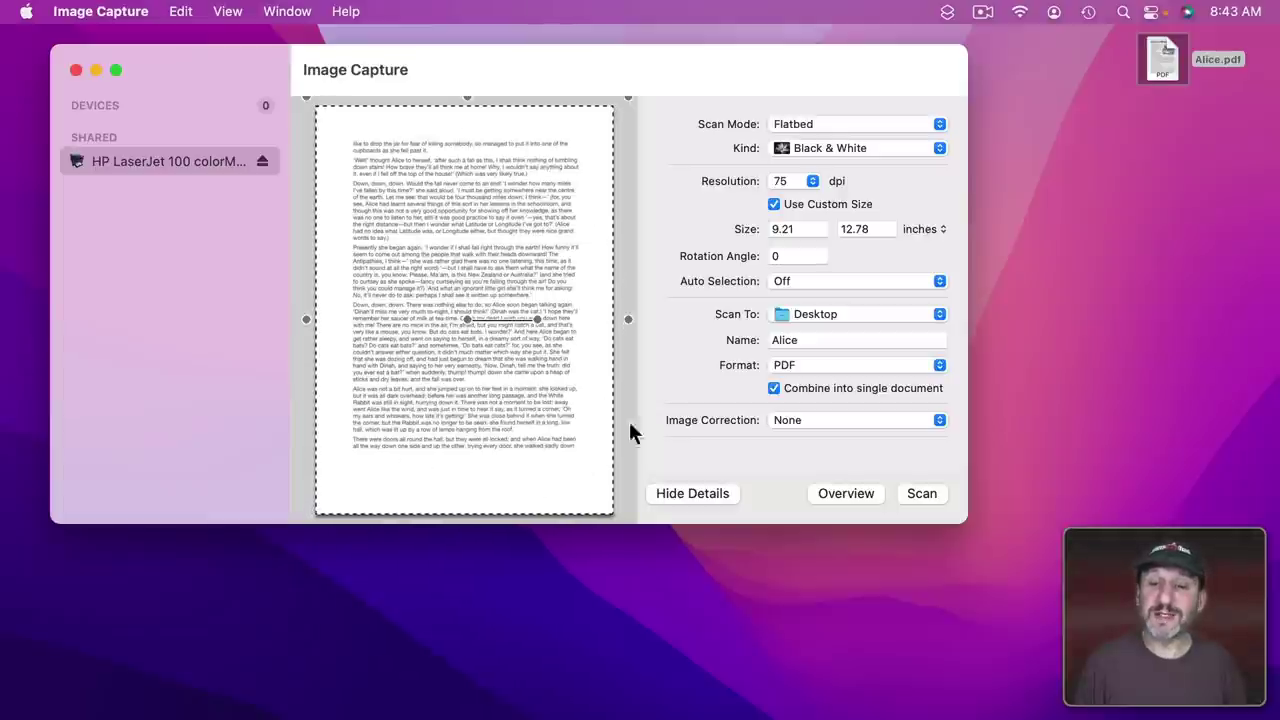
click(810, 341)
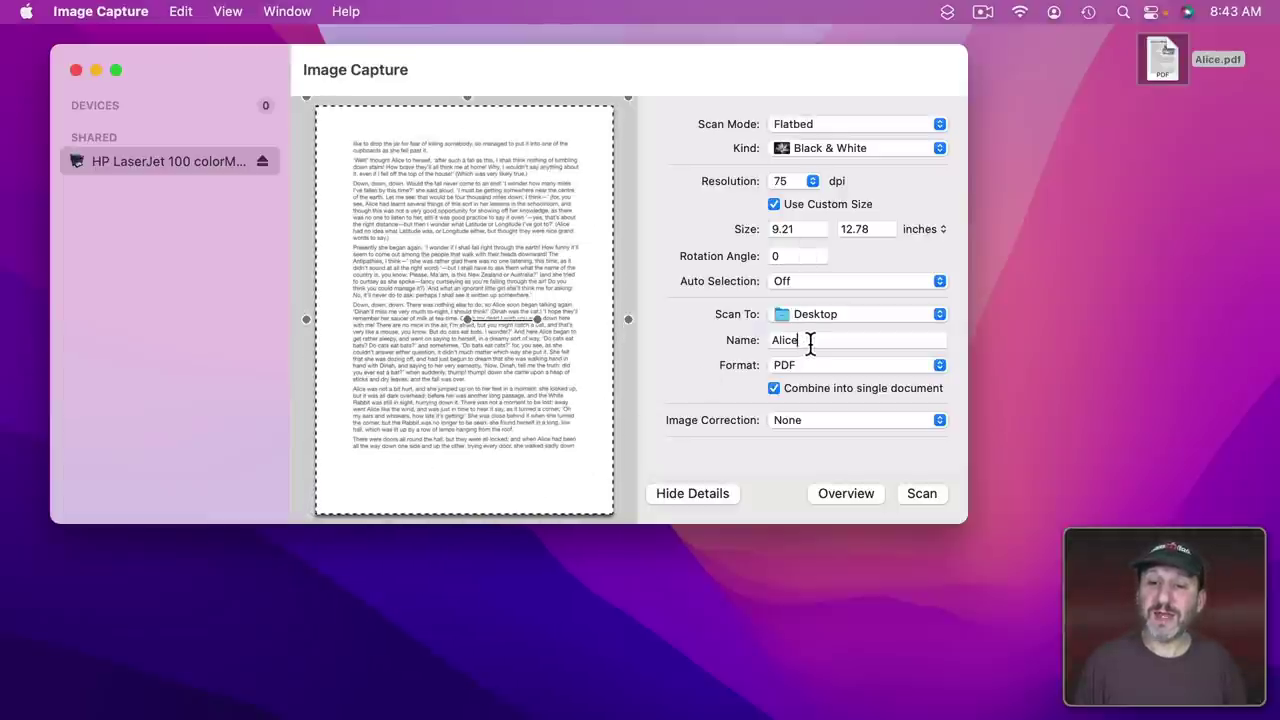
drag(810, 341, 737, 343)
click(794, 363)
click(703, 365)
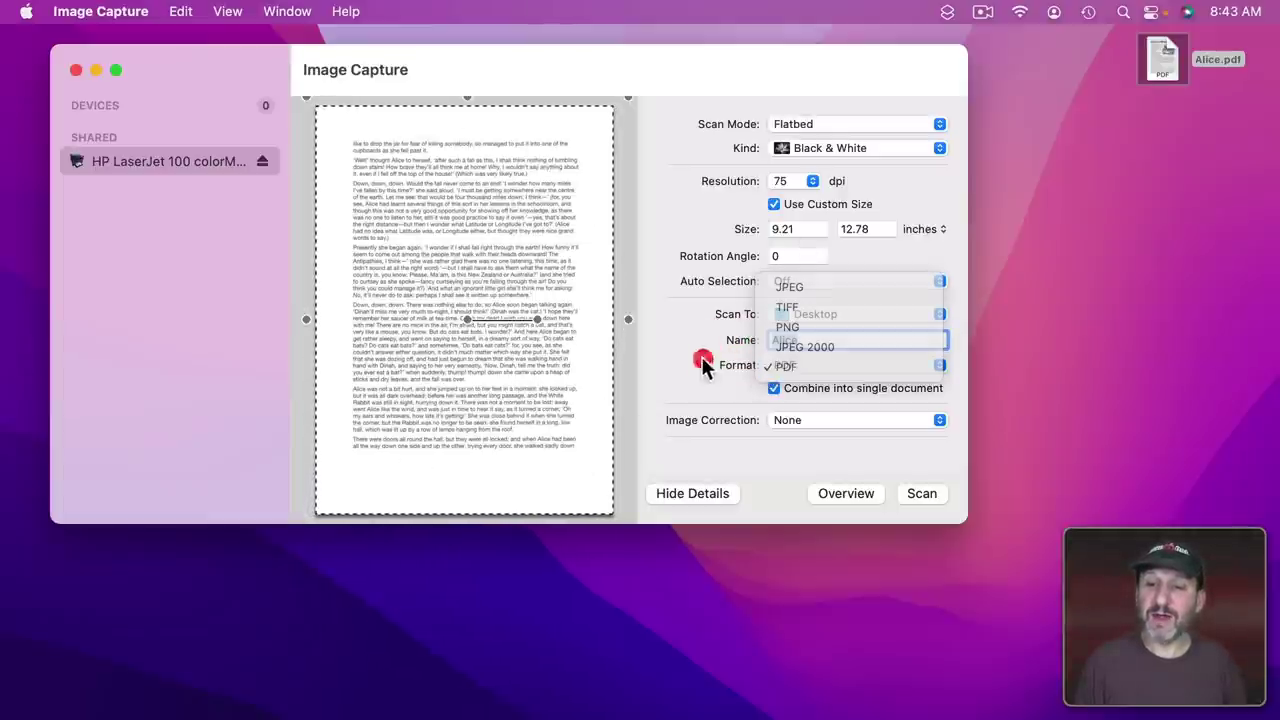
click(921, 493)
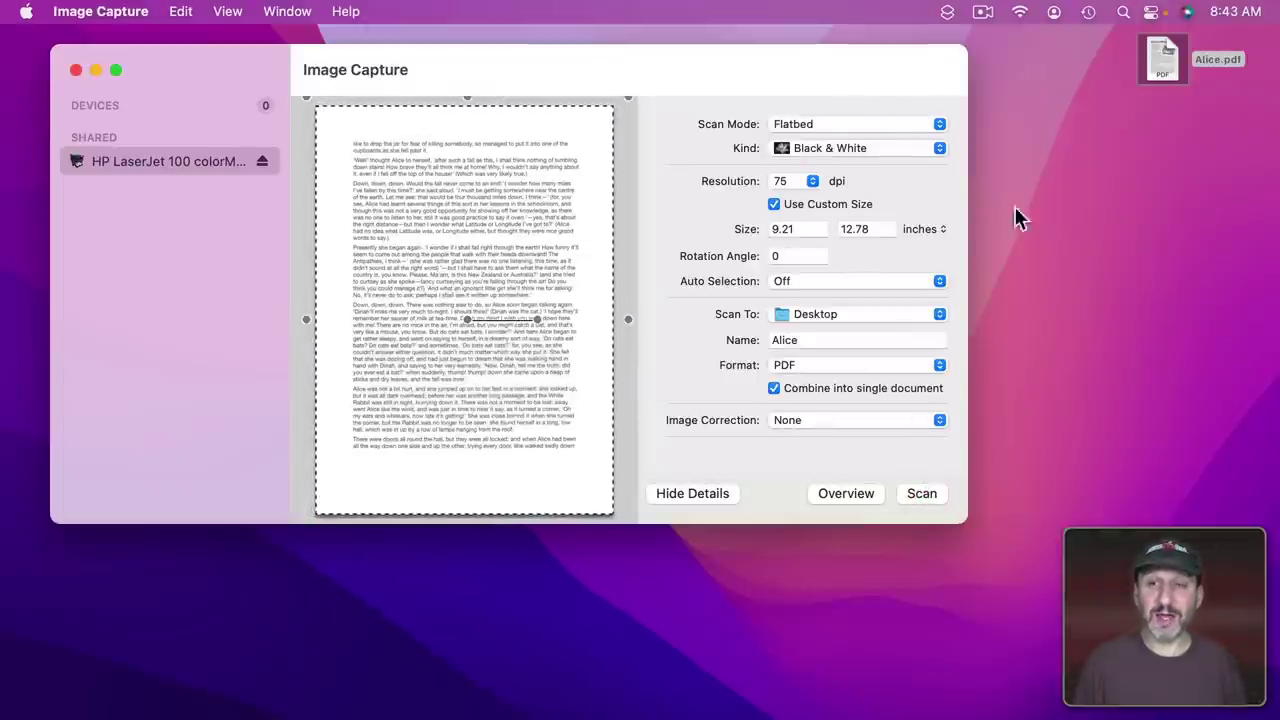
Open Alice.pdf from the desktop, check pages 2 and 1, then close Preview
click(1165, 60)
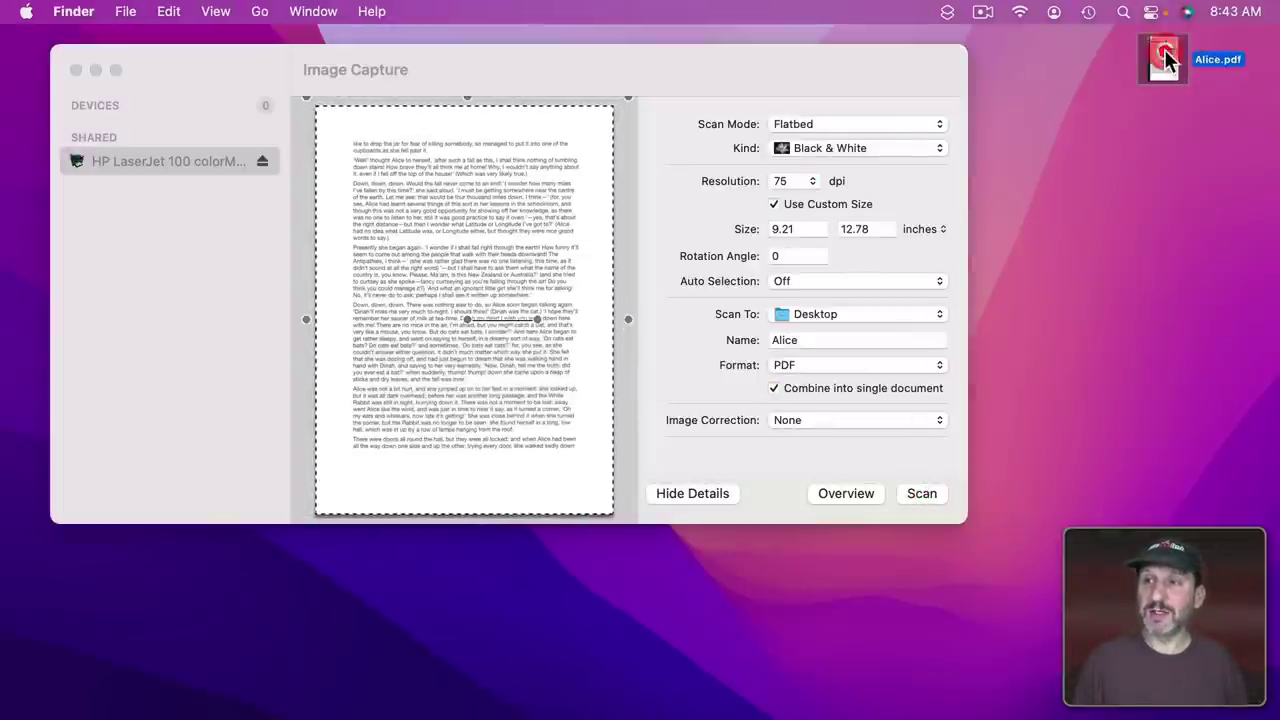
double_click(1165, 60)
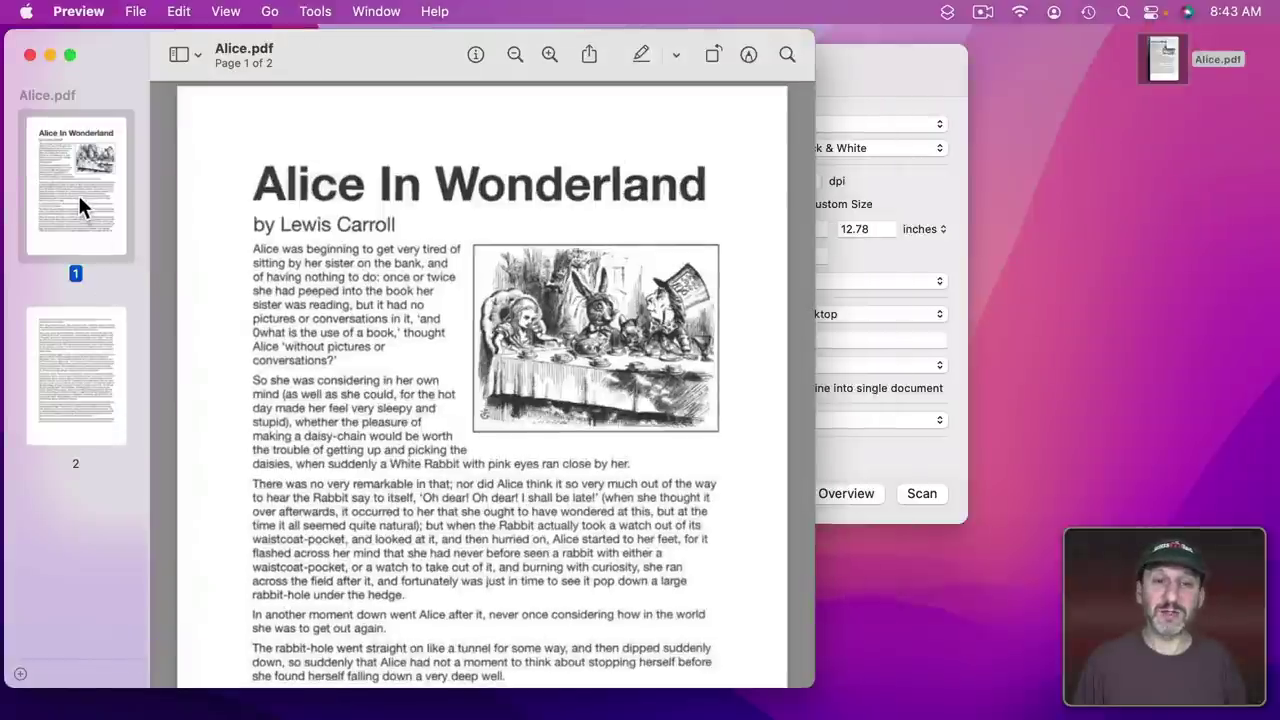
click(62, 390)
click(80, 245)
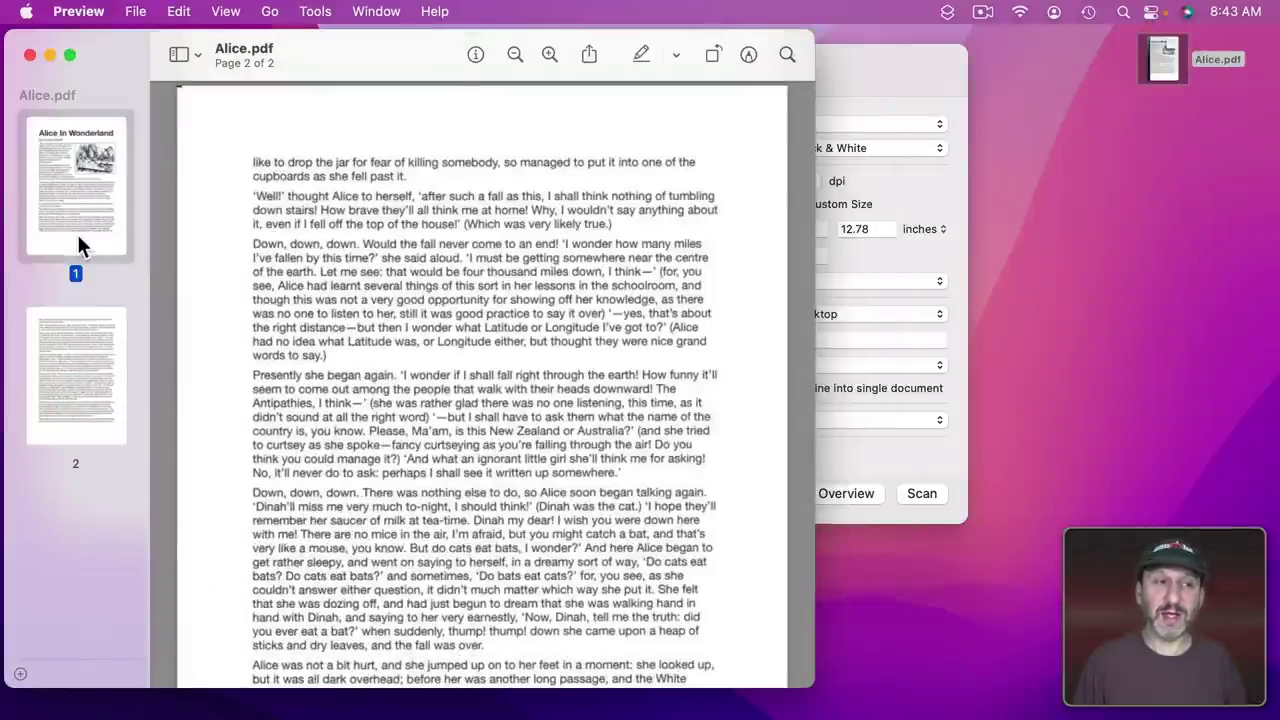
click(30, 55)
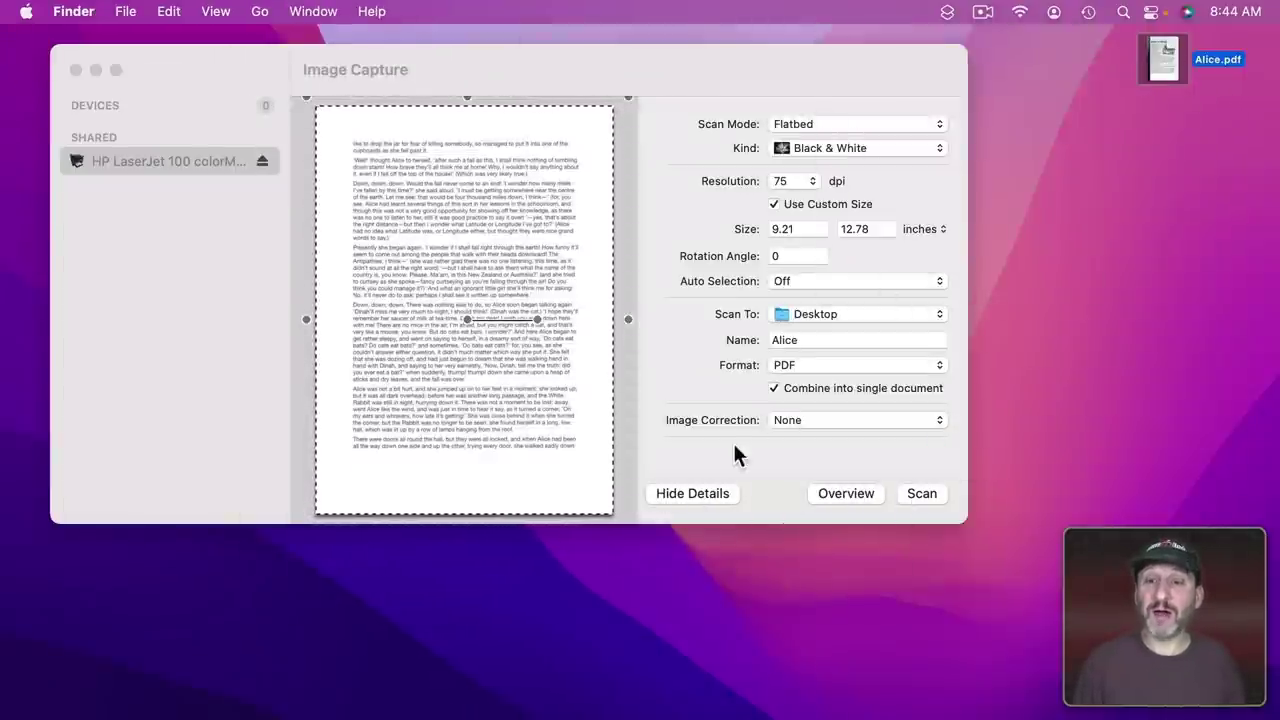
Rename the next scan to 'Something Else' and run a fresh overview of the flatbed
click(866, 341)
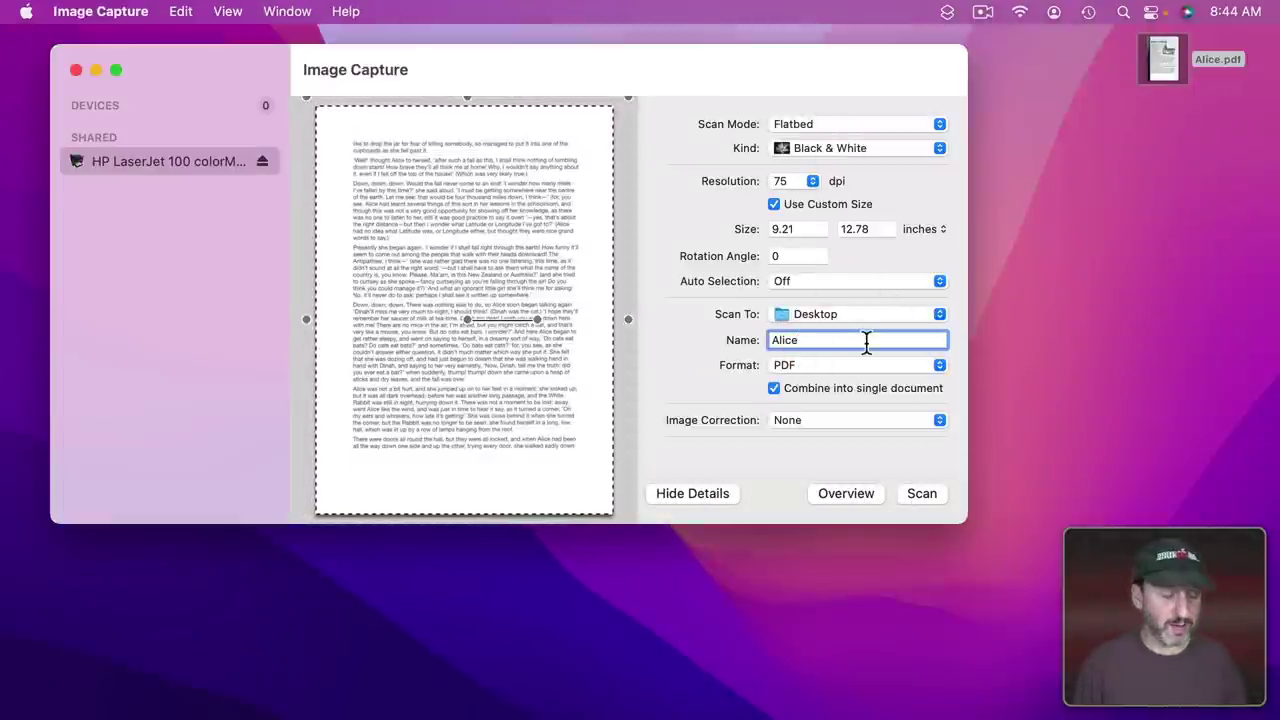
key(super+a)
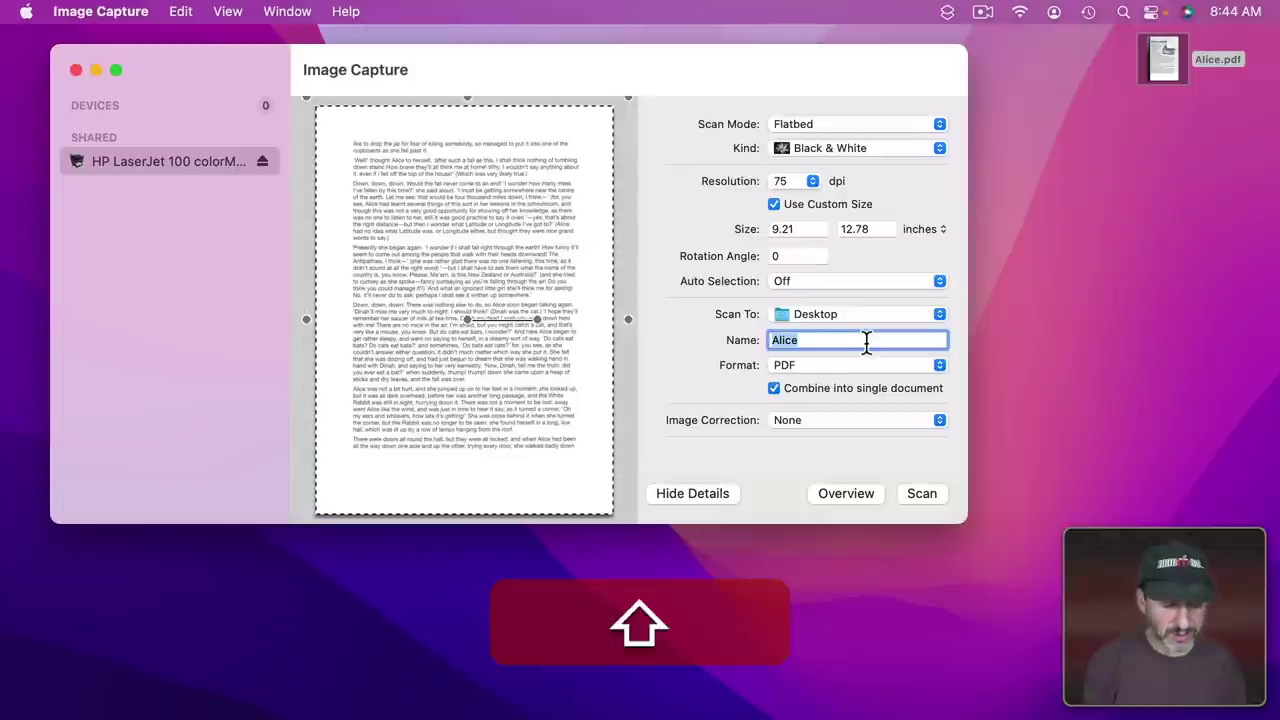
text(Something Else)
key(super)
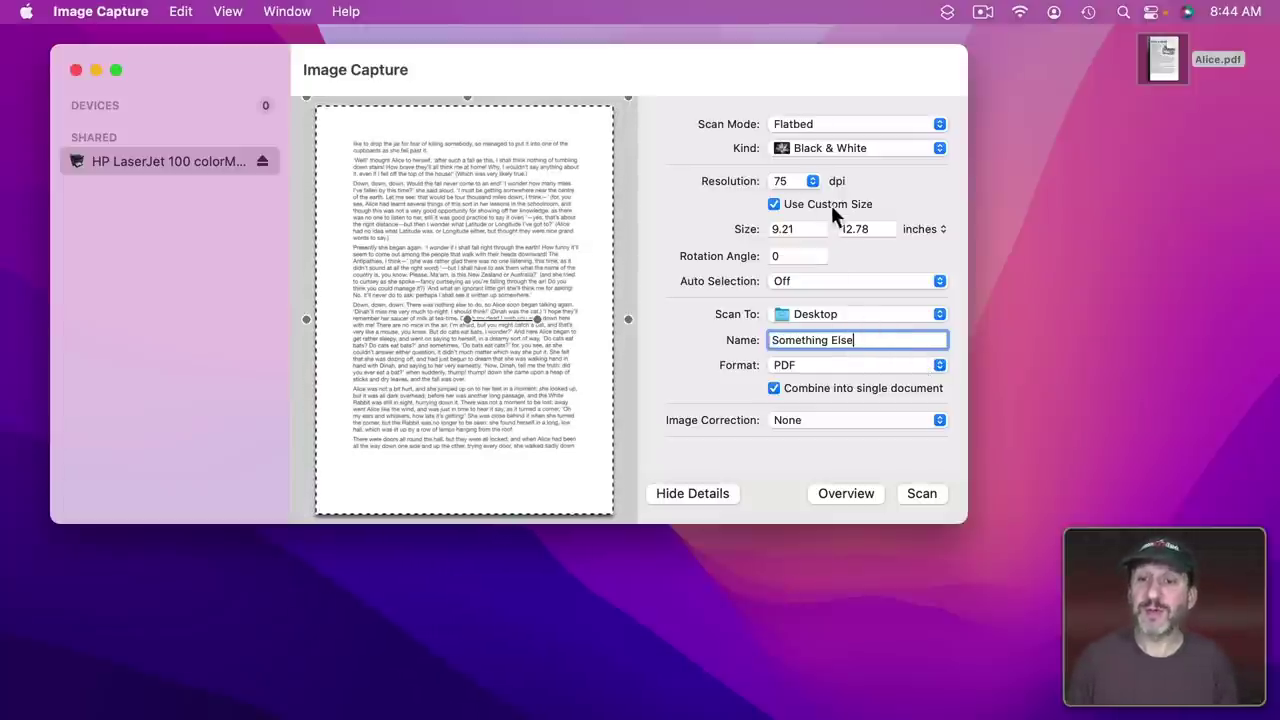
click(841, 490)
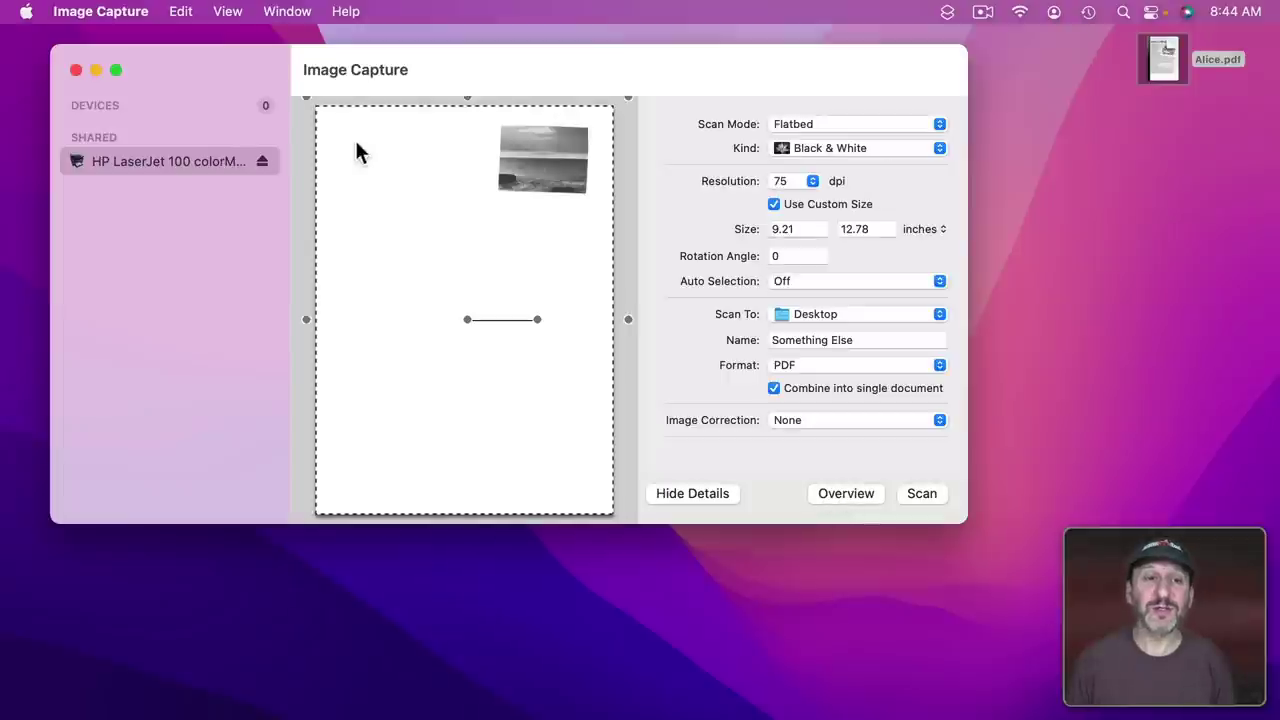
Crop the scan area tightly around the tilted photo
drag(306, 99, 418, 198)
drag(591, 496, 553, 418)
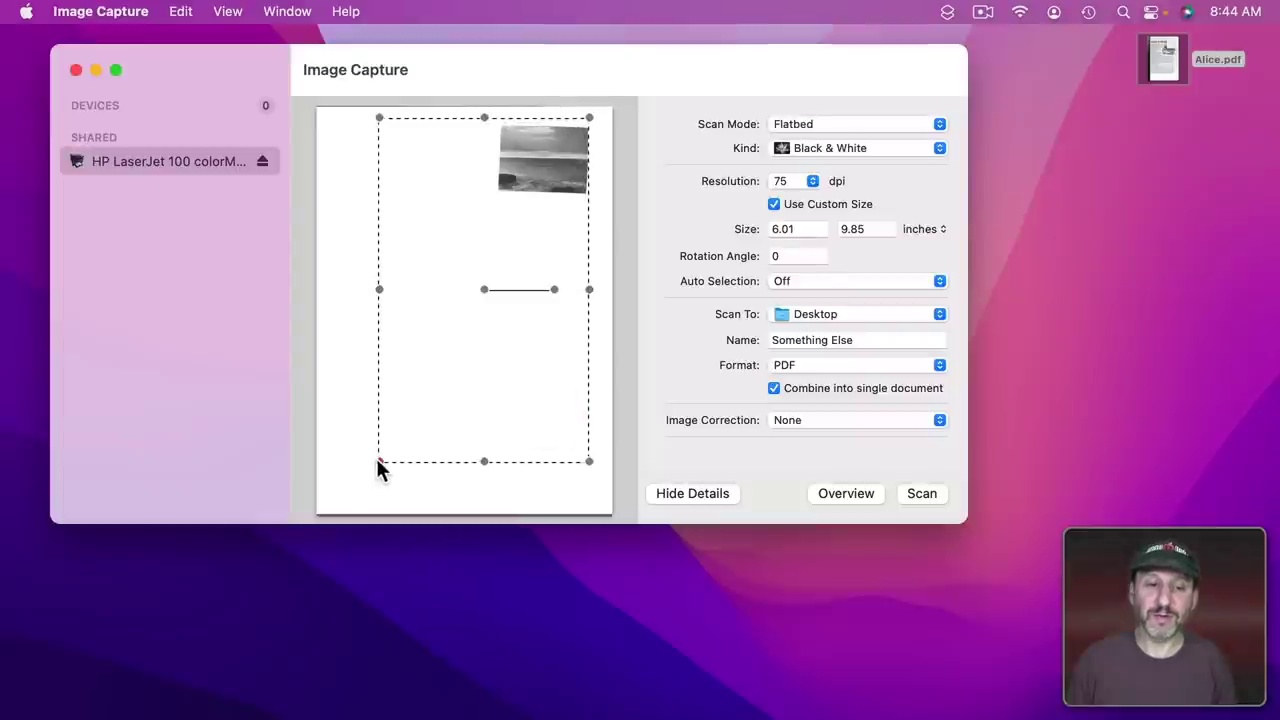
drag(379, 461, 492, 195)
mouse_move(589, 160)
mouse_down()
mouse_move(614, 172)
mouse_move(613, 160)
mouse_up()
drag(553, 120, 551, 132)
Set the photo scan to Color at 300 dpi and name it 'Pic'
click(807, 150)
click(809, 170)
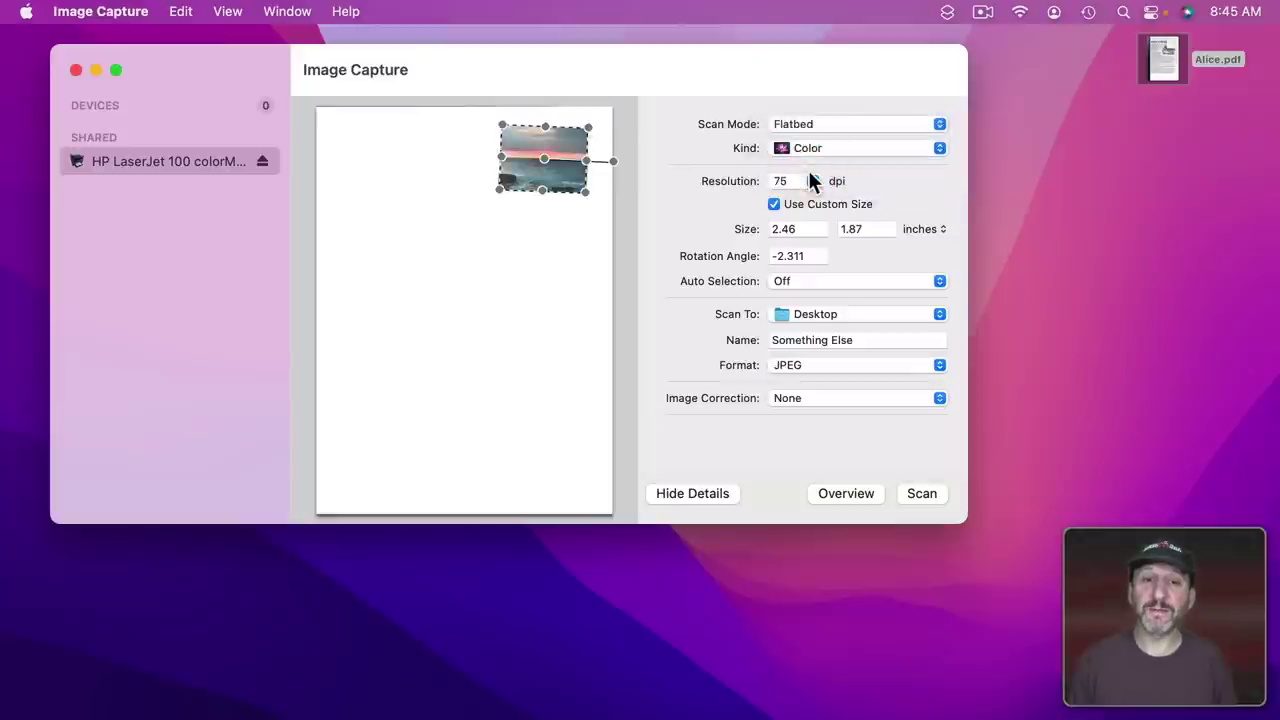
click(786, 183)
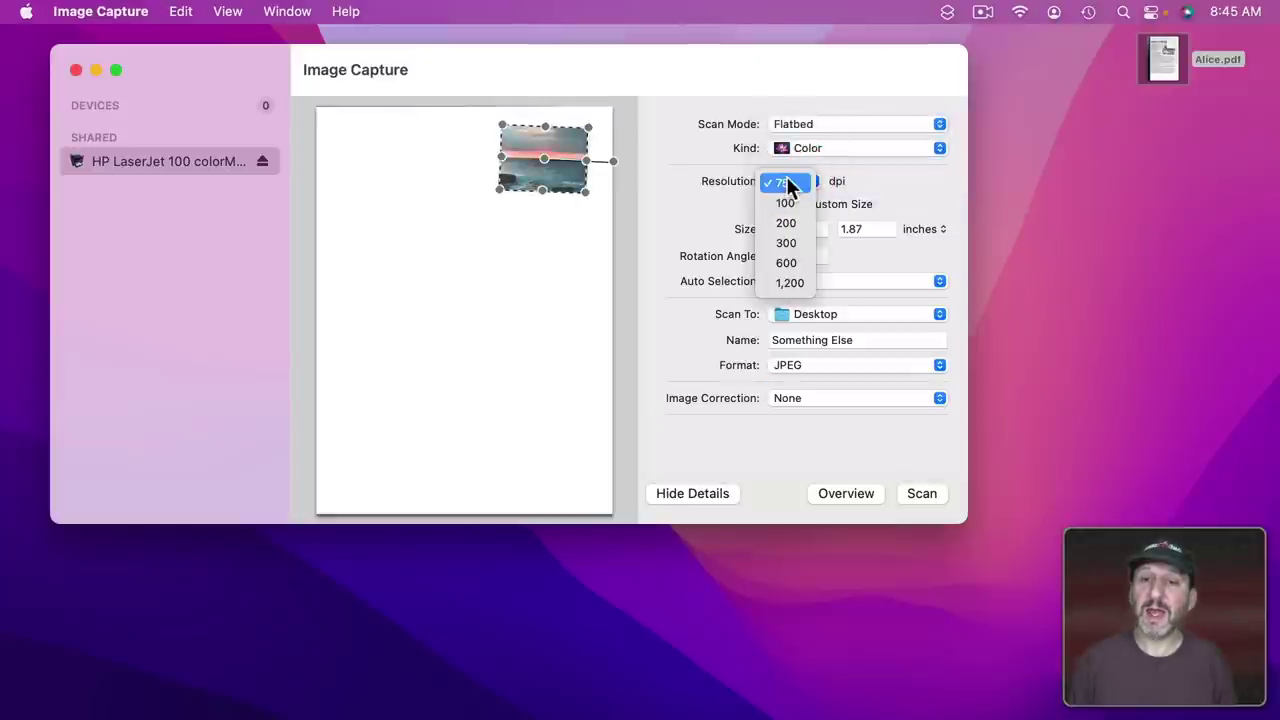
click(786, 244)
triple_click(772, 340)
text(Pic)
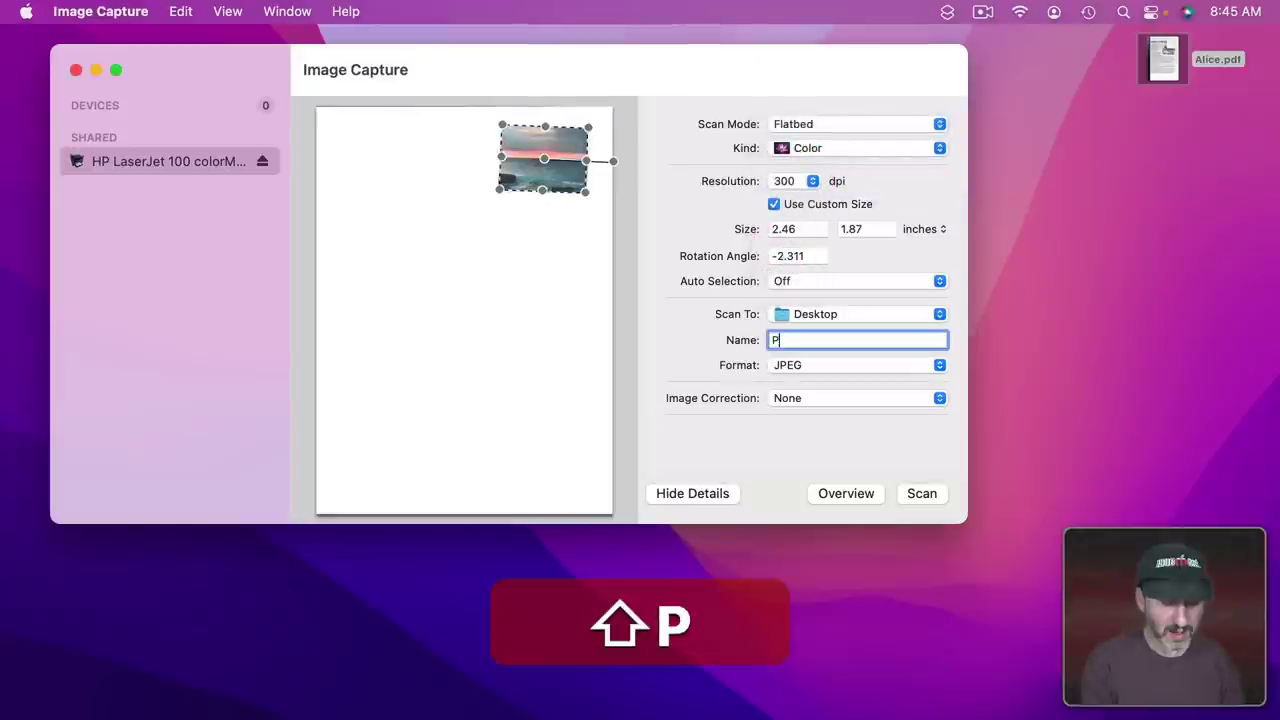
Choose HEIC as the format and leave Image Correction set to None
click(802, 367)
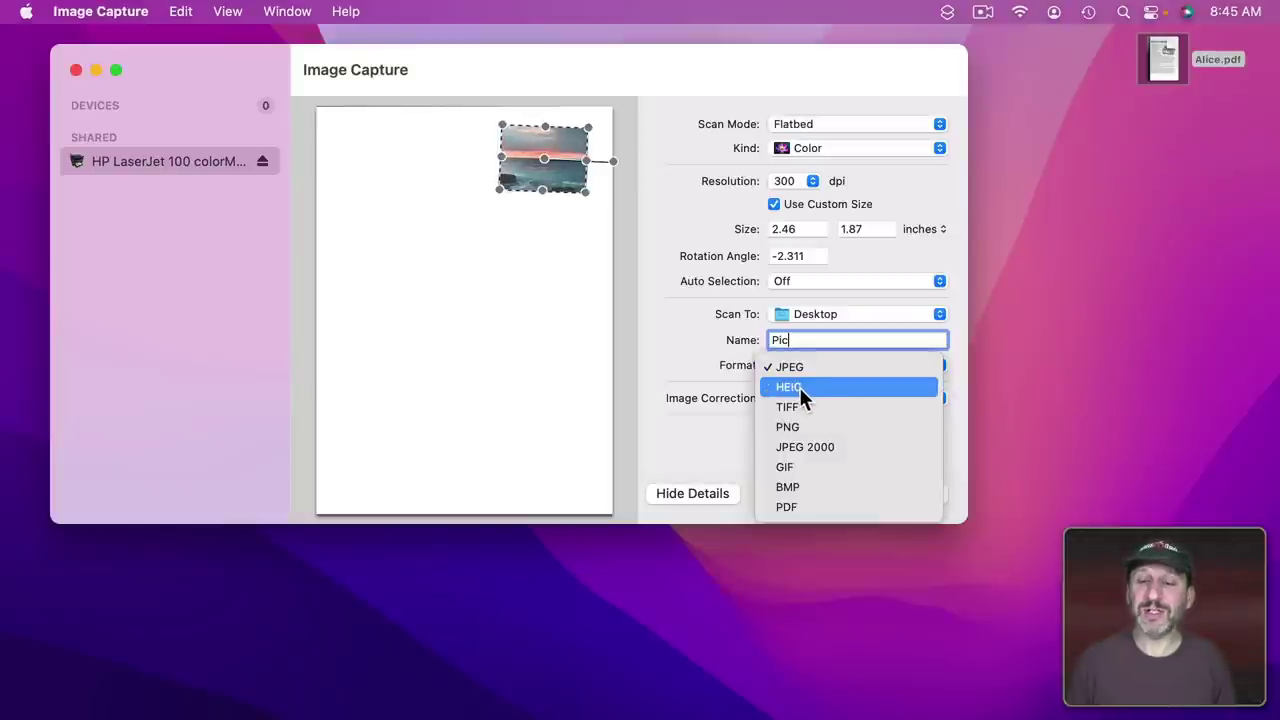
click(799, 387)
click(795, 398)
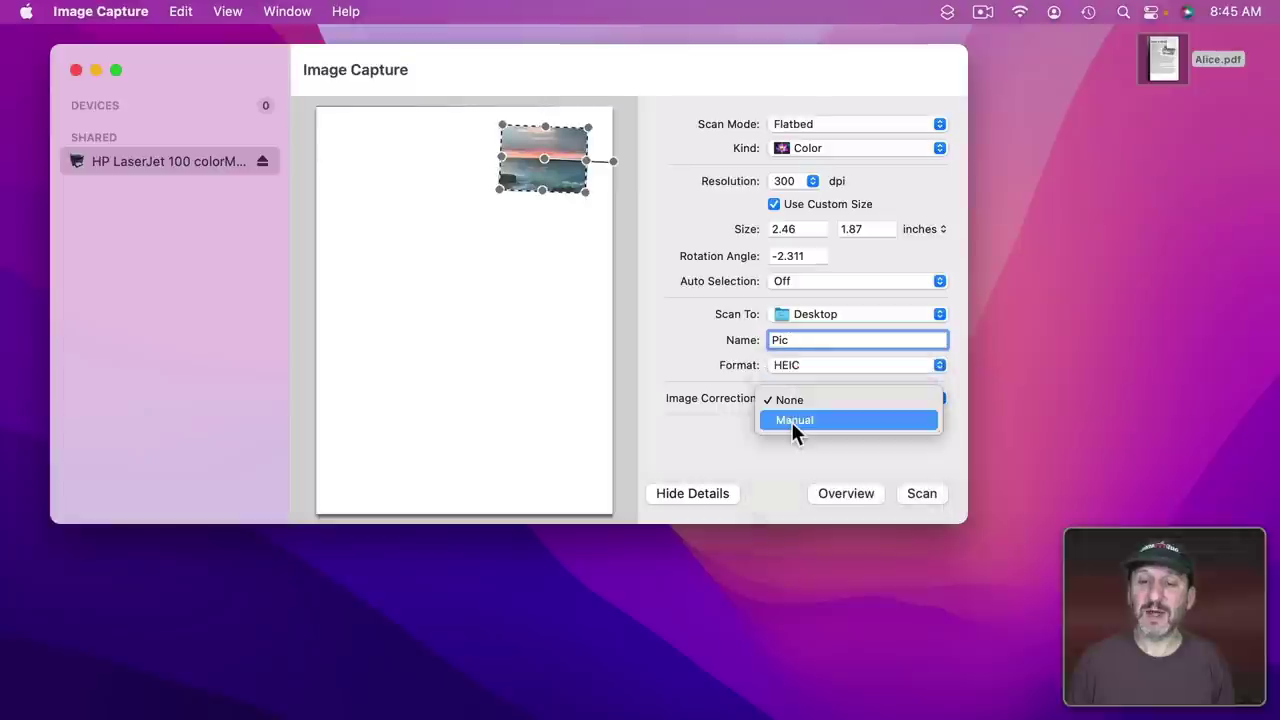
click(791, 421)
scroll(791, 430, down, 3)
scroll(793, 450, down, 2)
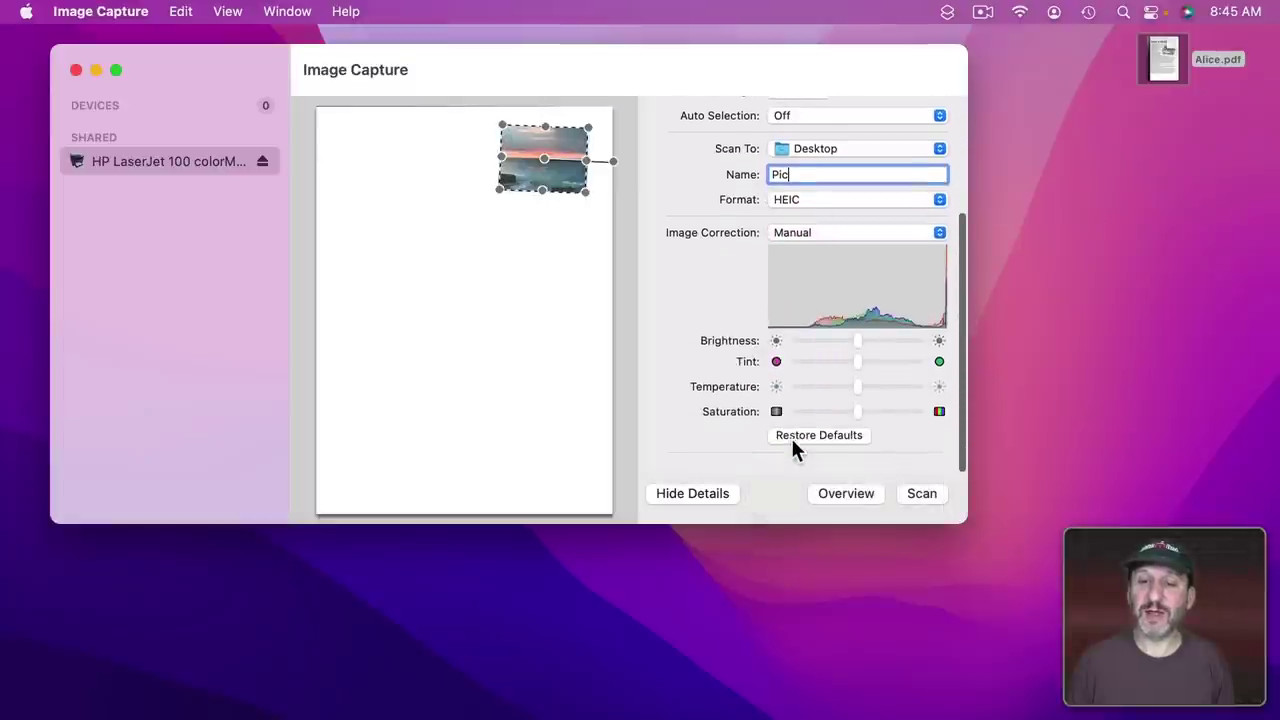
scroll(846, 359, up, 3)
click(846, 359)
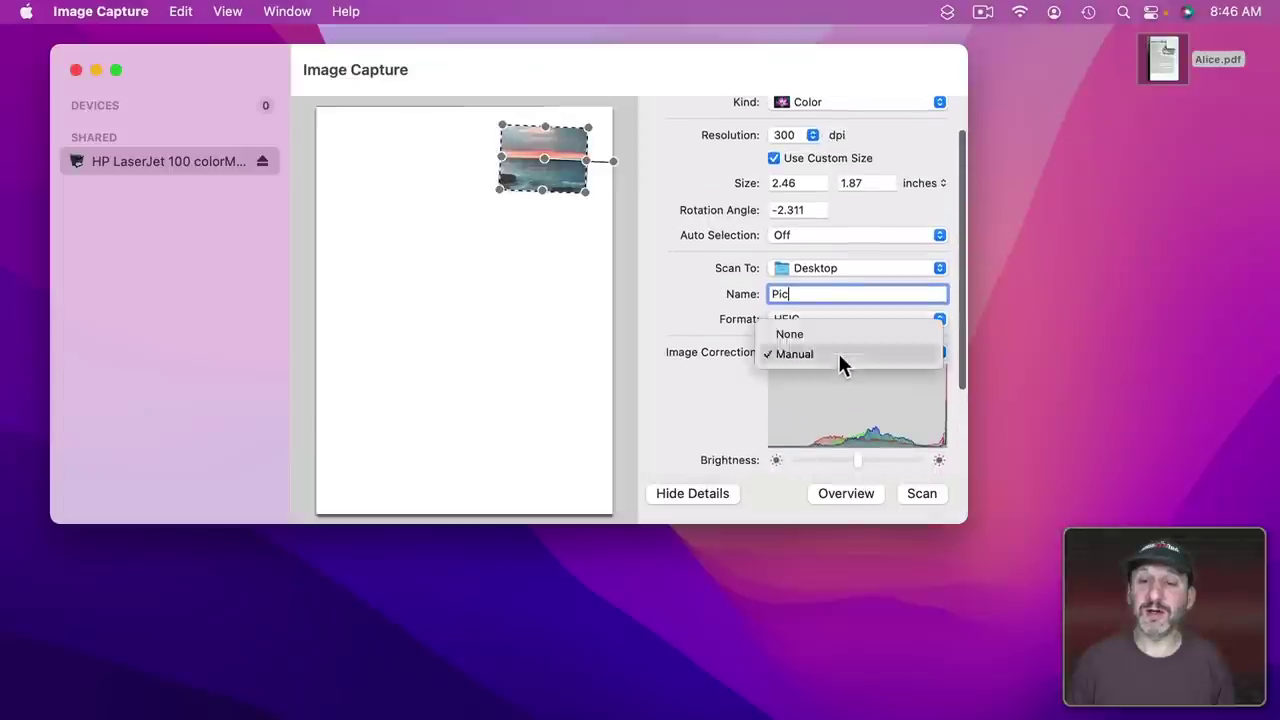
click(834, 334)
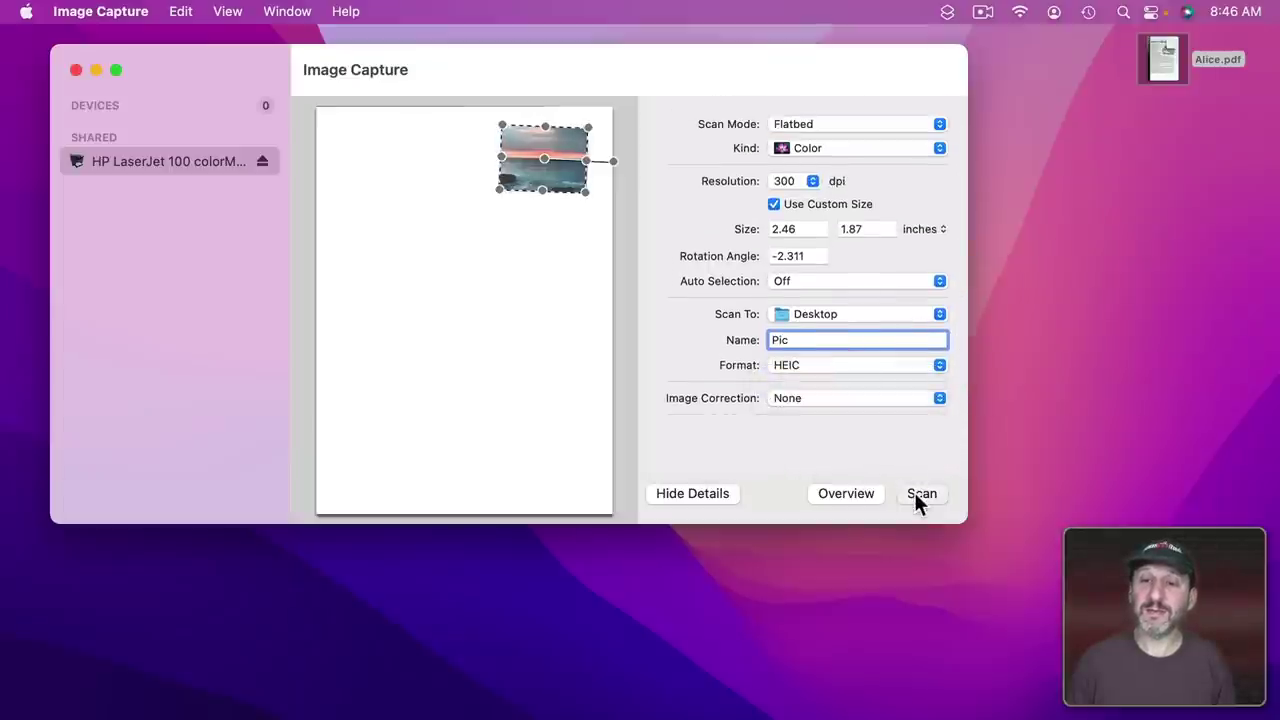
Scan the cropped photo to Pic.heic on the desktop, keeping resolution at 300 dpi
click(914, 492)
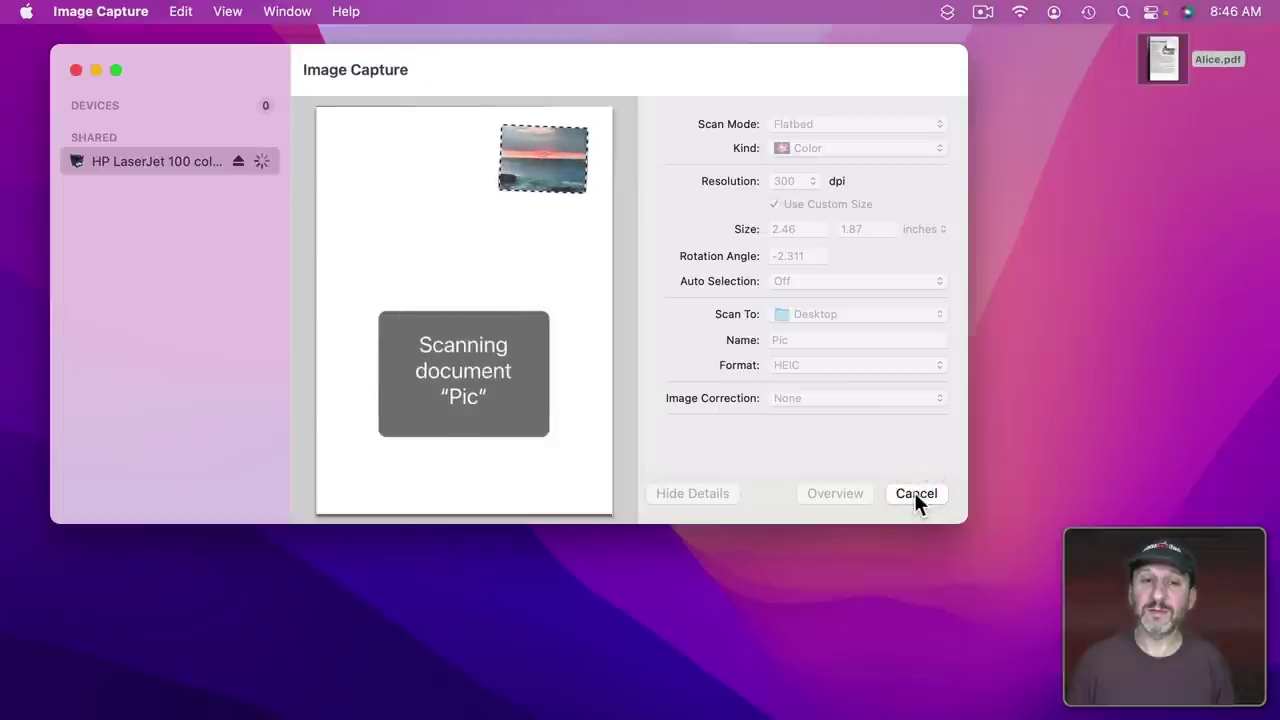
click(1166, 121)
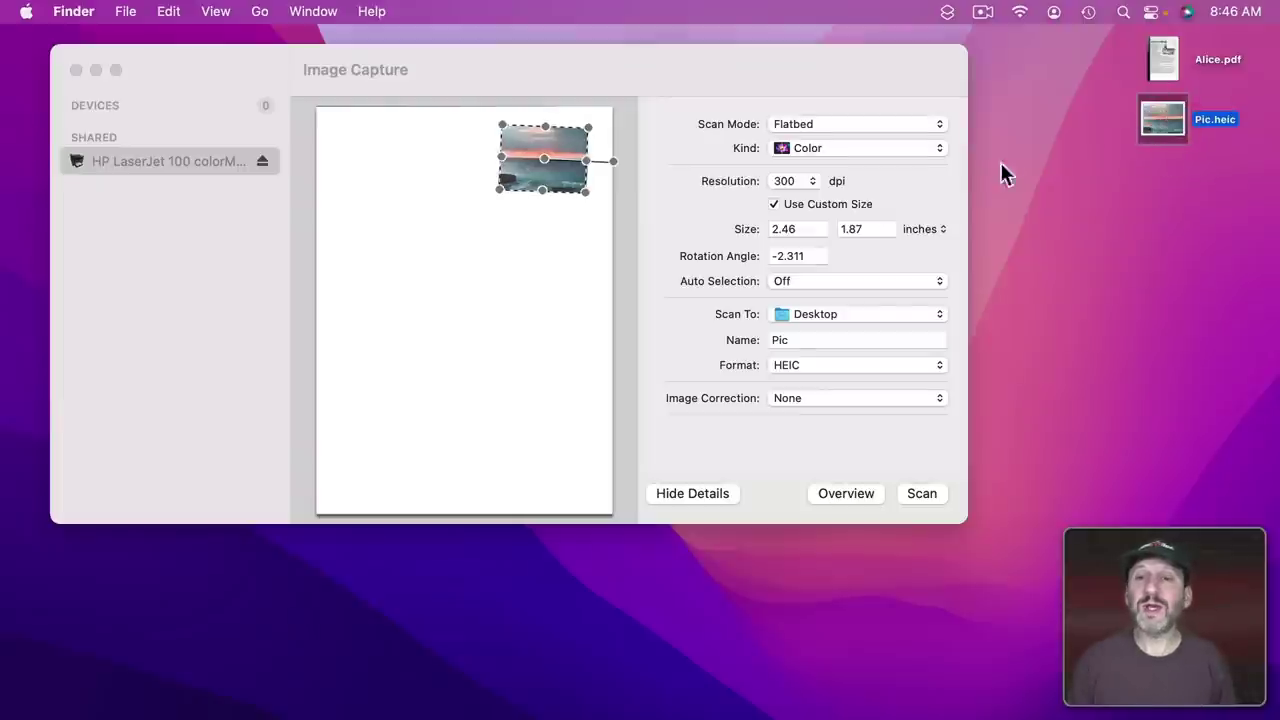
click(797, 183)
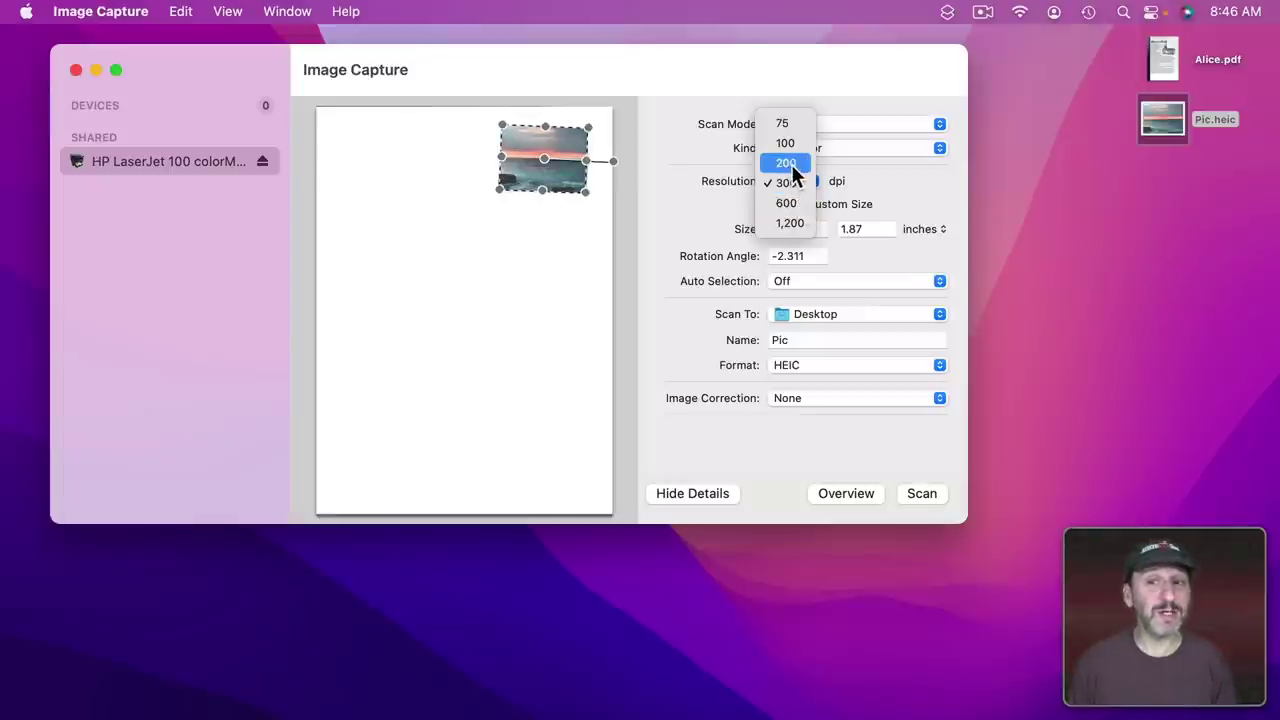
click(678, 175)
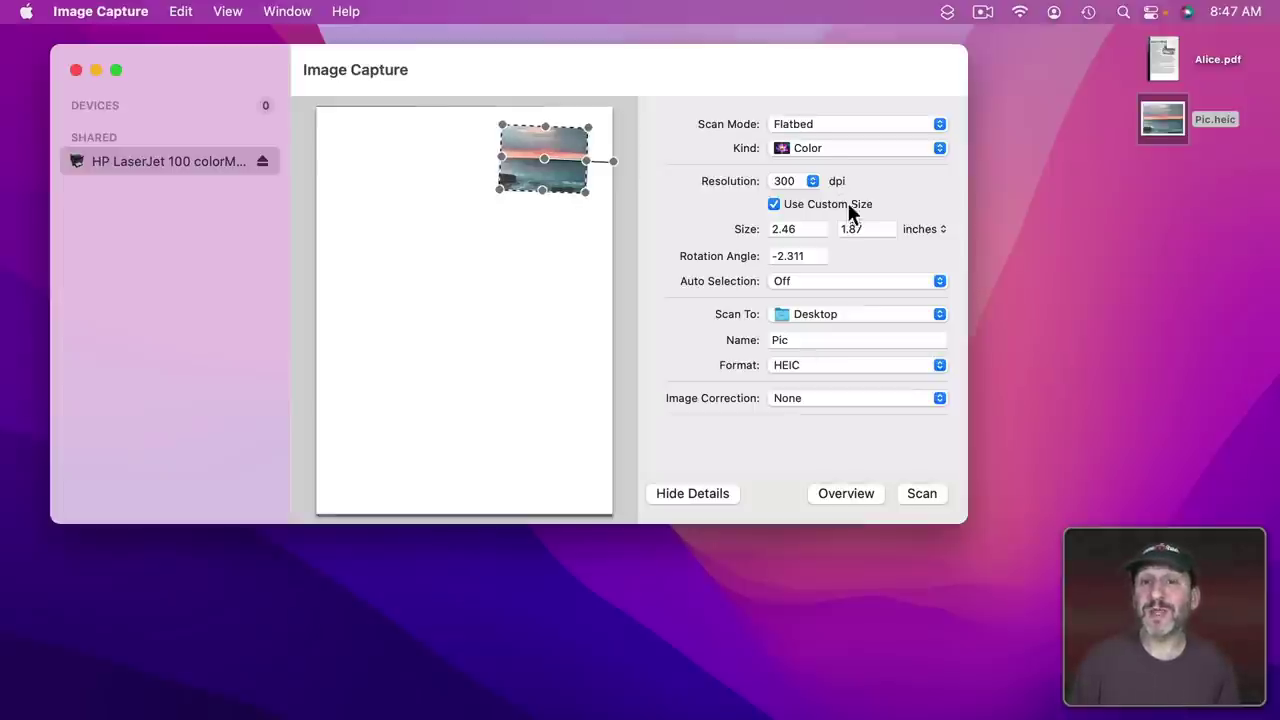
Switch to the document feeder with Text kind at 100 dpi
click(813, 124)
click(812, 148)
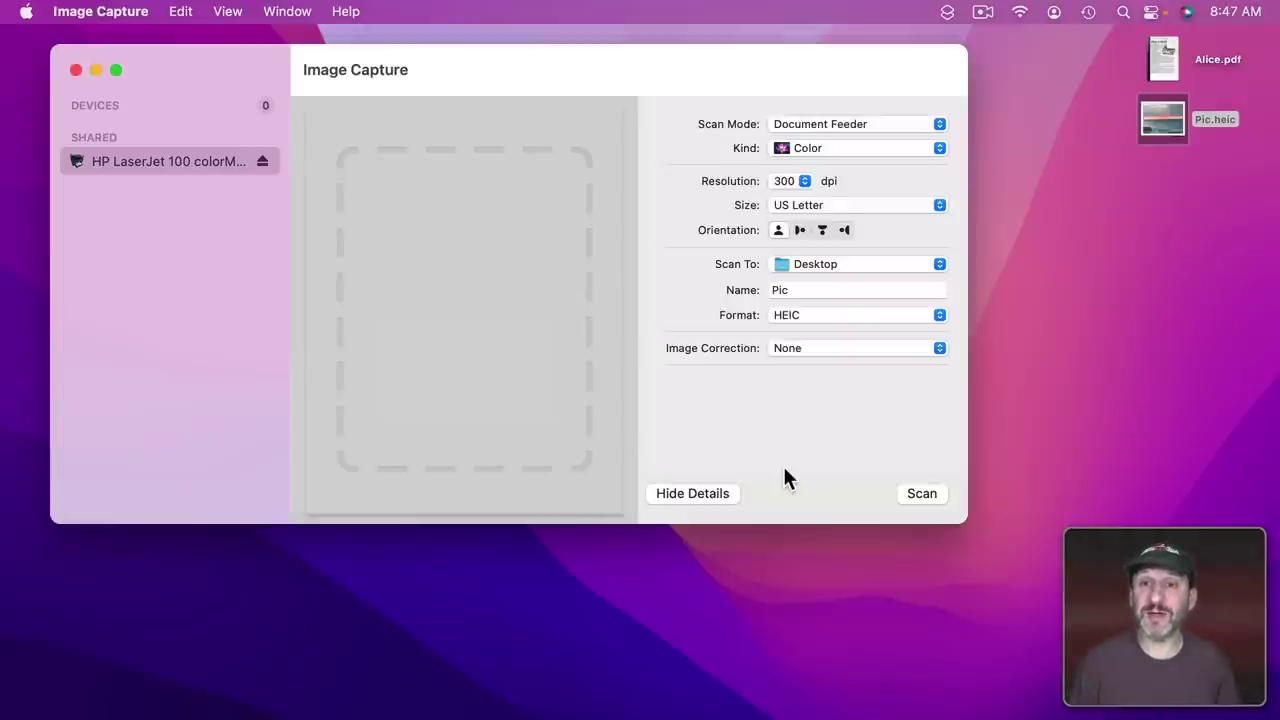
click(817, 154)
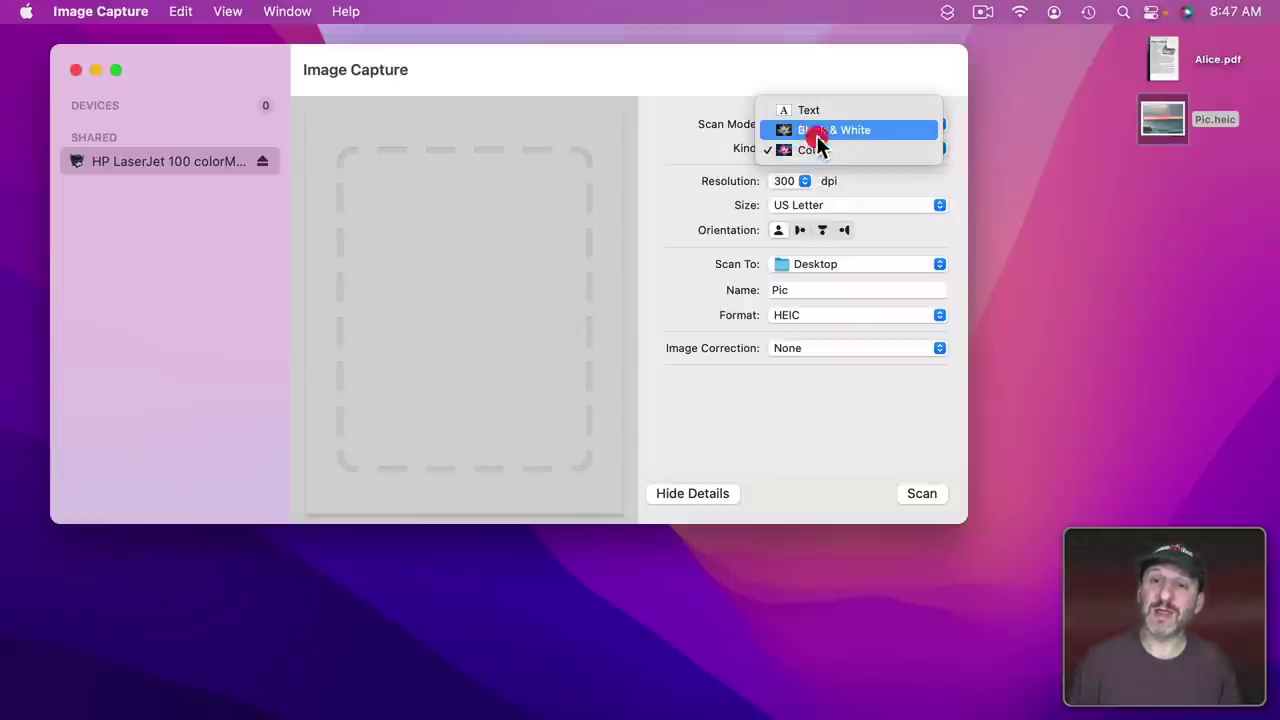
click(816, 135)
click(814, 144)
click(813, 127)
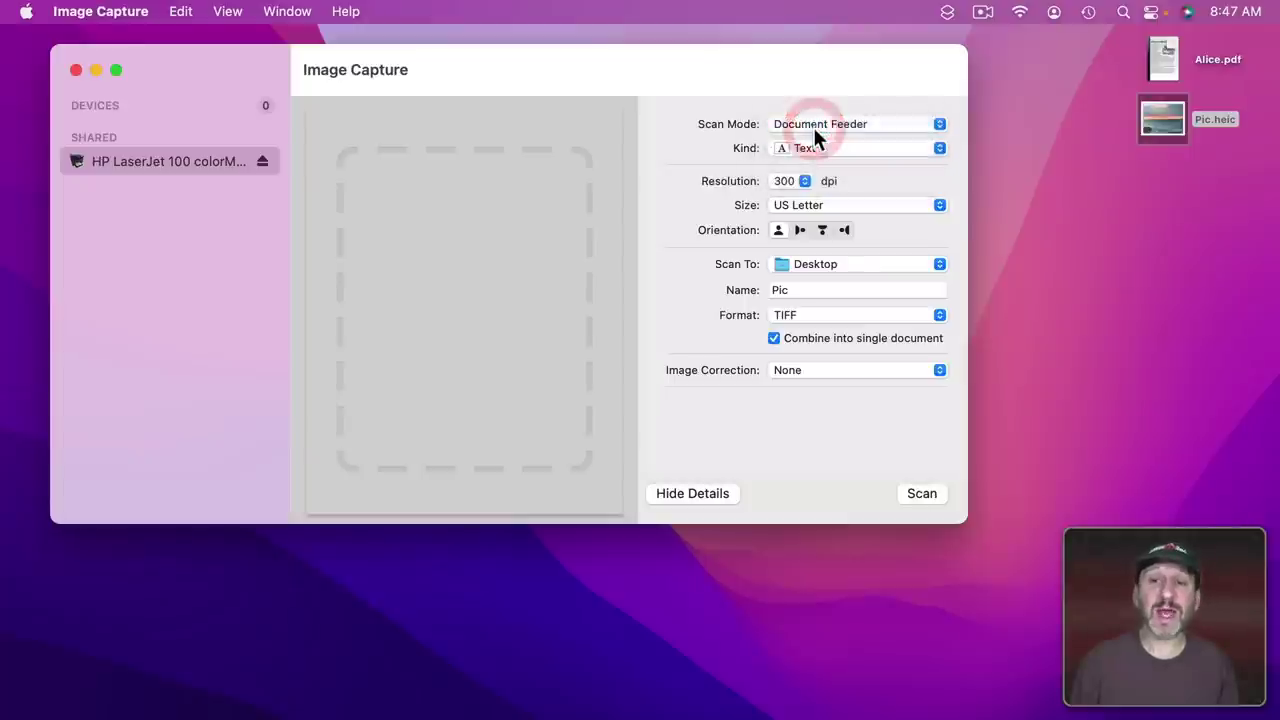
click(791, 181)
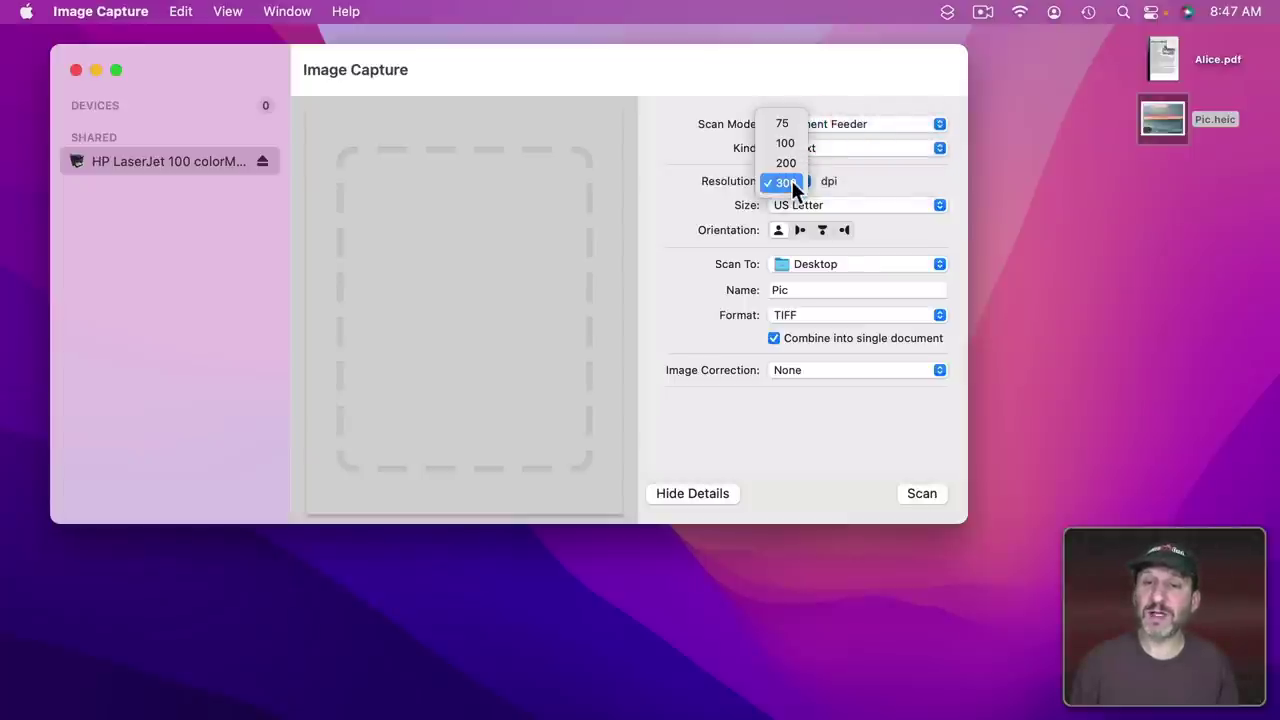
click(786, 143)
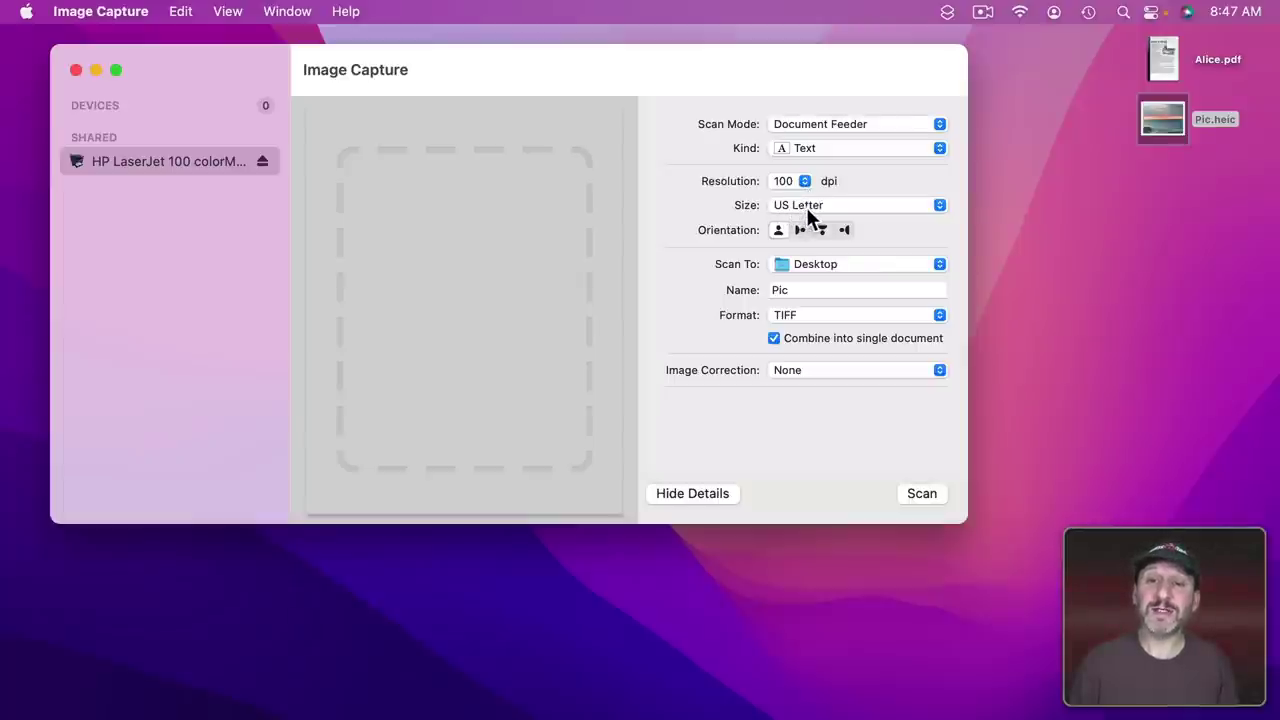
Name the scan 'Doc', choose PDF format, and scan it
double_click(780, 289)
text(Doc)
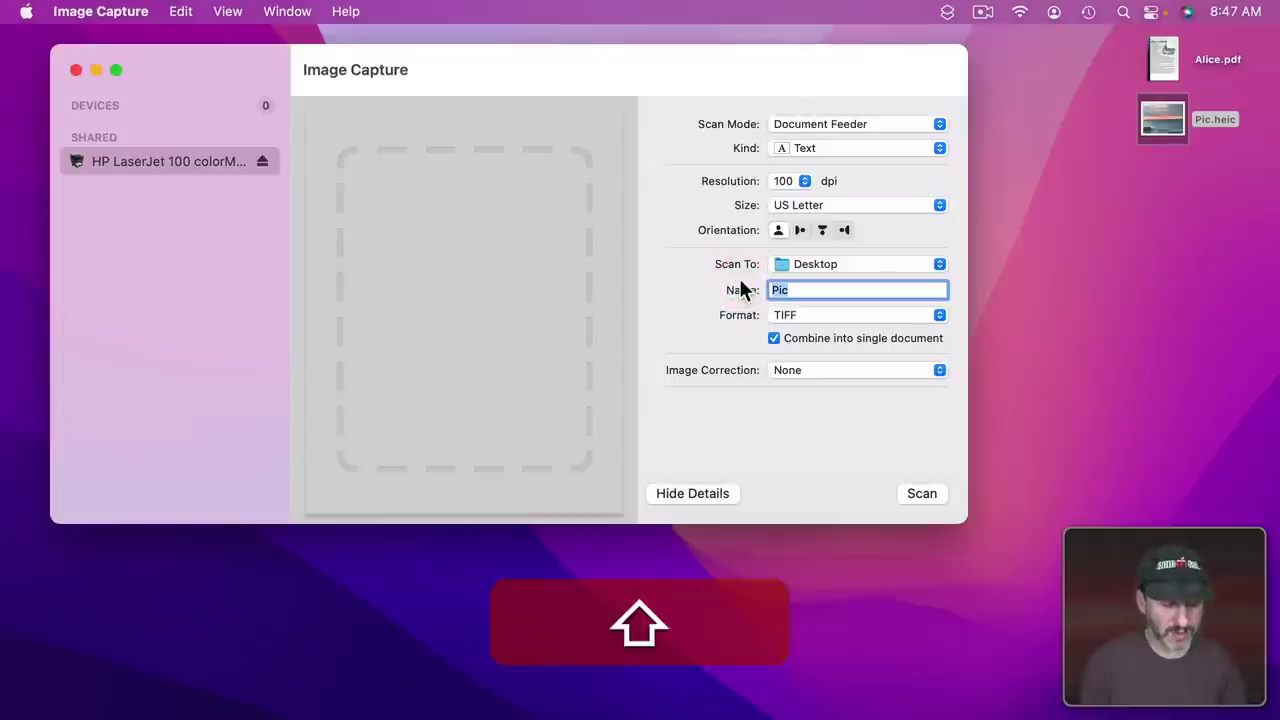
click(805, 314)
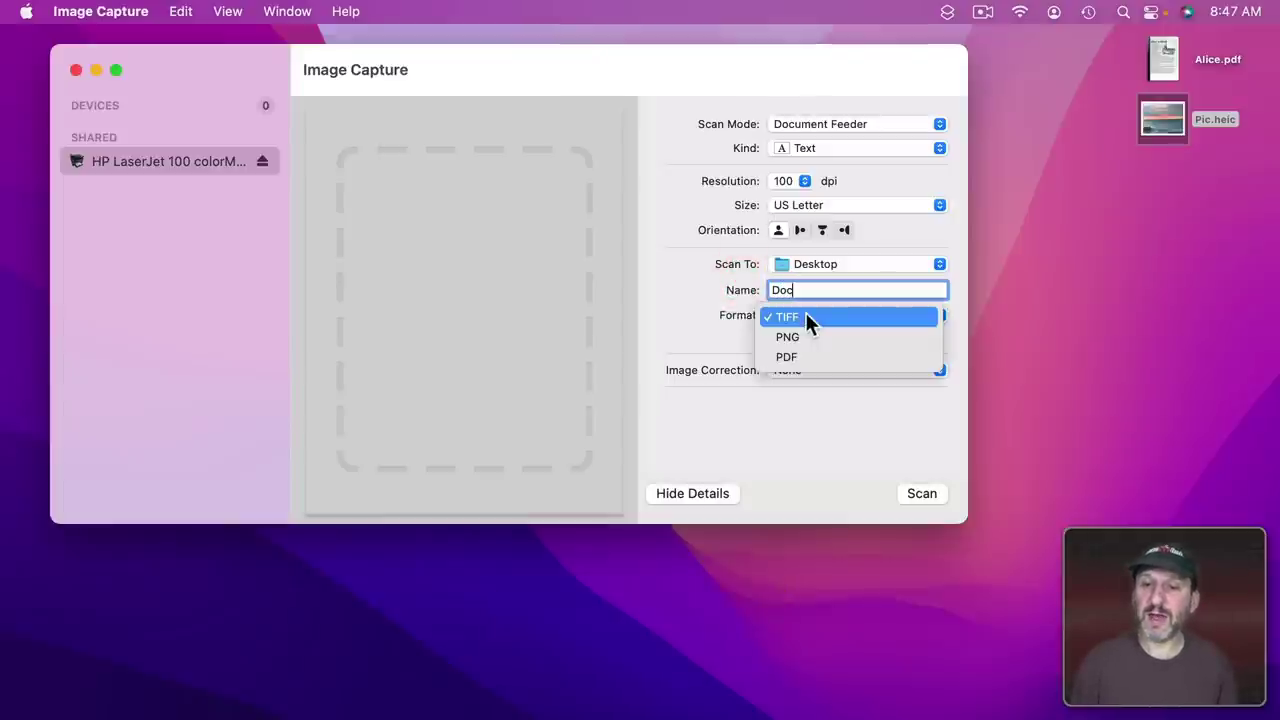
click(800, 353)
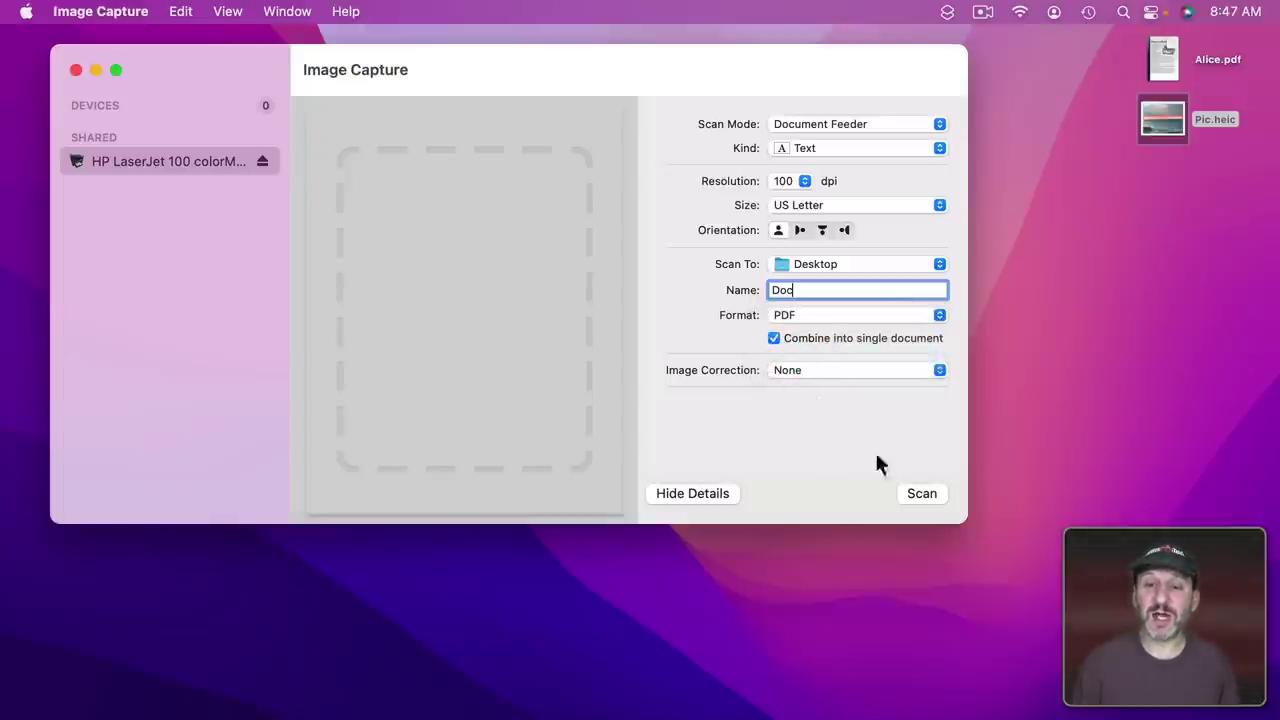
click(921, 494)
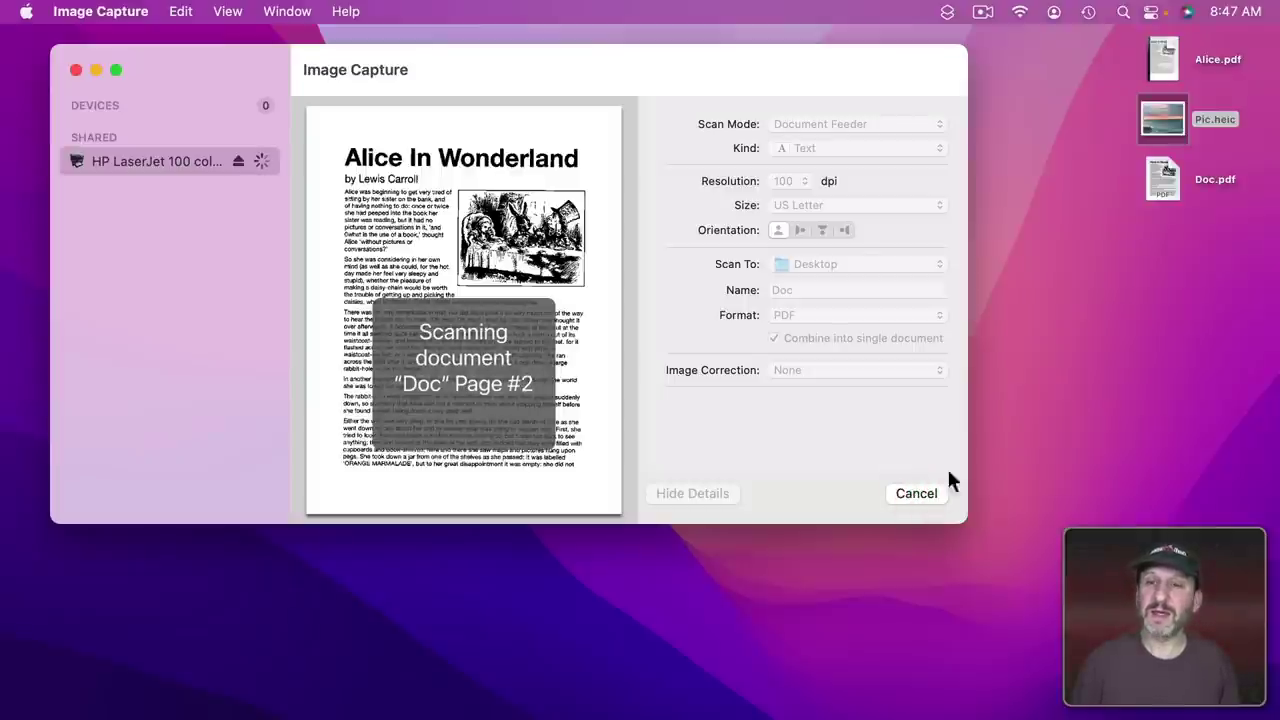
double_click(1162, 178)
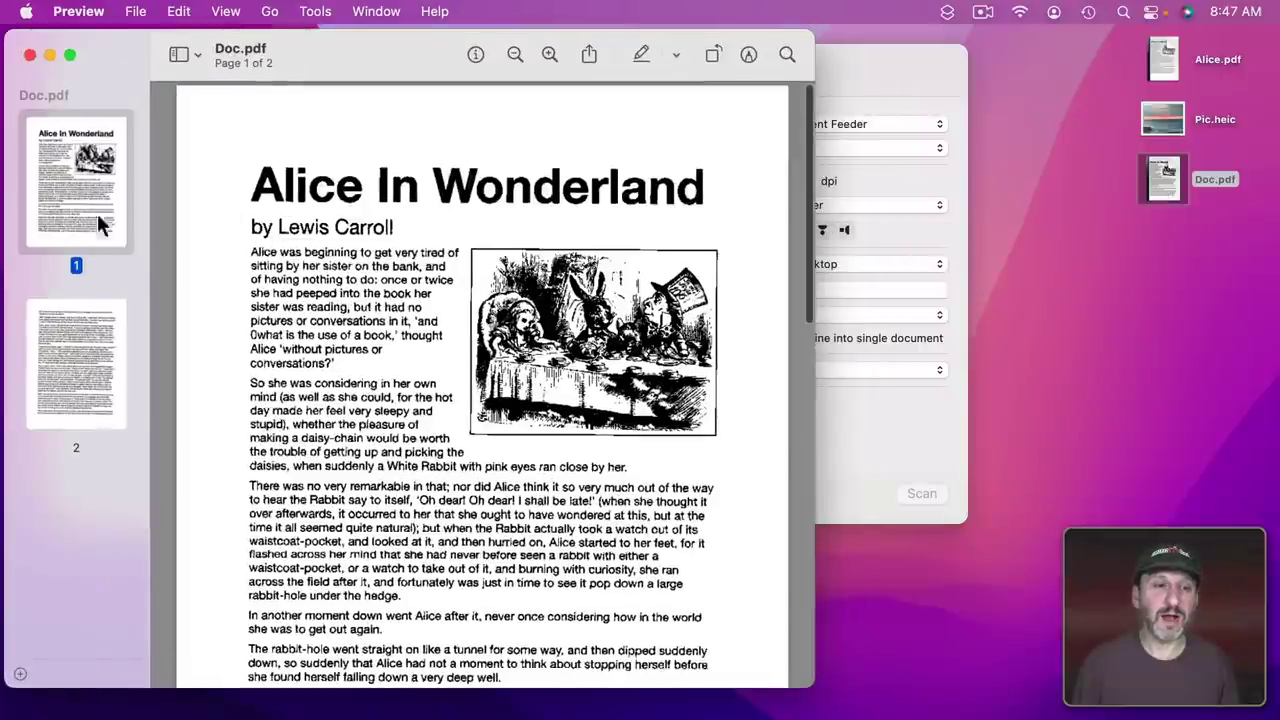
click(89, 316)
click(82, 234)
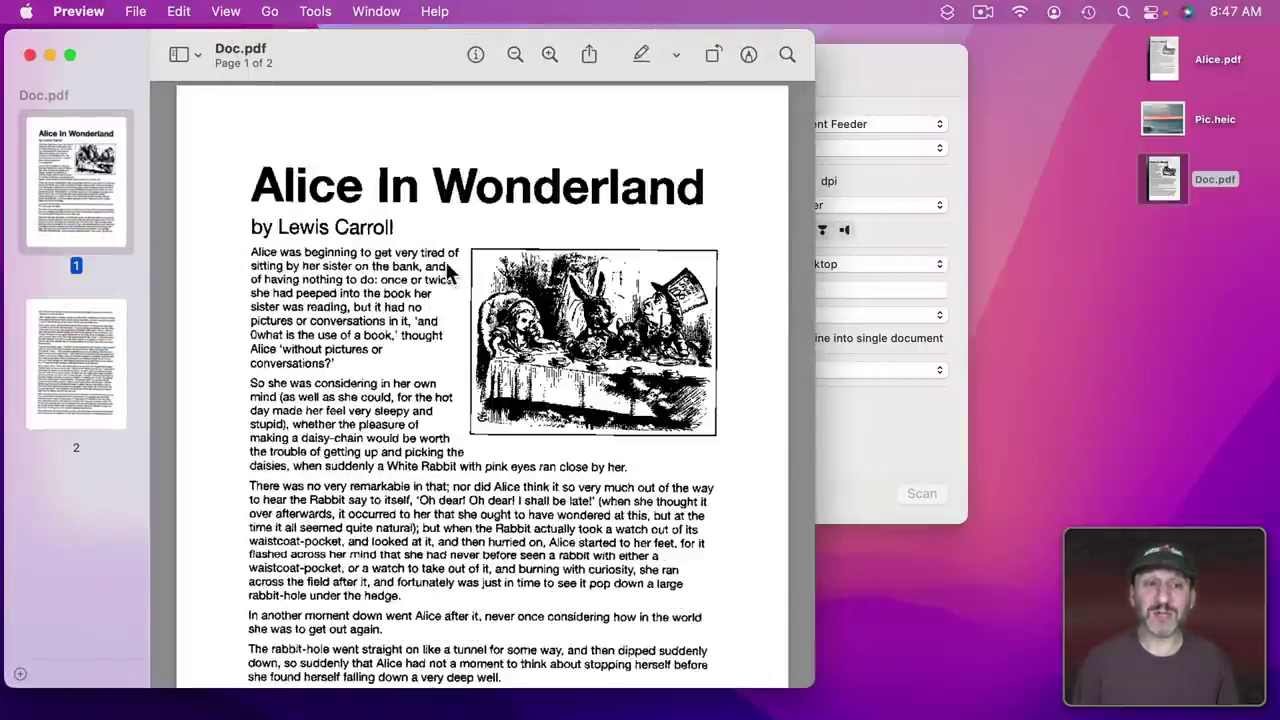
scroll(390, 315, up, 5)
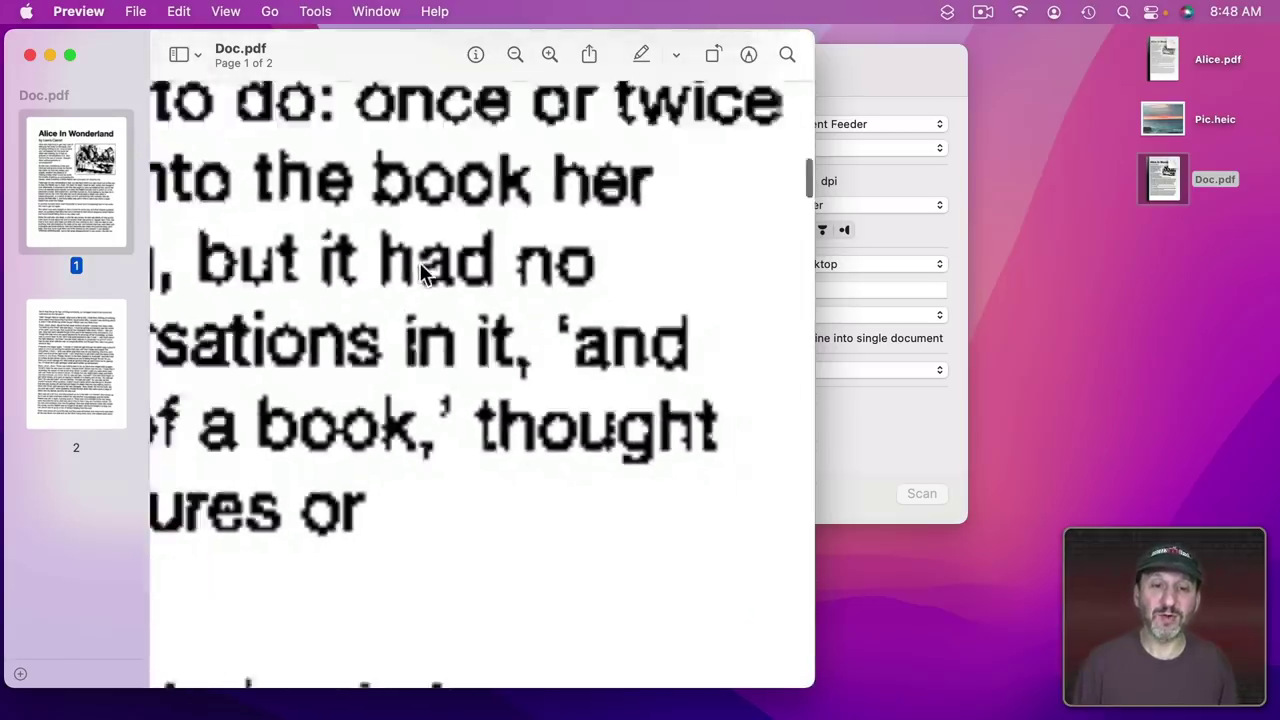
scroll(419, 262, down, 5)
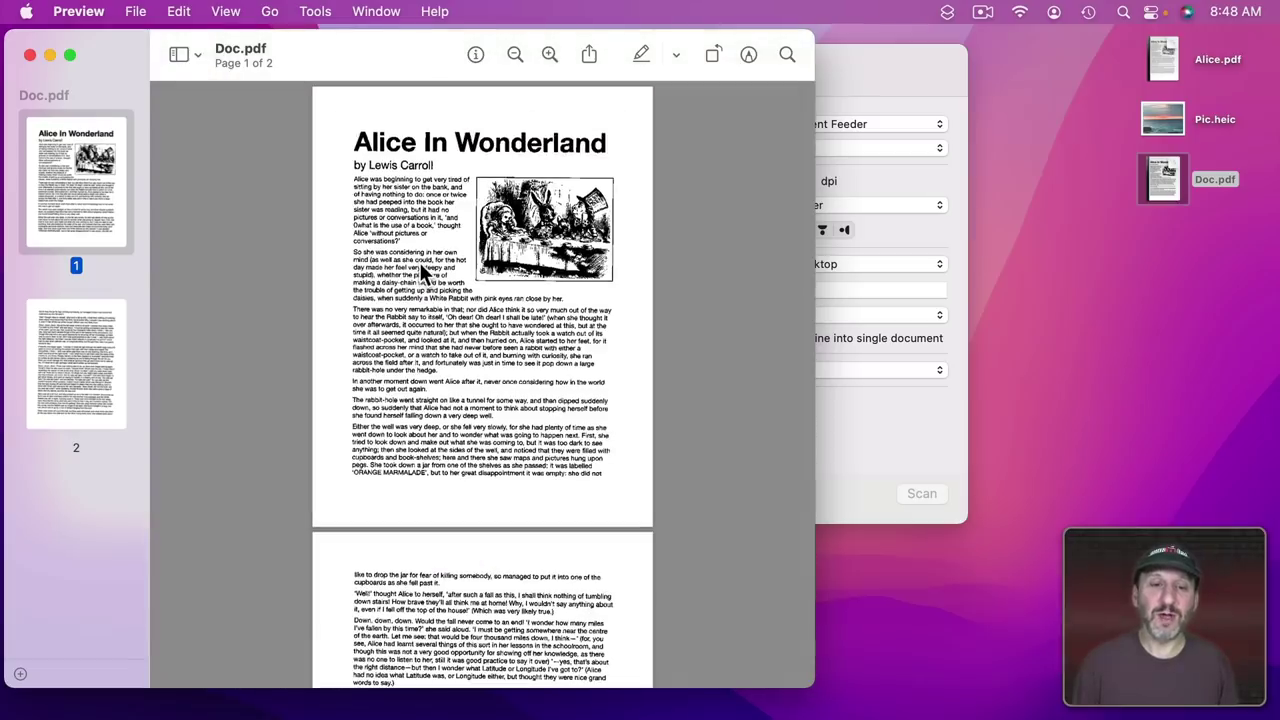
scroll(419, 262, up, 3)
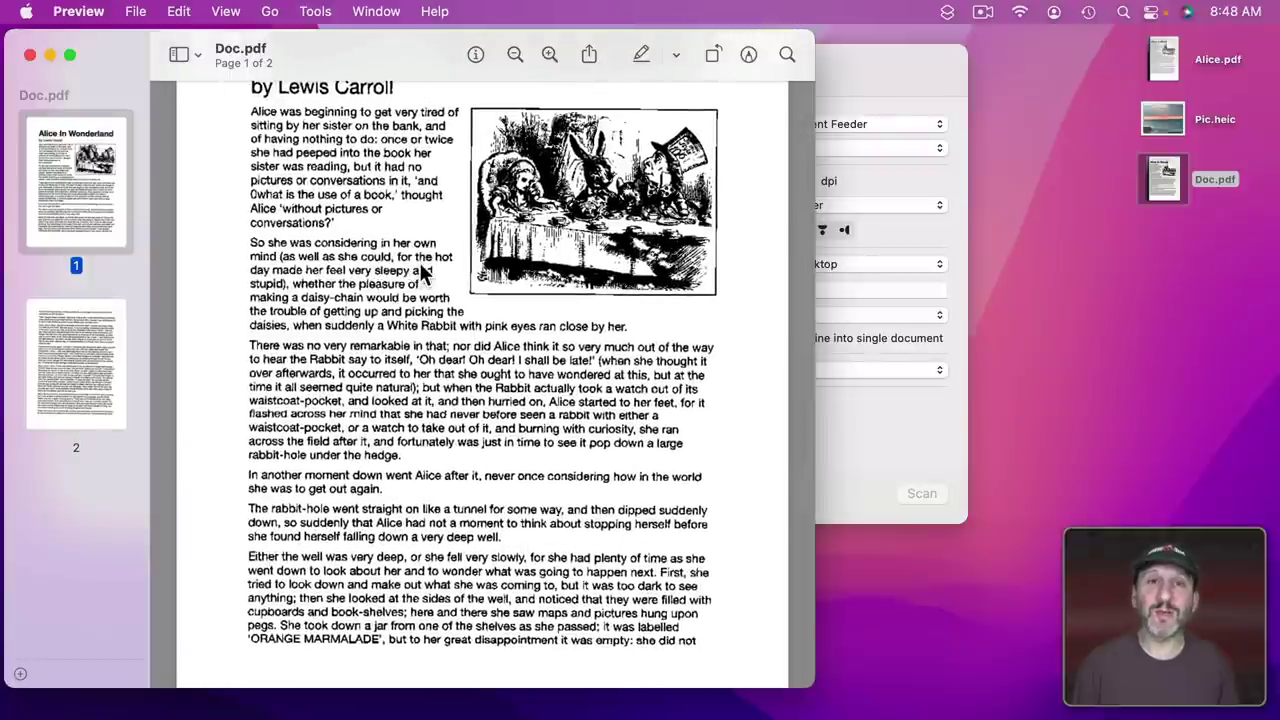
click(30, 57)
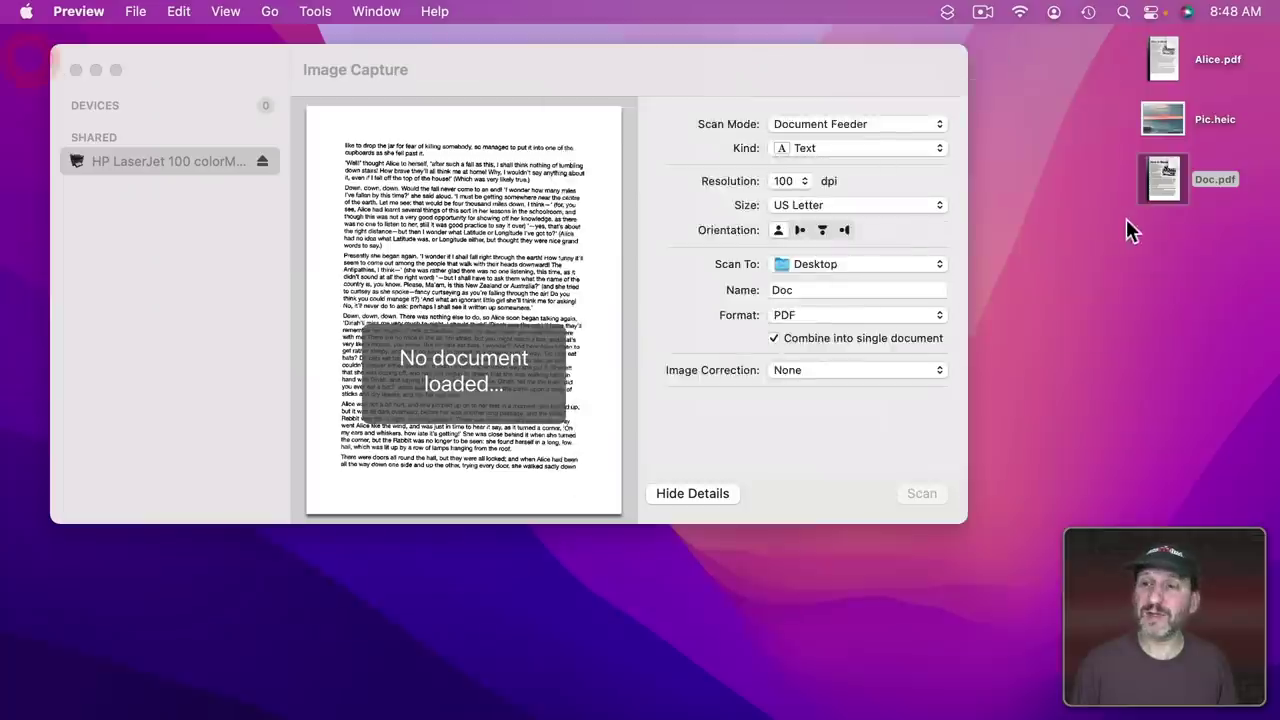
double_click(1166, 181)
scroll(390, 335, down, 3)
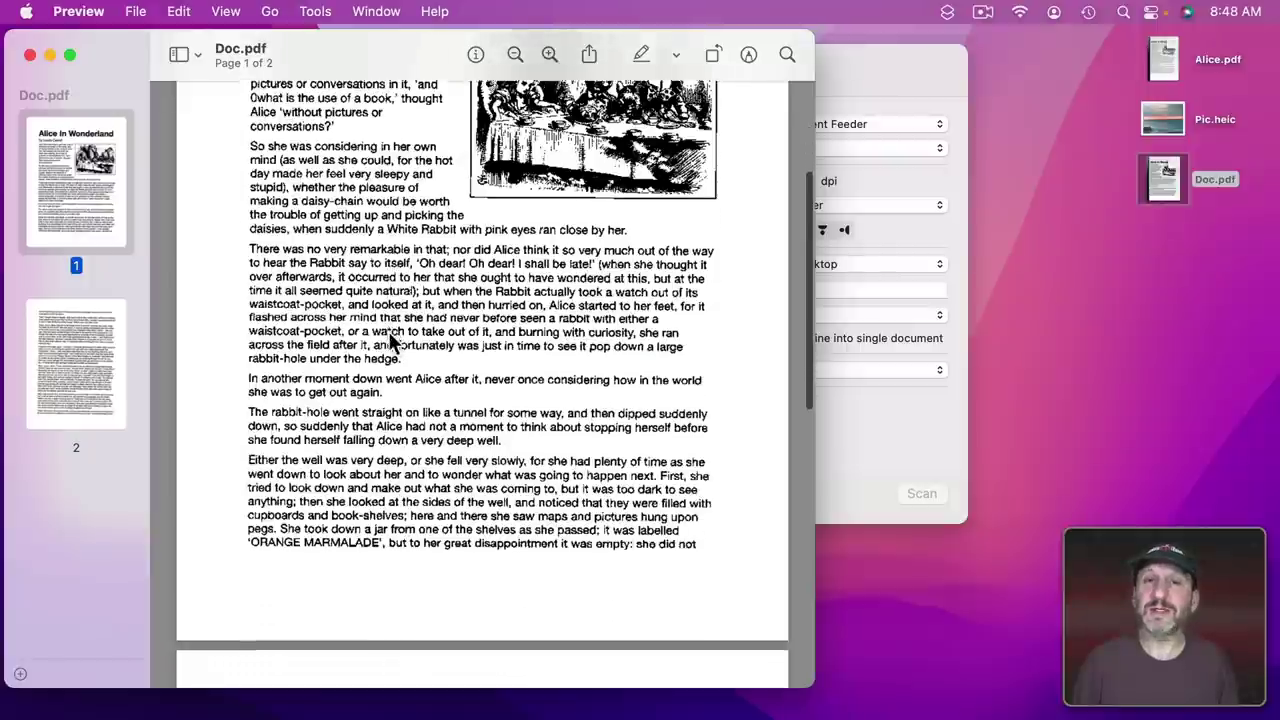
scroll(343, 300, down, 10)
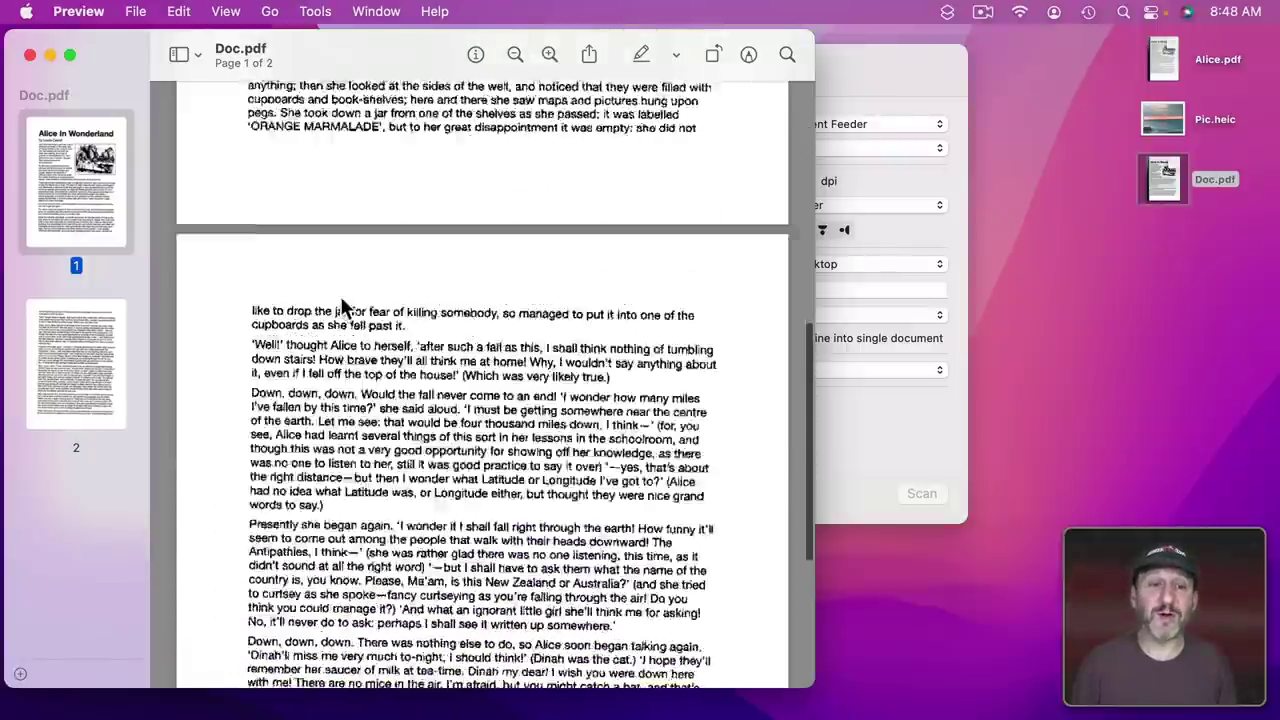
scroll(343, 300, up, 15)
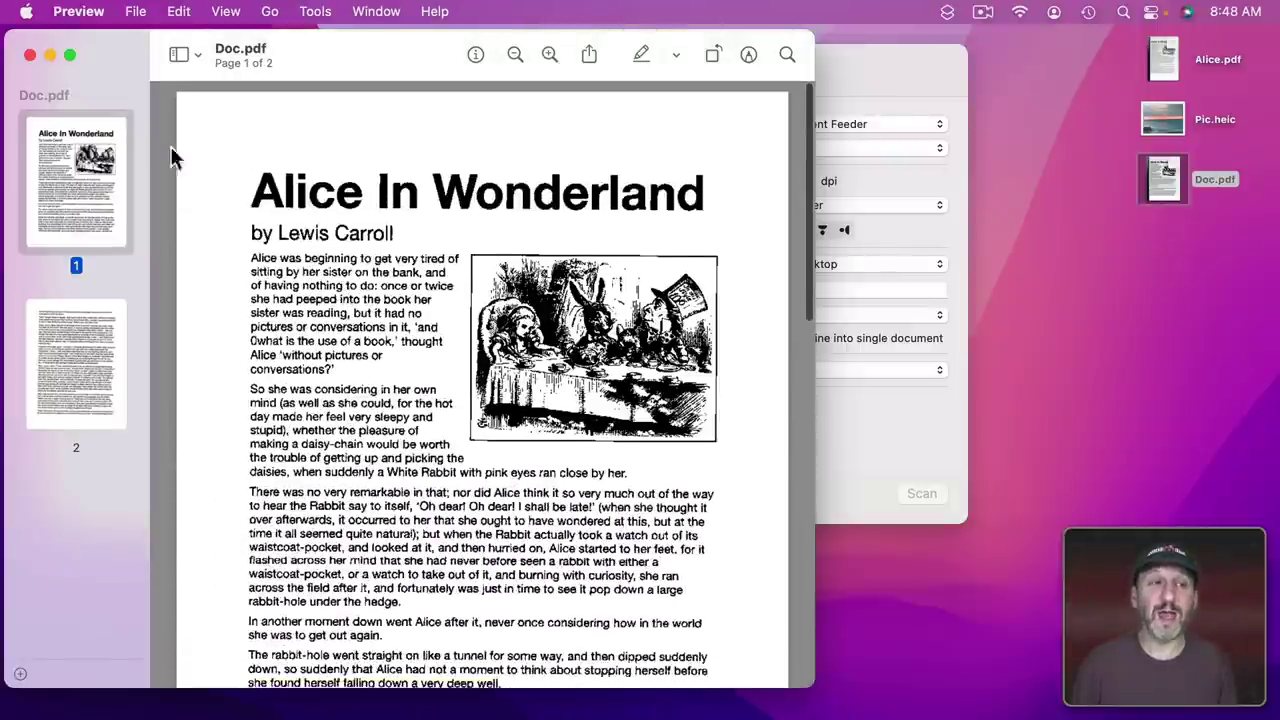
click(30, 55)
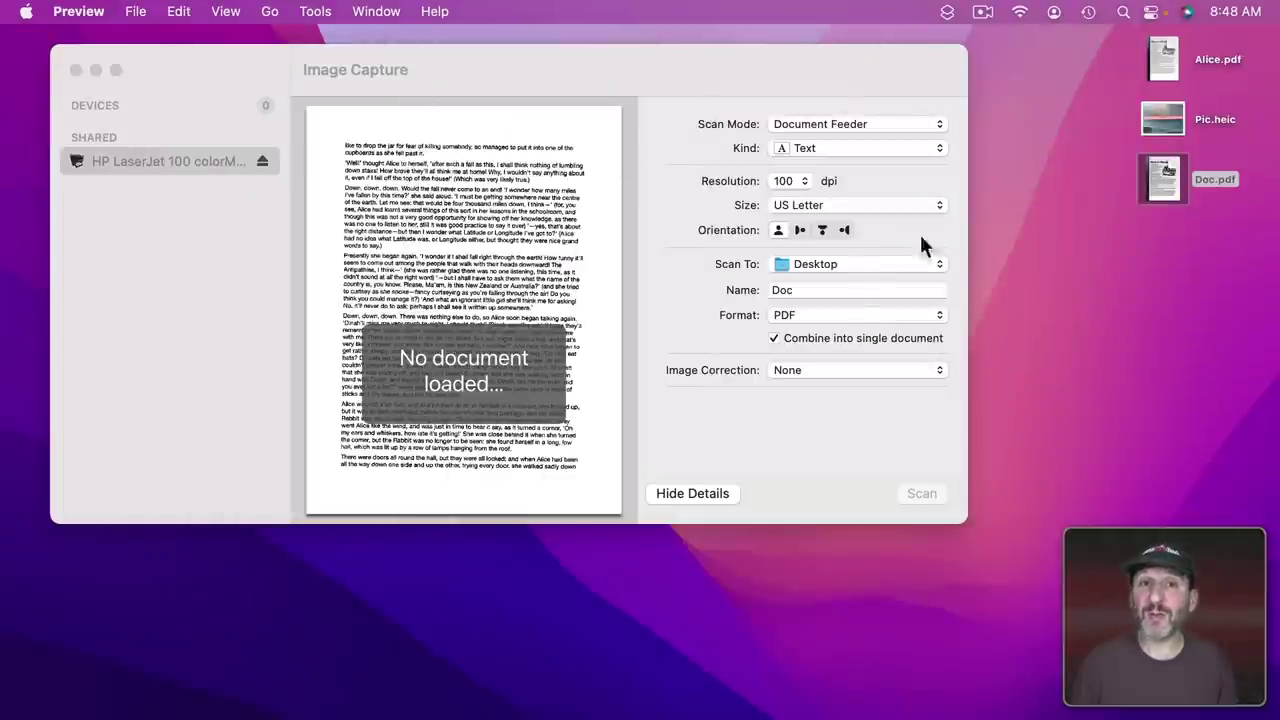
Set Kind to Color, mark the picture scan areas, and name the output 'images'
click(1088, 236)
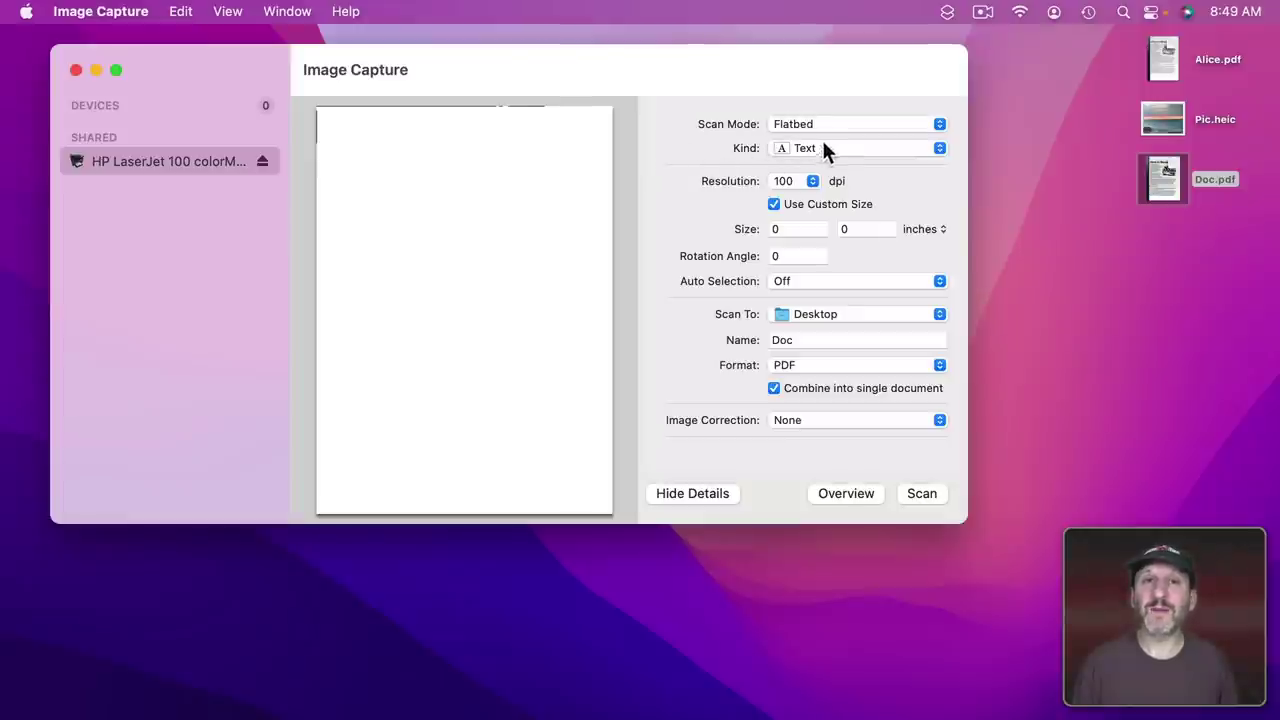
click(823, 148)
click(814, 187)
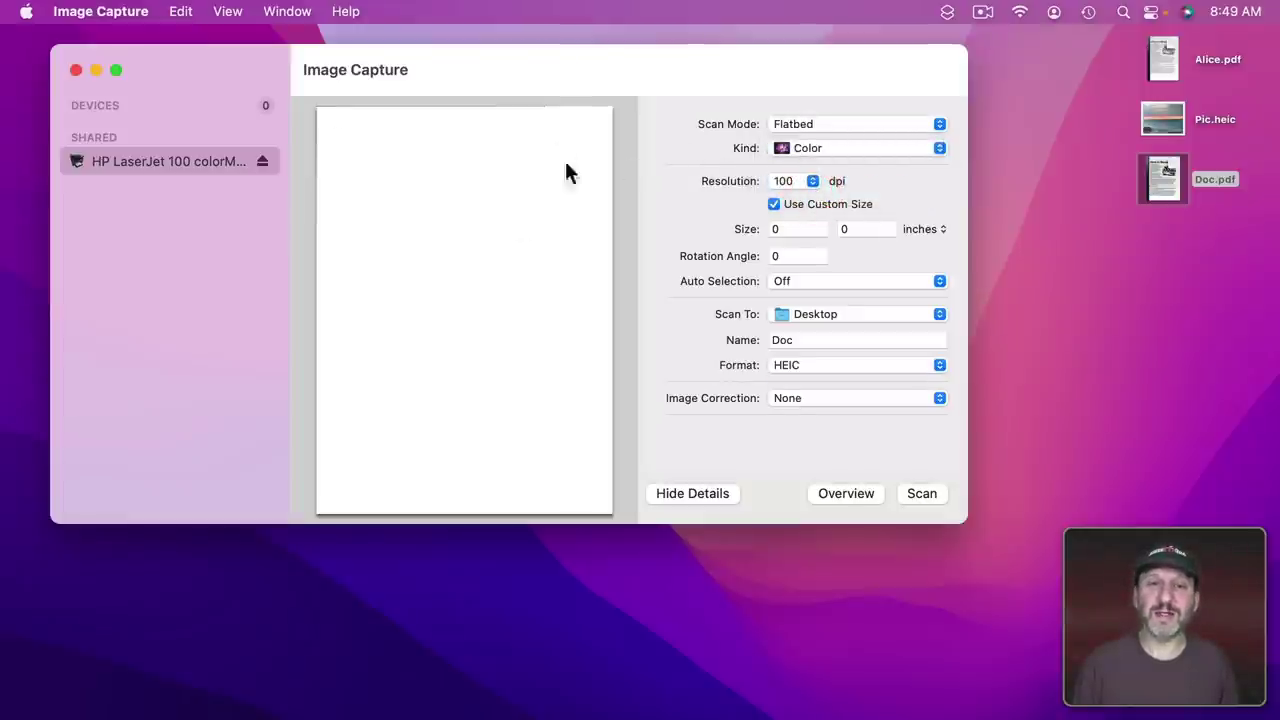
drag(377, 167, 598, 310)
drag(353, 349, 523, 463)
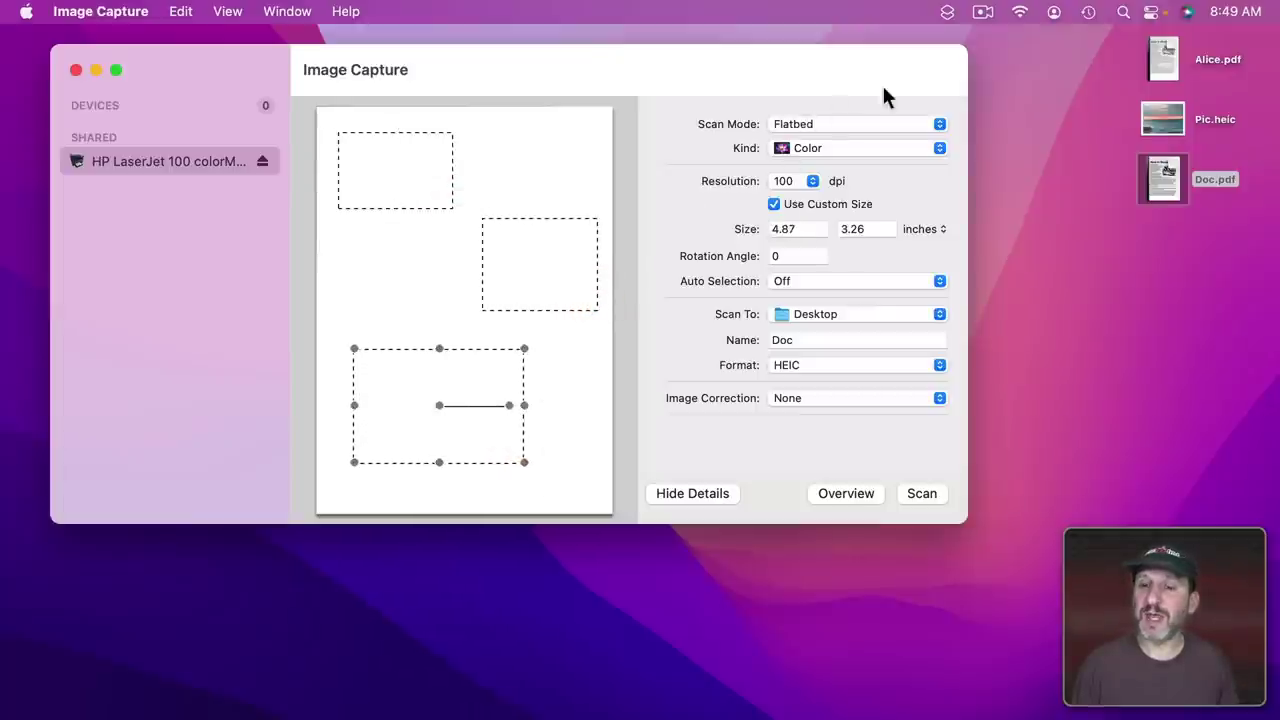
double_click(805, 340)
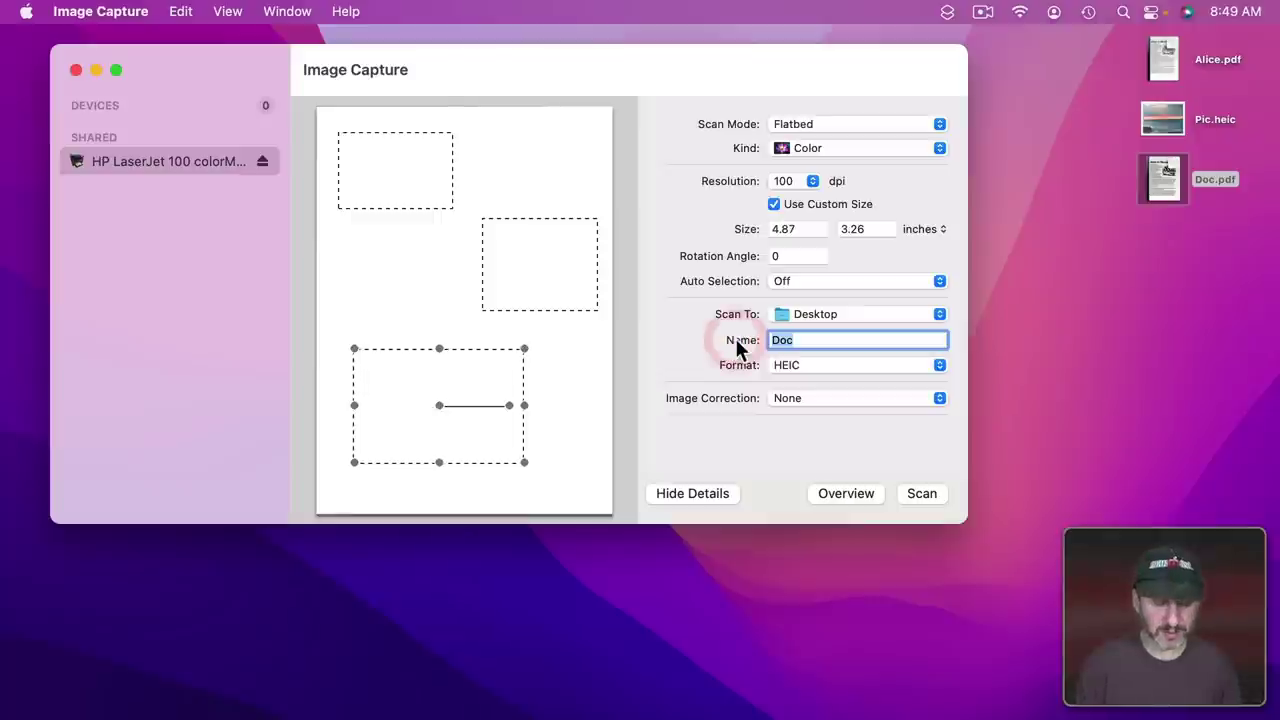
text(images)
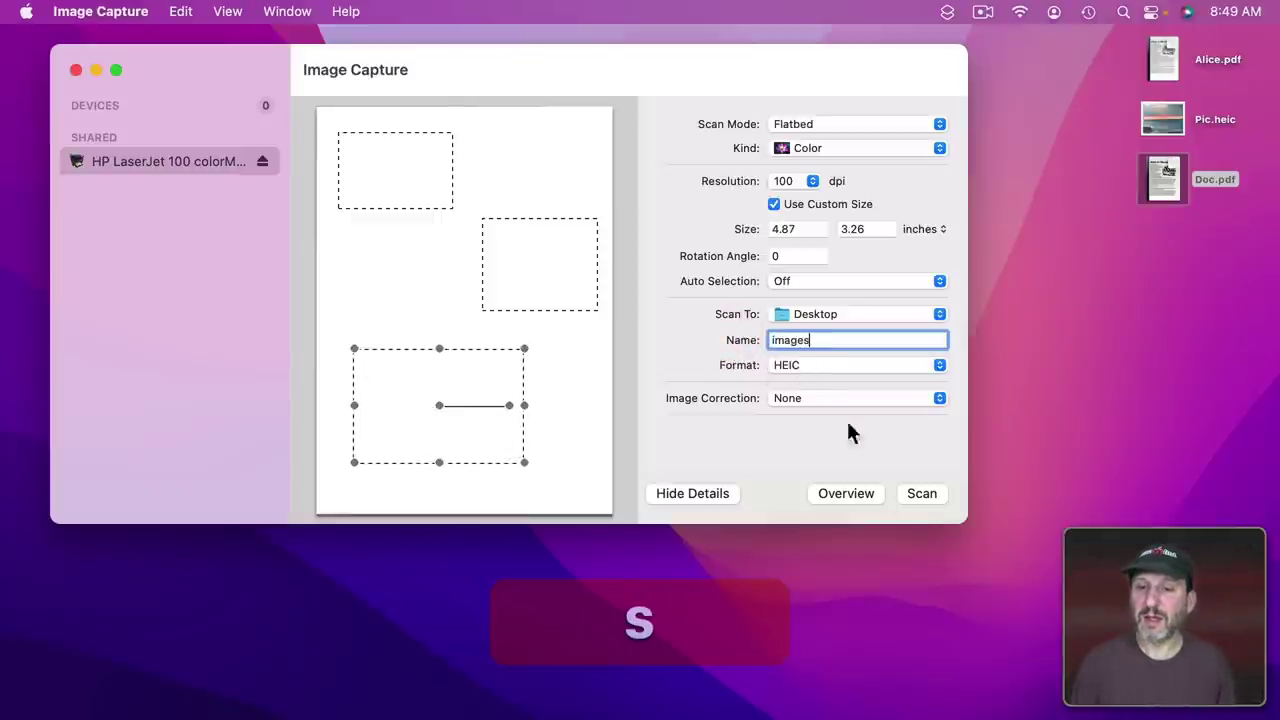
Scan the three marked areas into images, images 1 and images 2 HEIC files
click(921, 495)
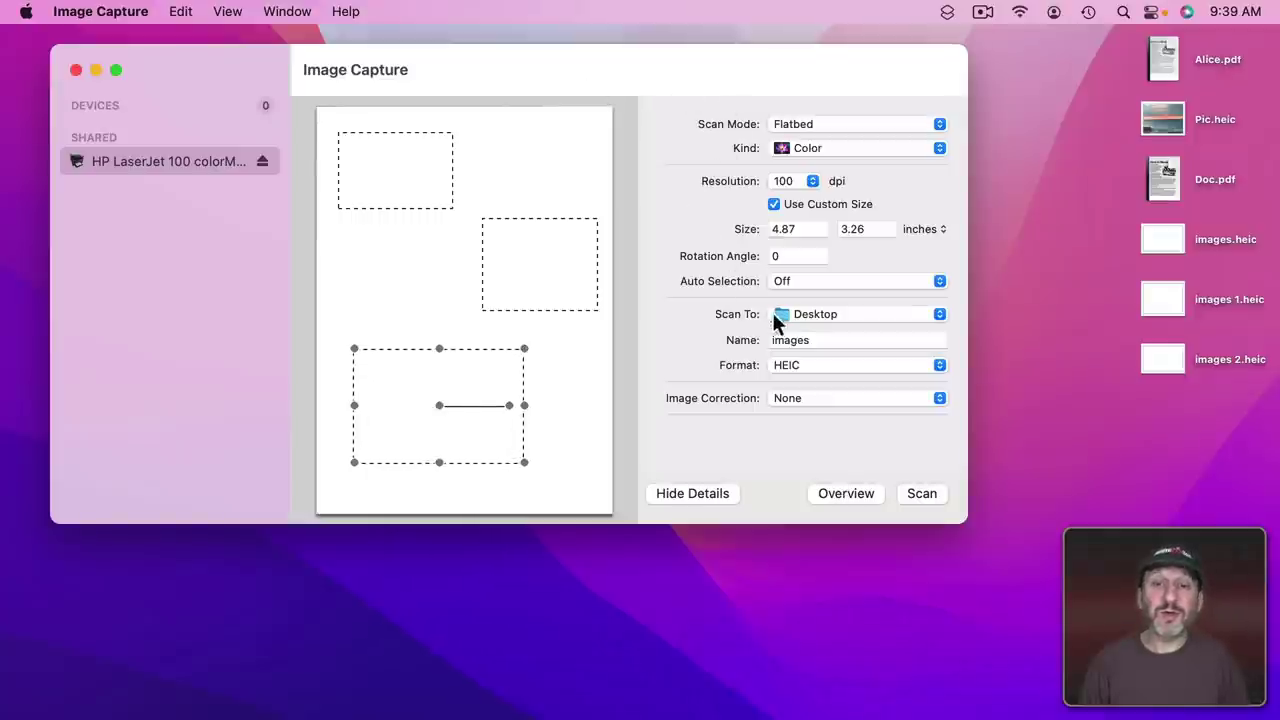
Choose Other… as the scan destination and browse the Applications folder
click(801, 318)
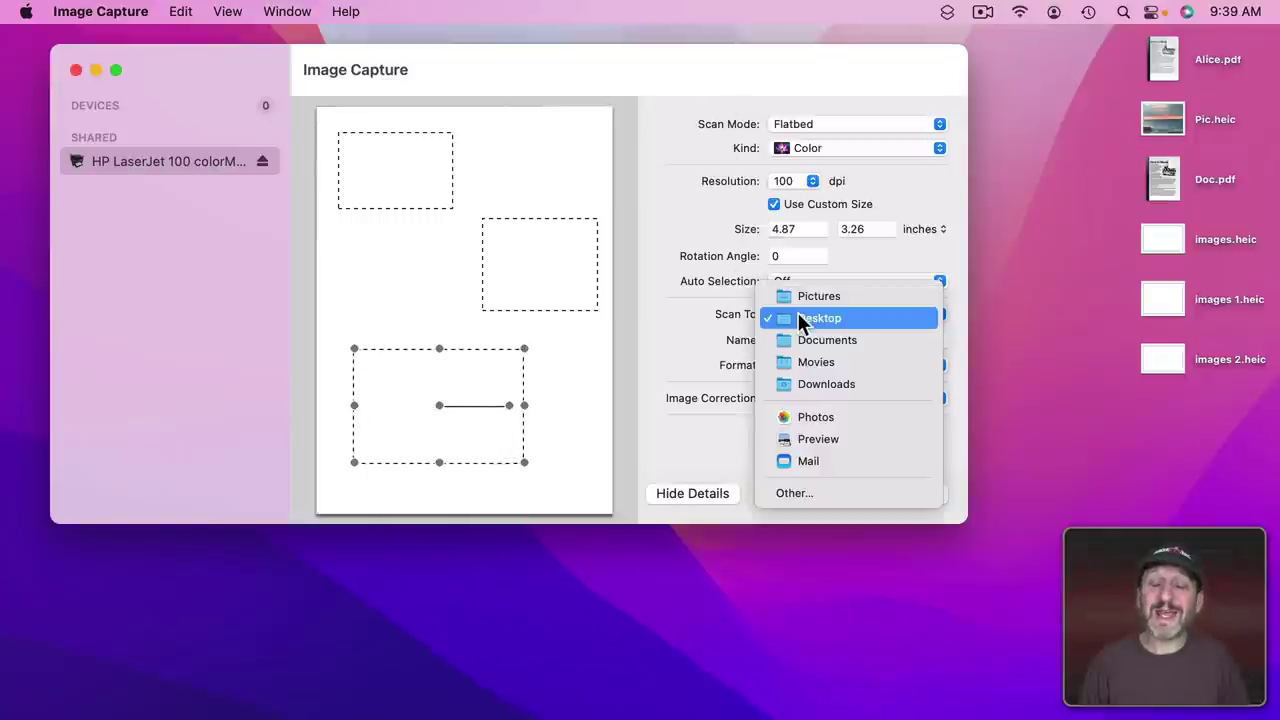
click(793, 485)
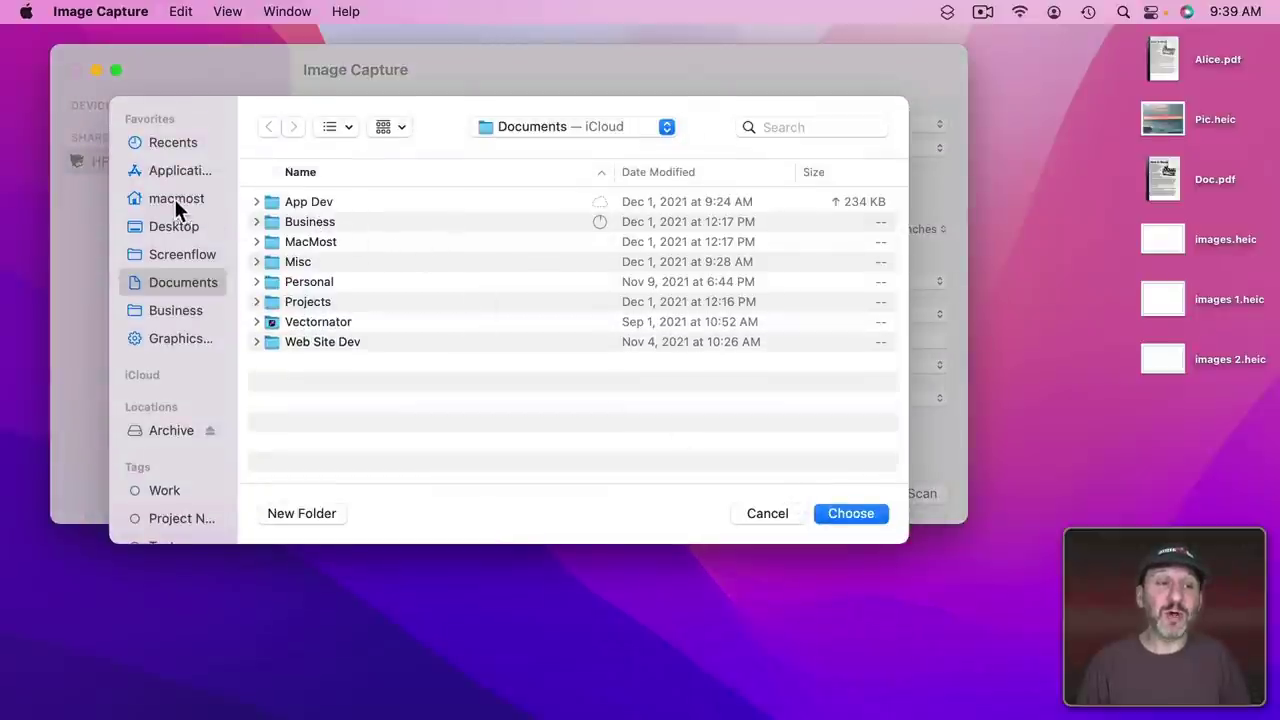
click(170, 170)
scroll(338, 357, down, 10)
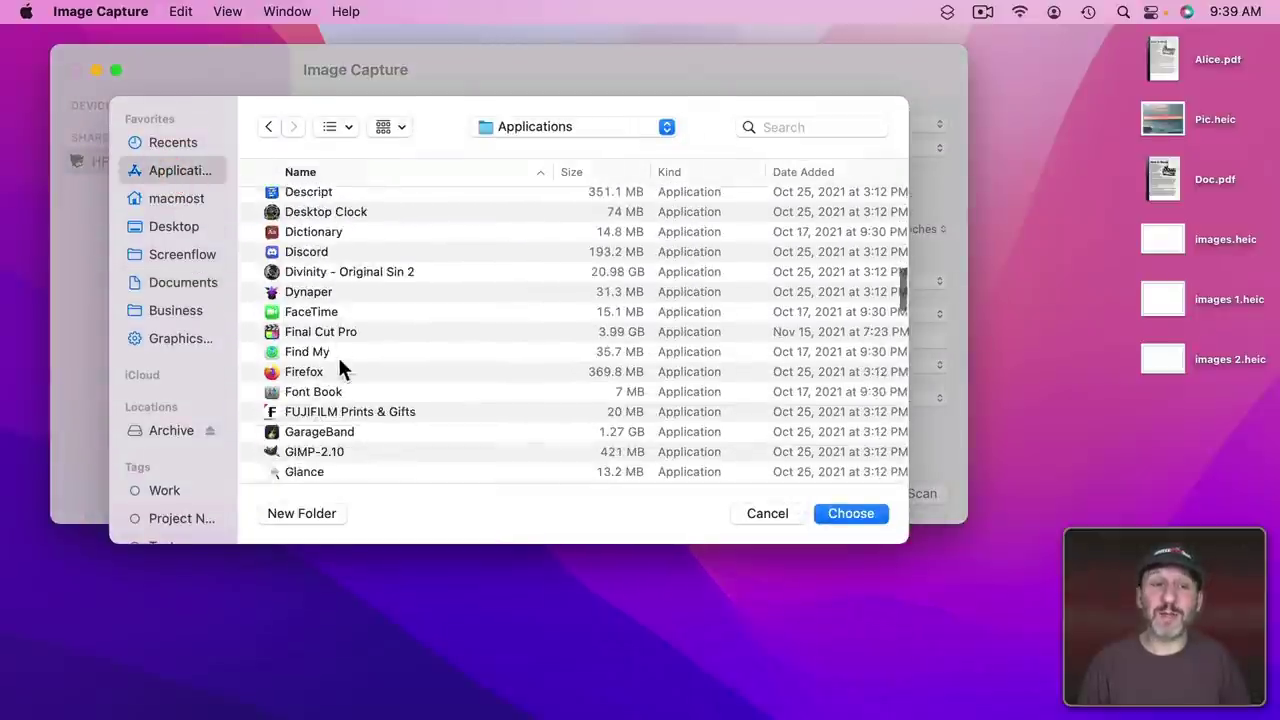
scroll(337, 354, down, 15)
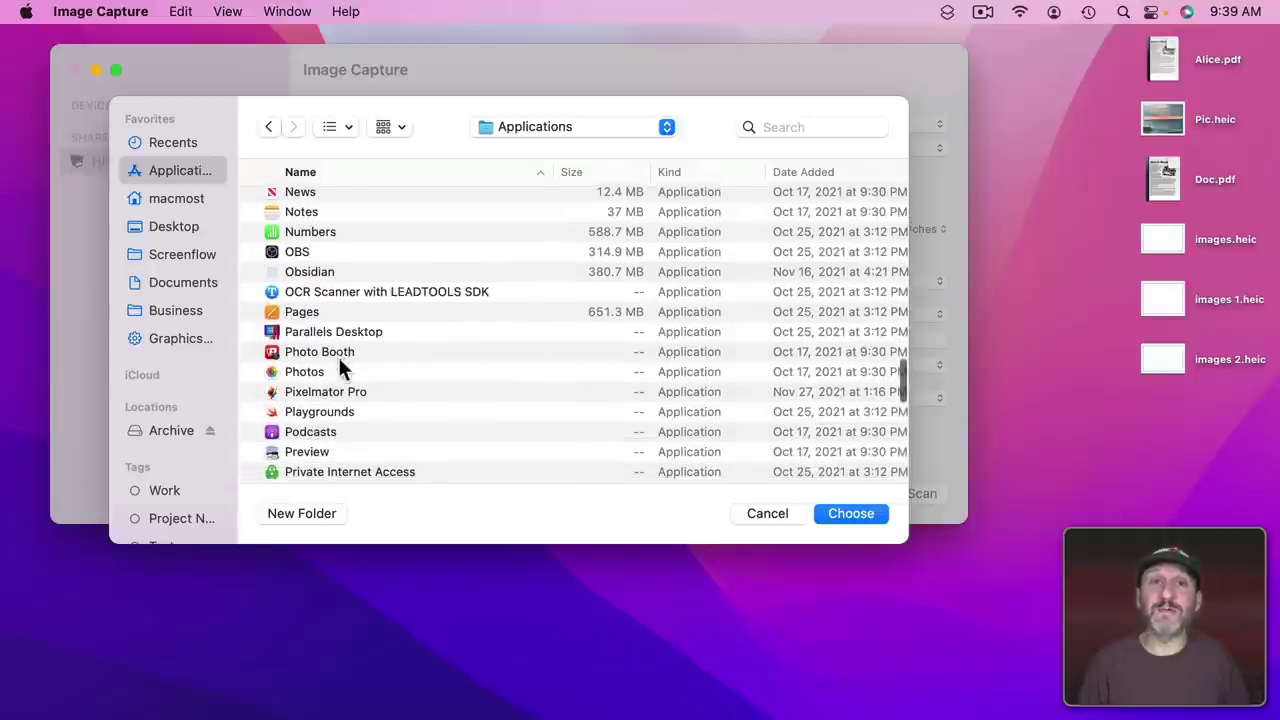